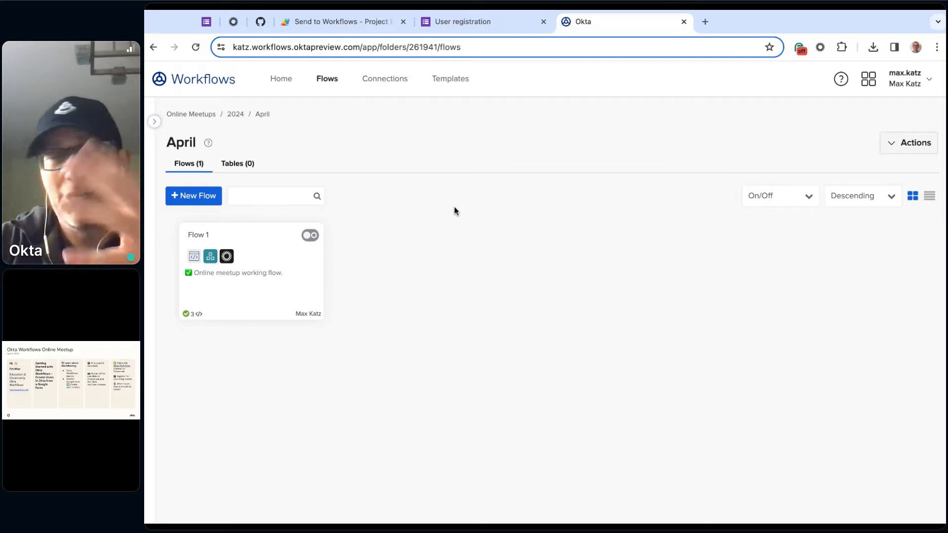
- Create a new flow in the April folder and enter "Create users in Okta" as its name
click(193, 200)
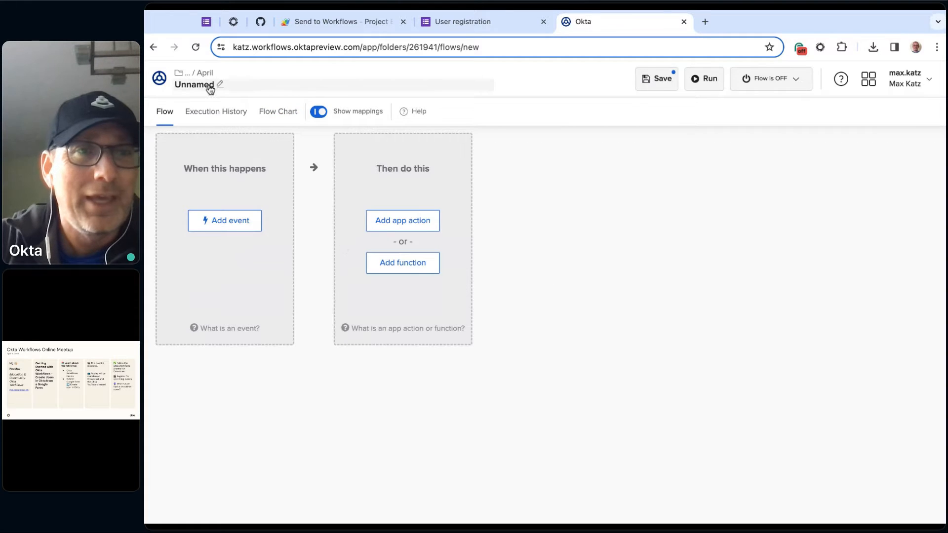
click(210, 89)
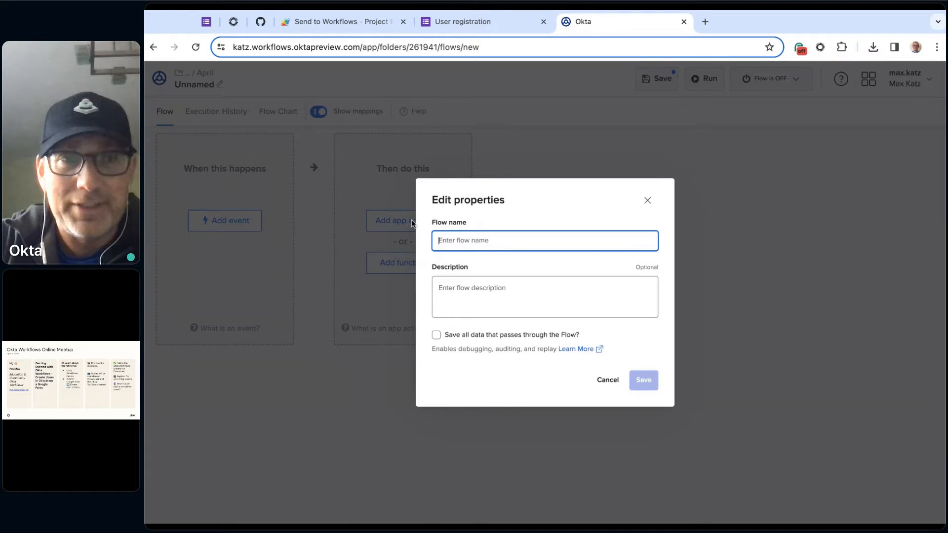
text(C)
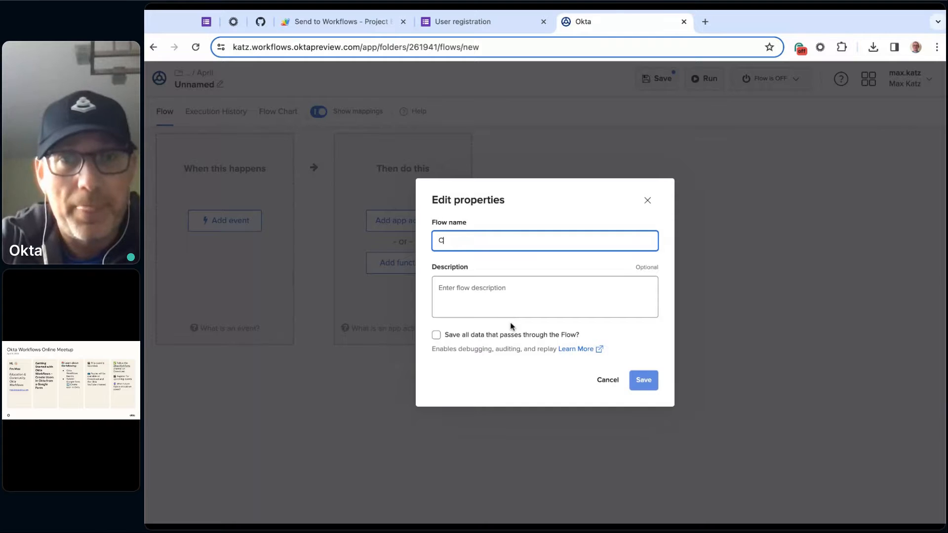
text(reate users i)
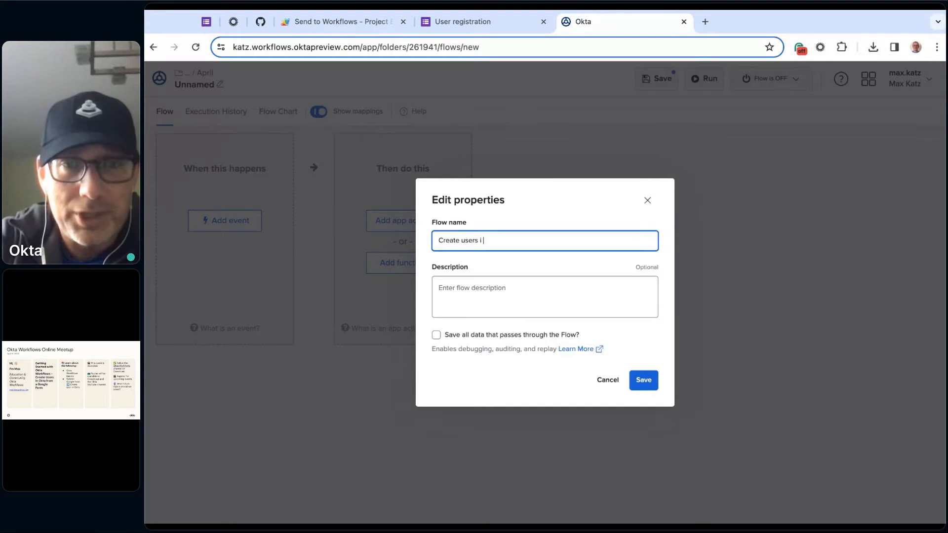
text(n Okta from)
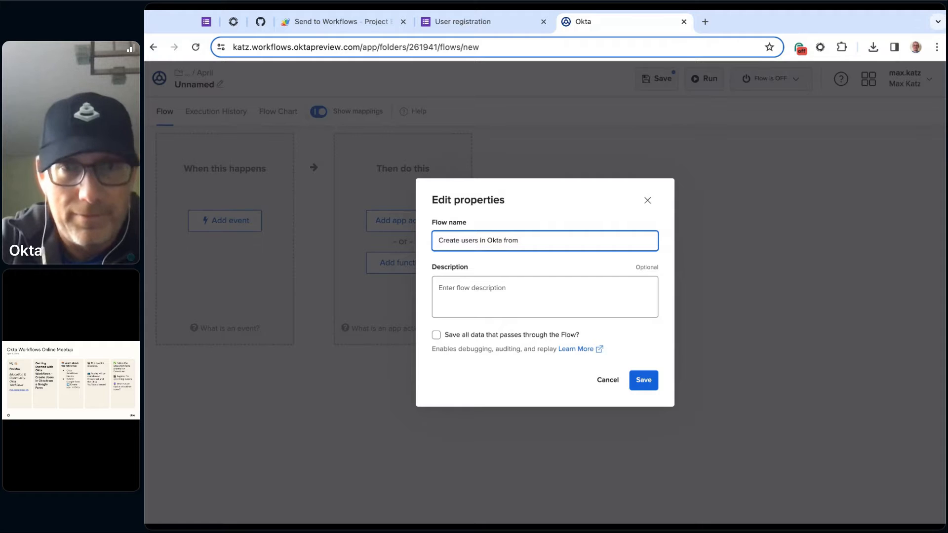
key(BackSpace)
key(BackSpace)
key(BackSpace)
key(BackSpace)
key(BackSpace)
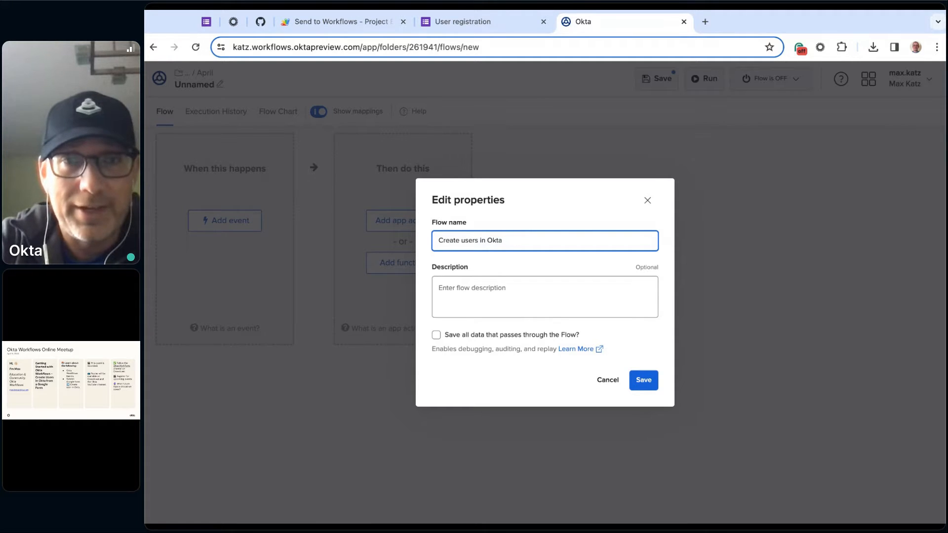
- Describe the flow as "Create users in Okta from a Google Form.", enable saving all data passing through it, and save the properties
click(536, 288)
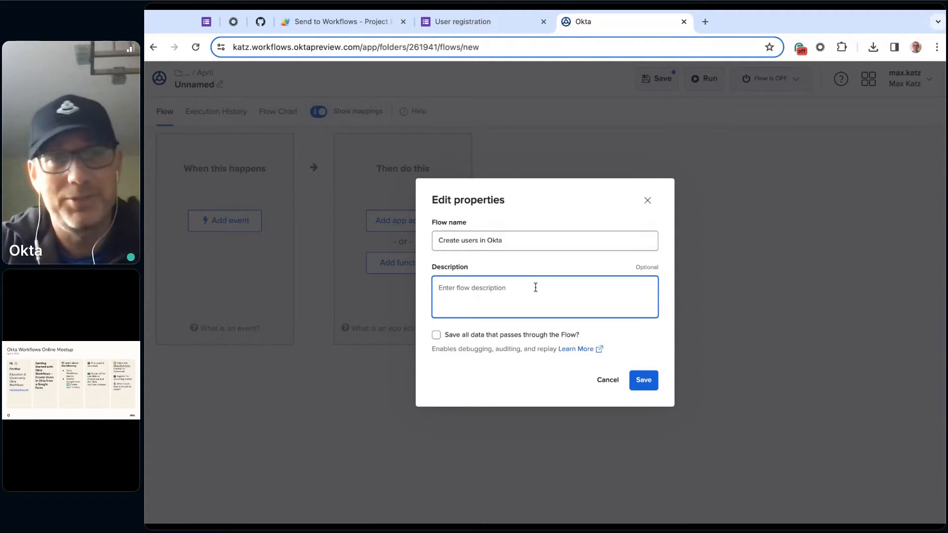
text(Create use)
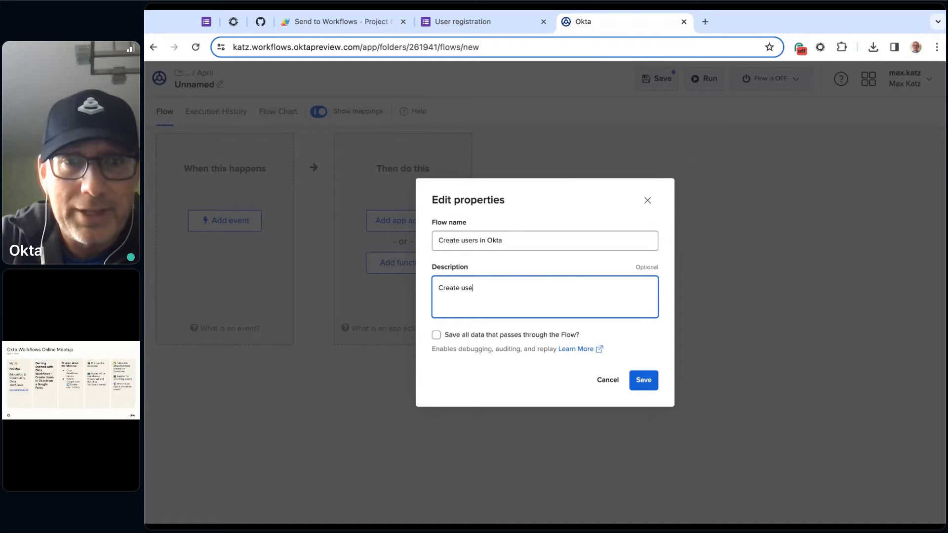
text(rs in Okta from a)
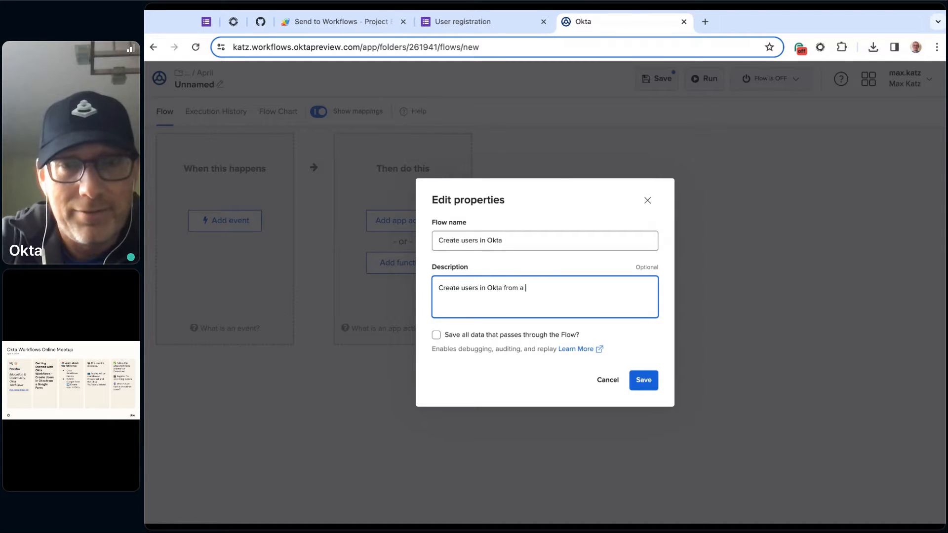
text( Google Form)
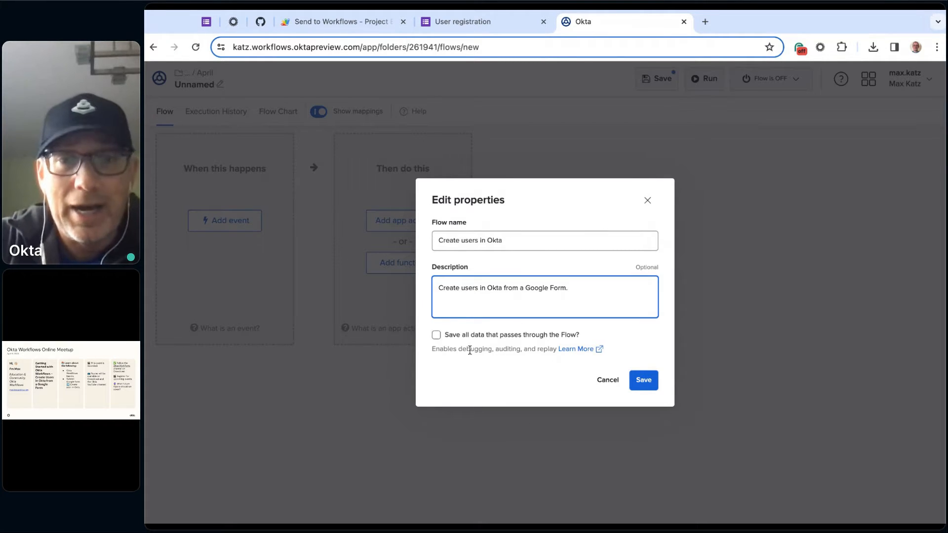
text(.)
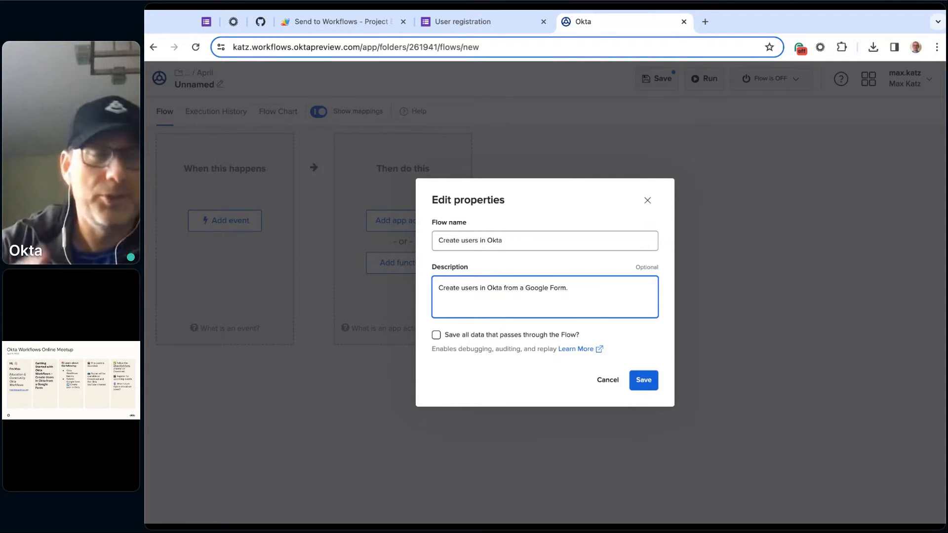
click(437, 336)
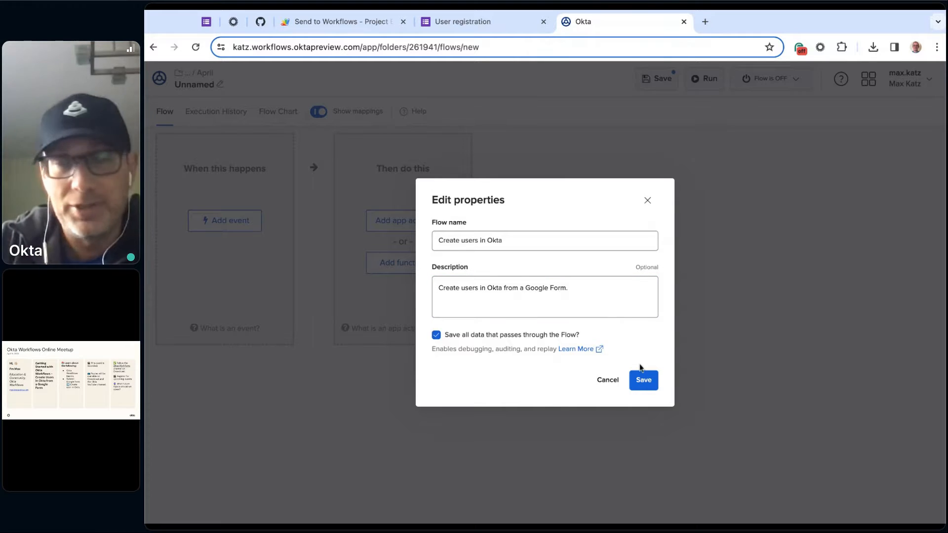
click(642, 384)
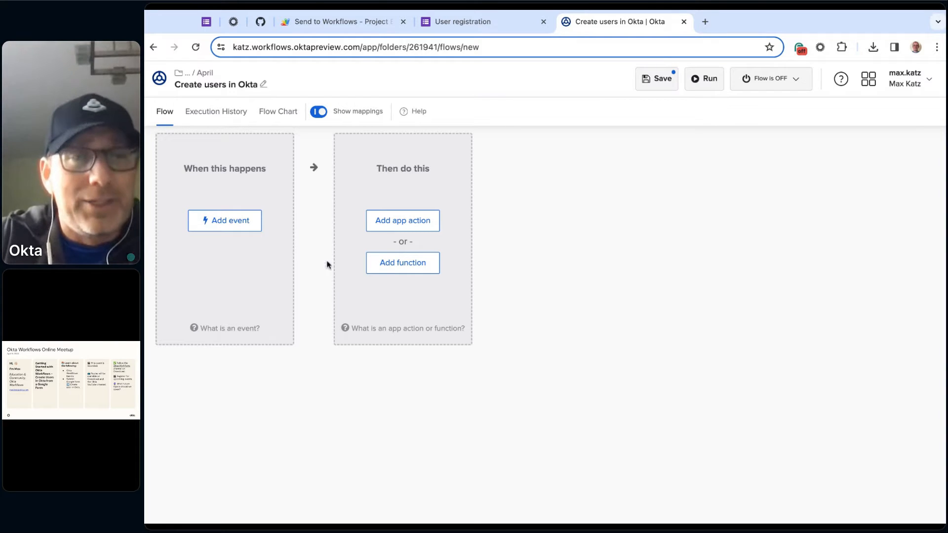
- Add an API Endpoint event secured with a client token as the flow's trigger and save the flow
click(234, 227)
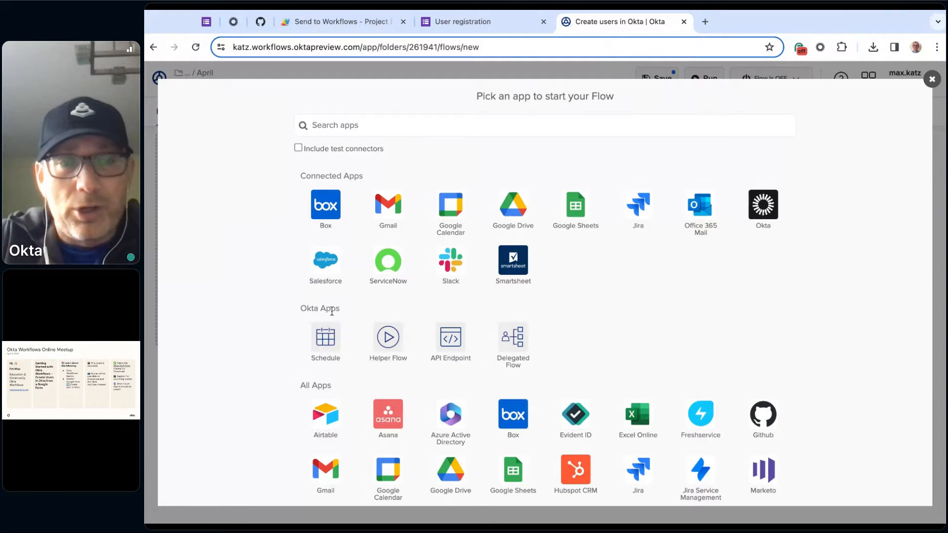
click(451, 341)
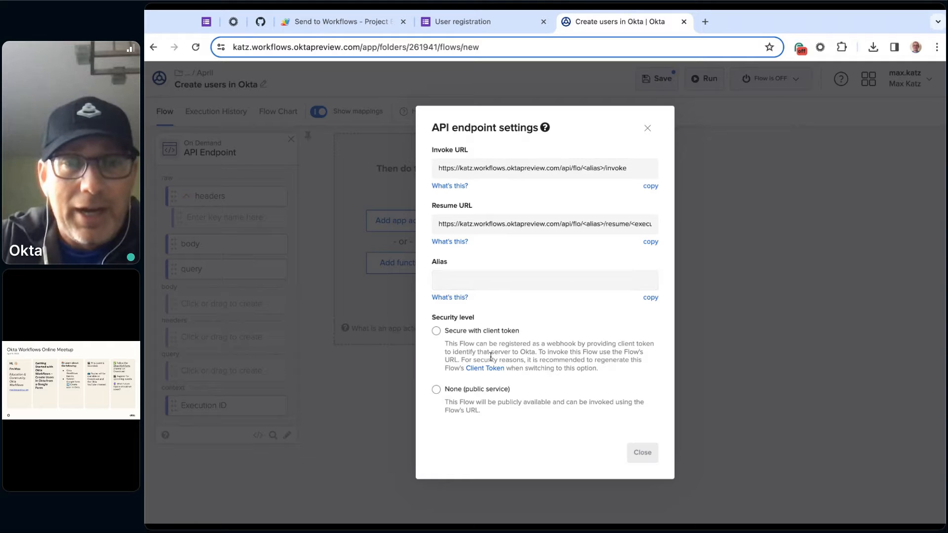
click(437, 331)
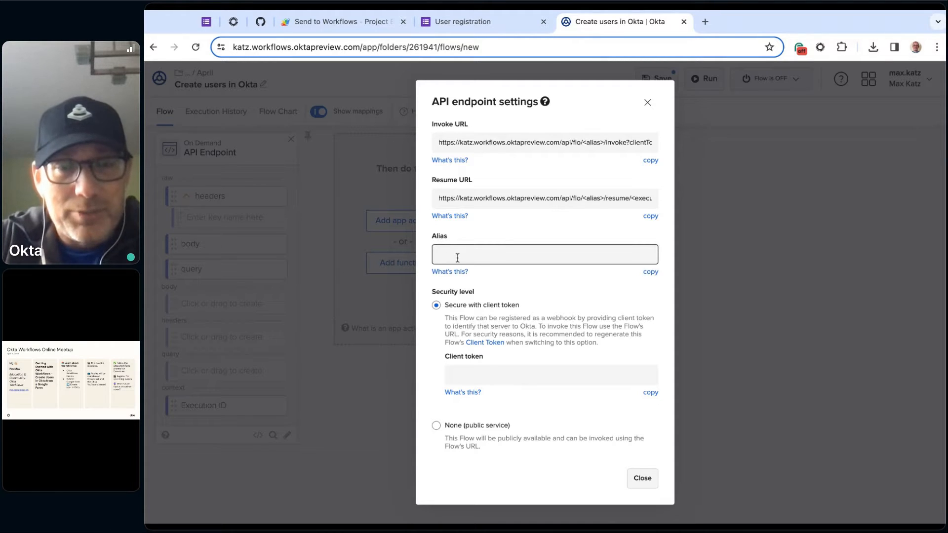
click(644, 479)
click(662, 80)
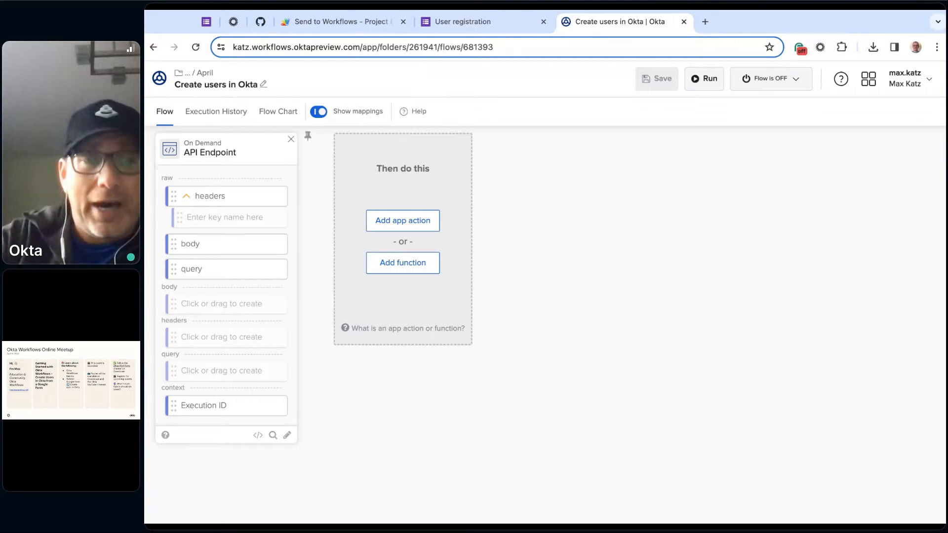
- Review the API endpoint settings for the saved flow's invoke URL, alias and client token
click(258, 435)
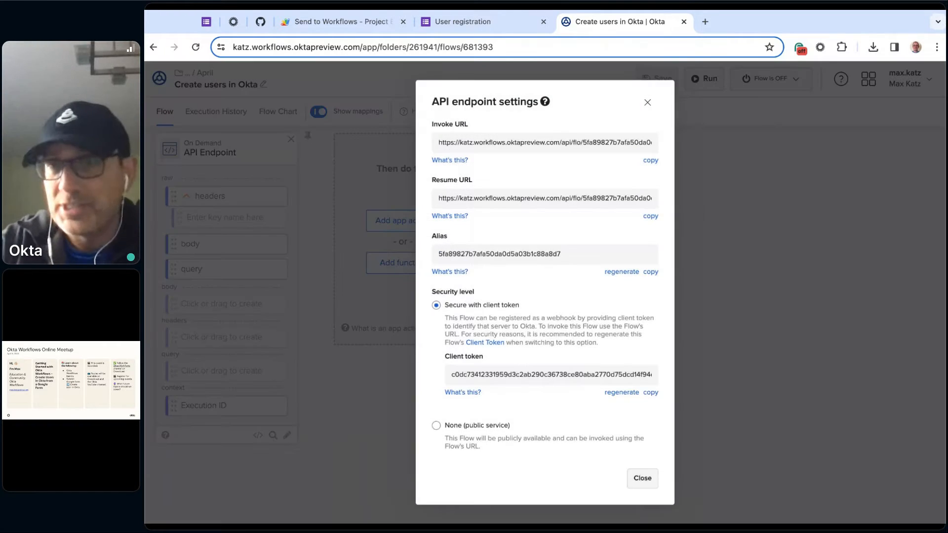
click(451, 256)
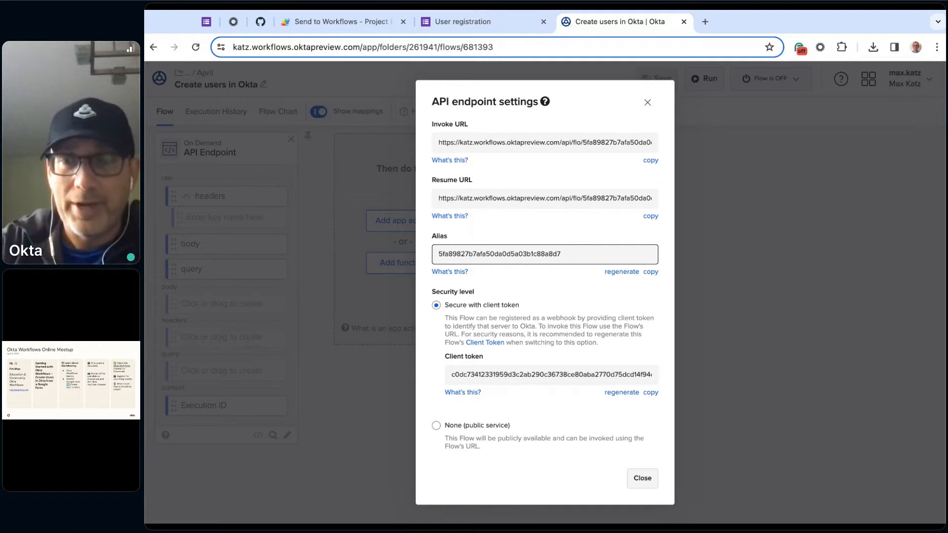
click(642, 478)
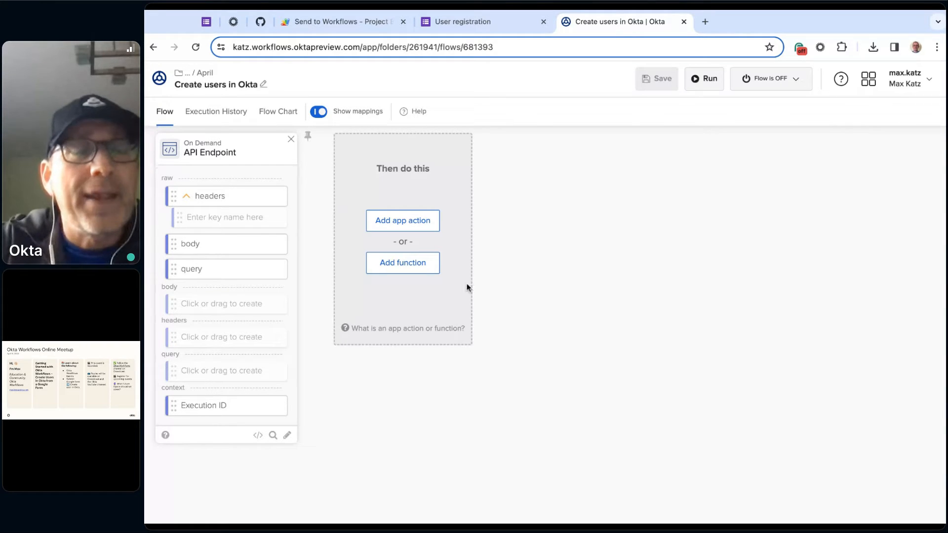
- Examine the User registration Google Form's questions and the Send to Workflows code in Apps Script
click(478, 23)
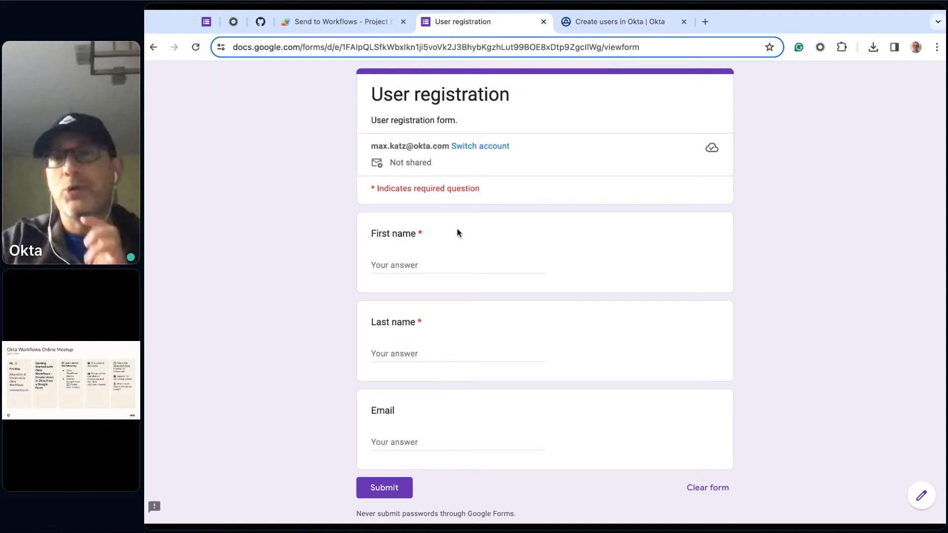
click(342, 28)
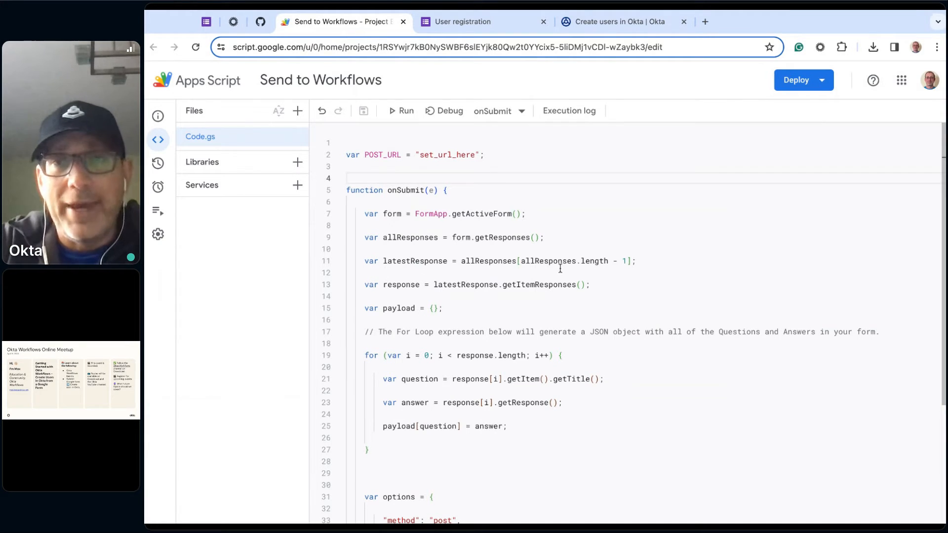
scroll(597, 252, down, 3)
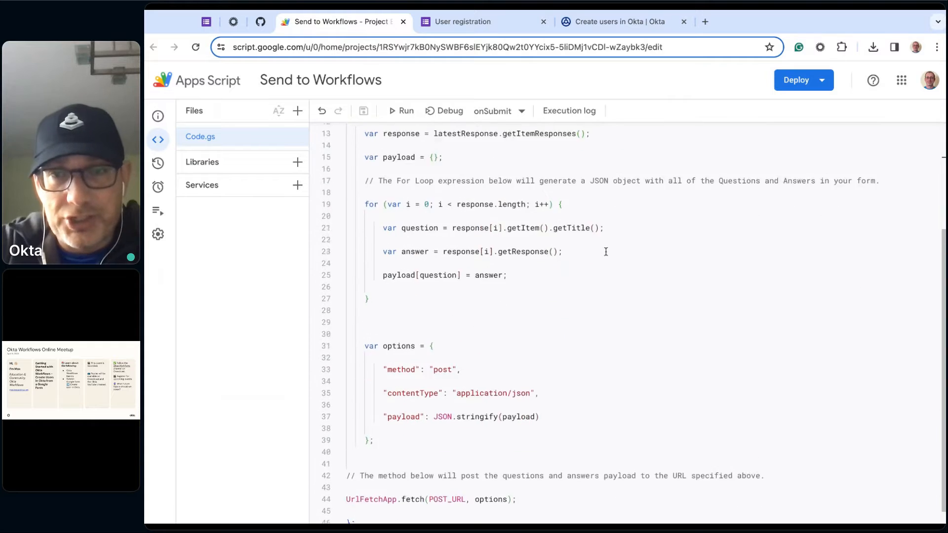
scroll(598, 252, up, 3)
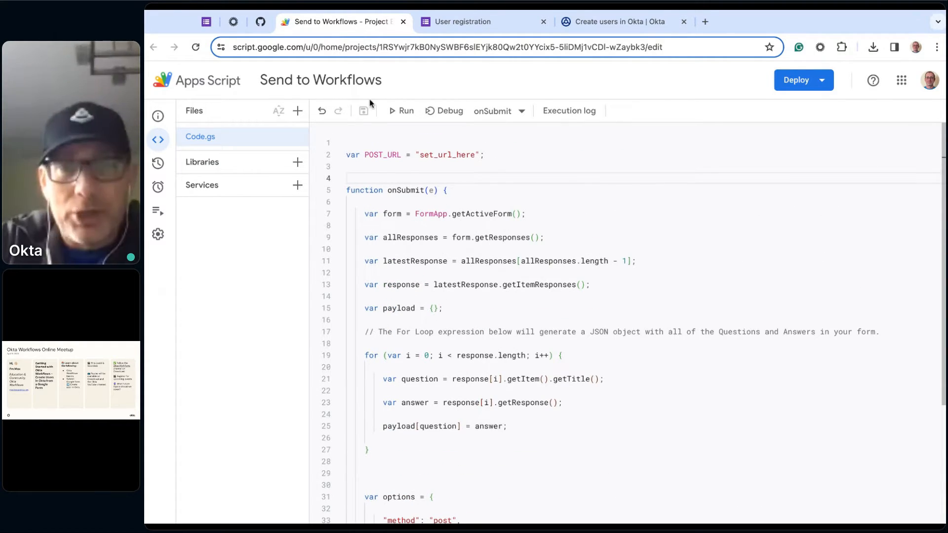
- Find the Google Form section and its script editor code in the form submission template's GitHub readme
click(260, 21)
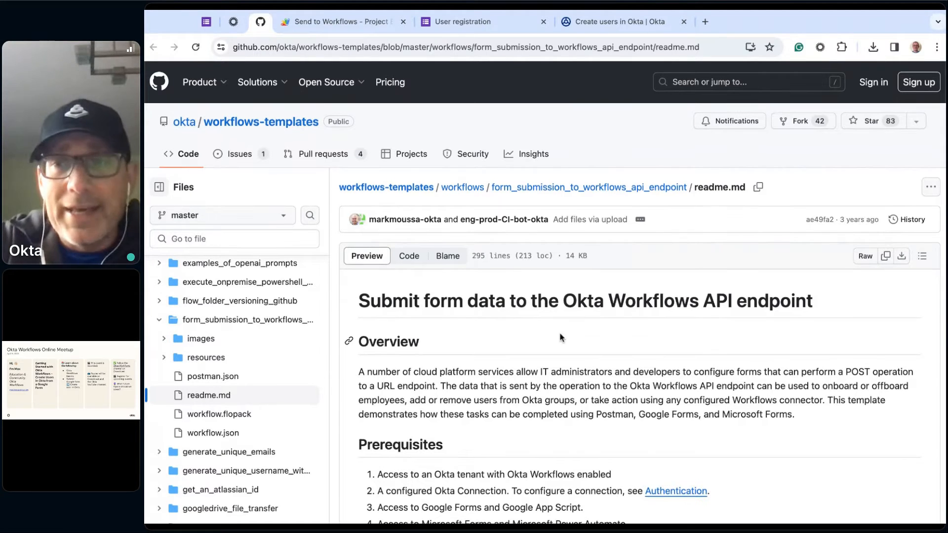
scroll(561, 338, down, 2)
scroll(562, 338, down, 15)
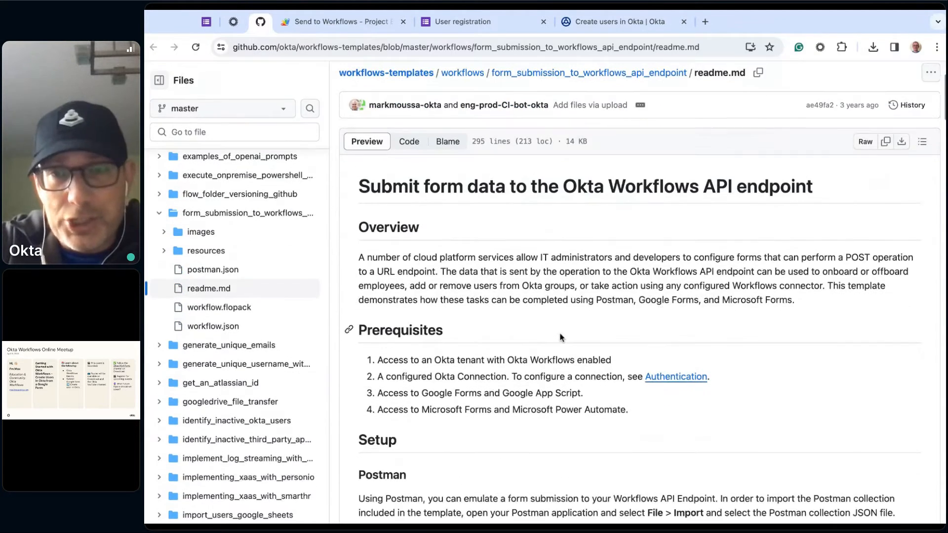
scroll(560, 337, down, 20)
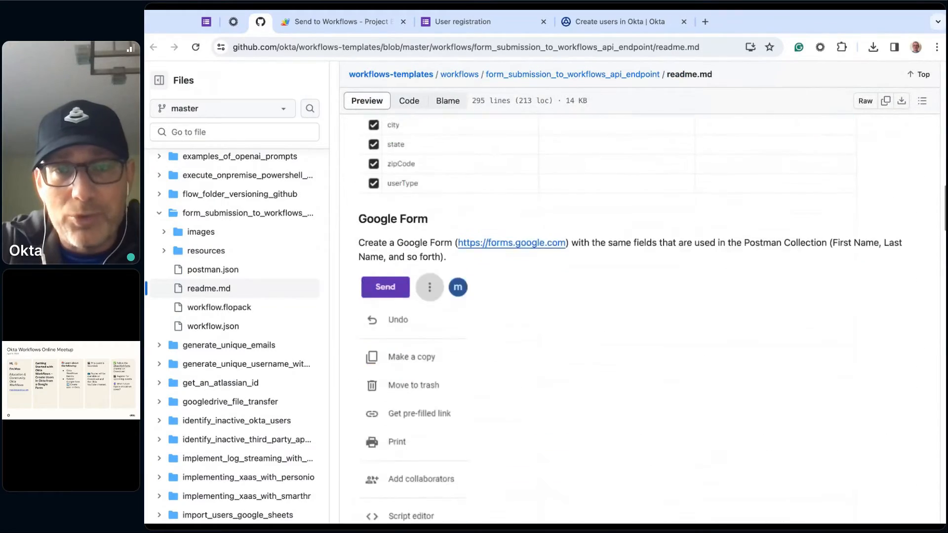
scroll(458, 338, down, 2)
scroll(458, 338, up, 3)
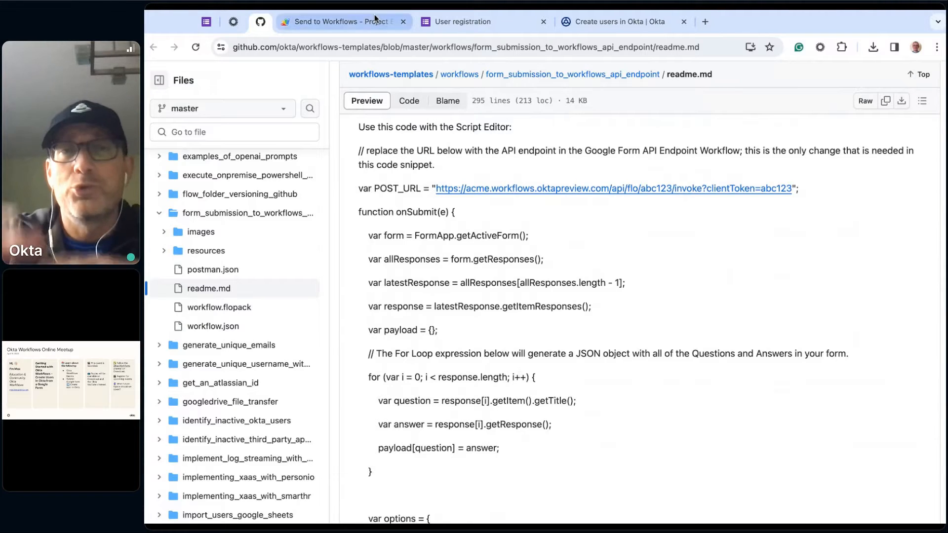
- Examine the Send to Workflows script's payload code and POST_URL placeholder in Apps Script, and return to the Okta Workflows flow
click(345, 22)
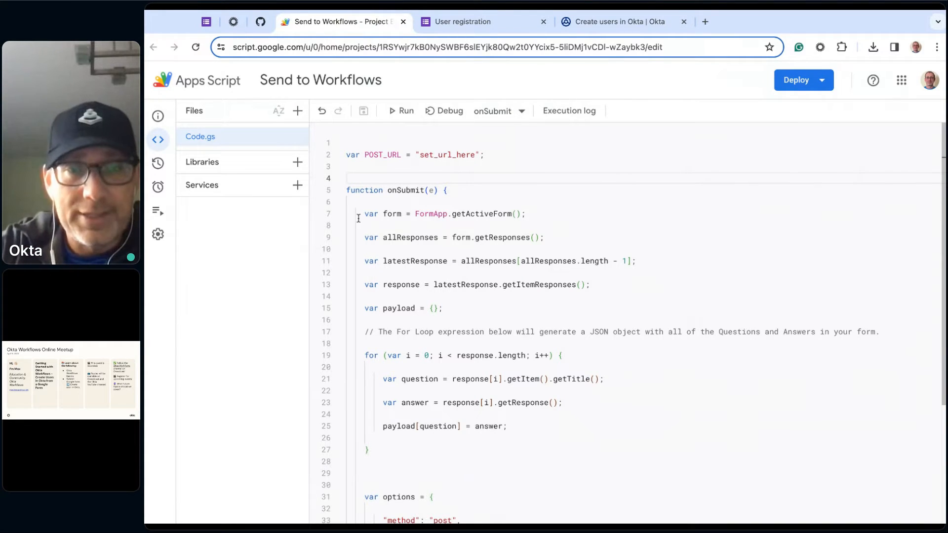
scroll(473, 393, down, 2)
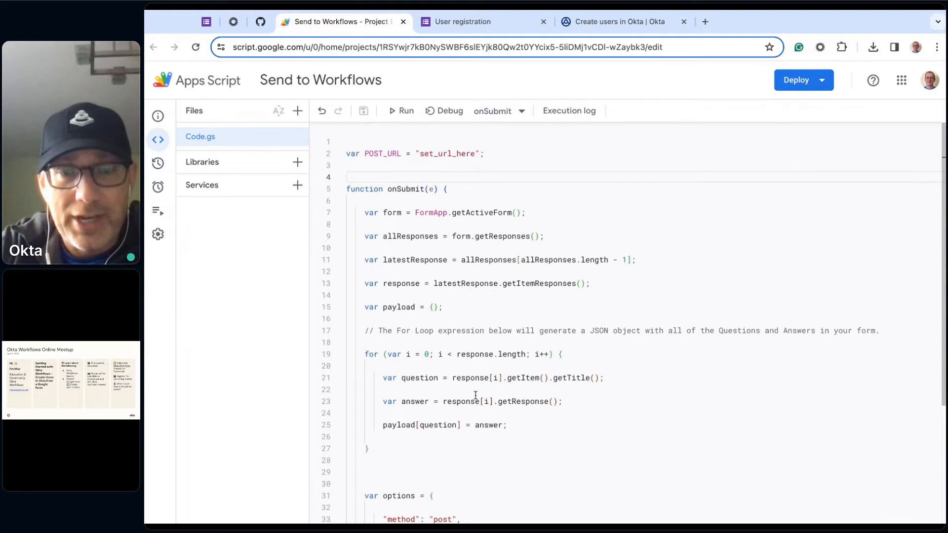
scroll(476, 395, down, 3)
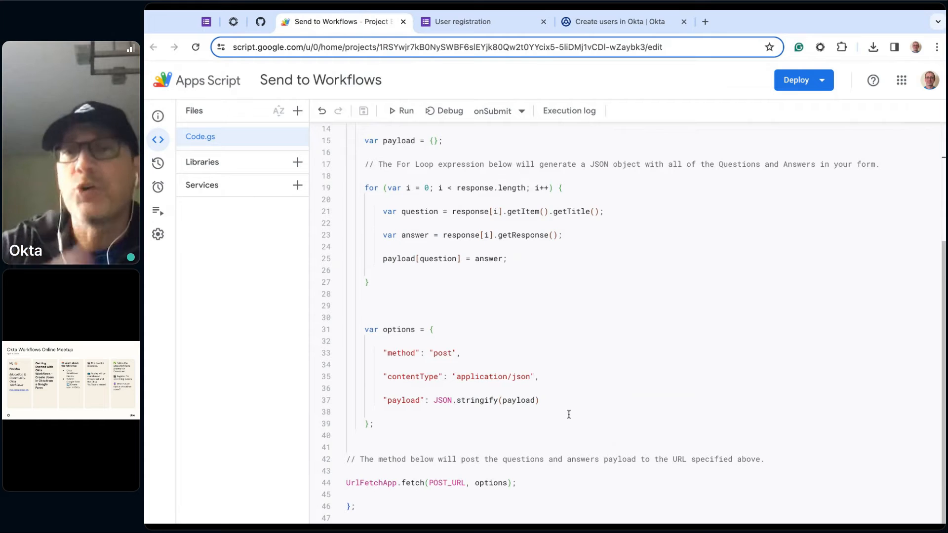
scroll(632, 321, up, 4)
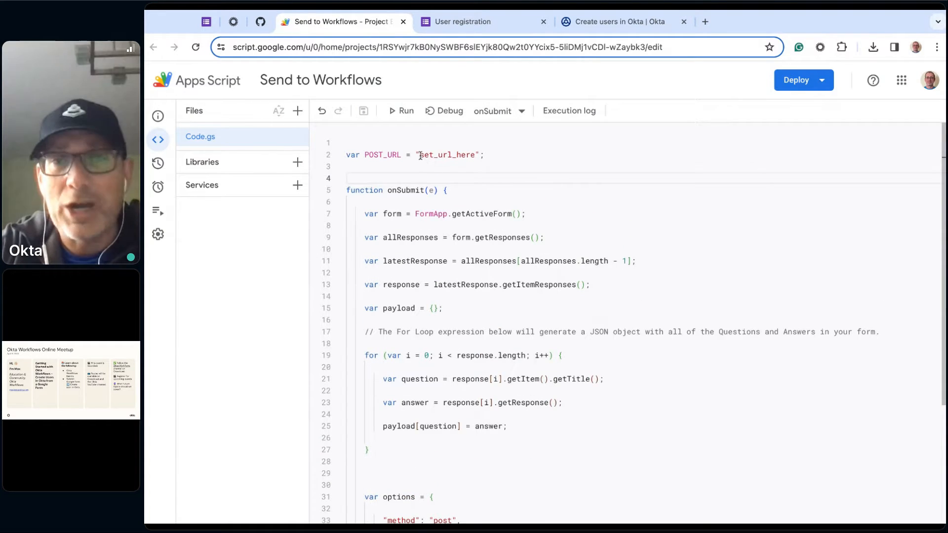
drag(419, 155, 476, 156)
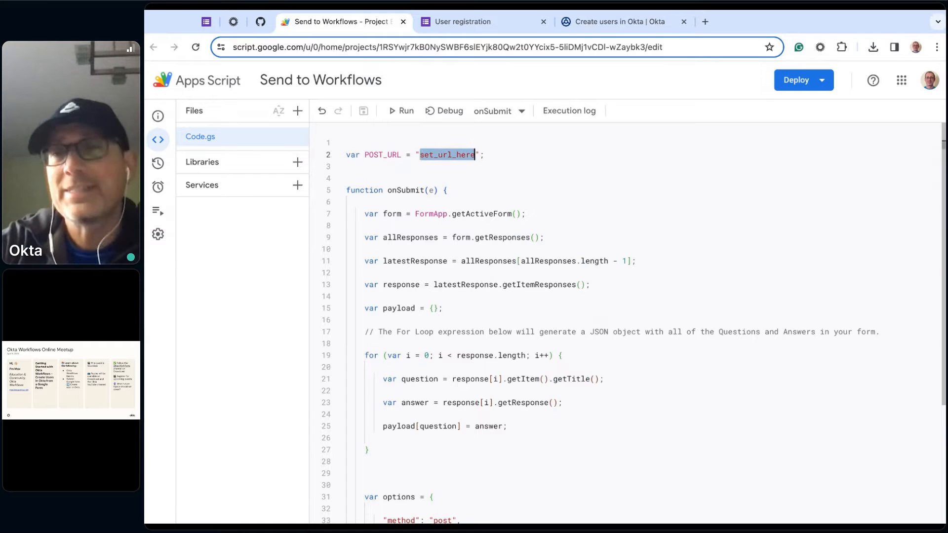
click(503, 170)
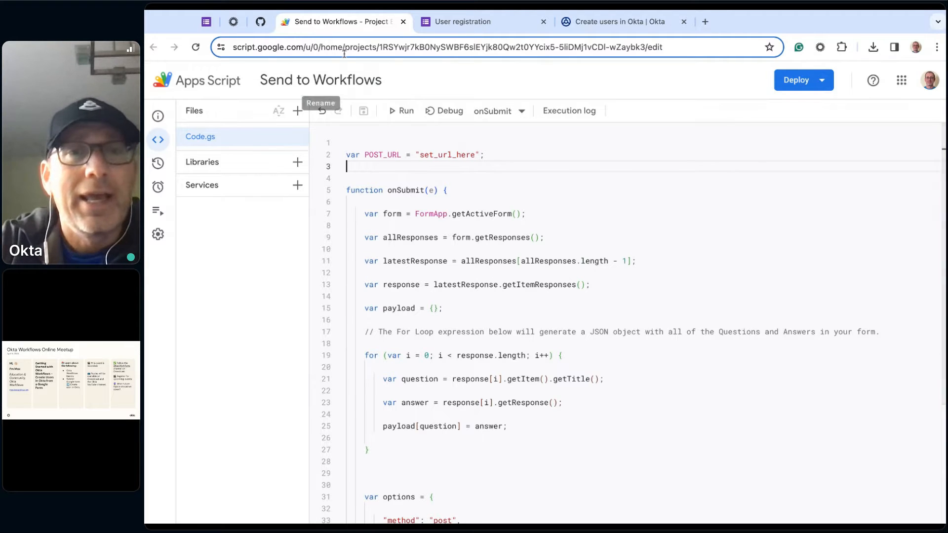
click(607, 23)
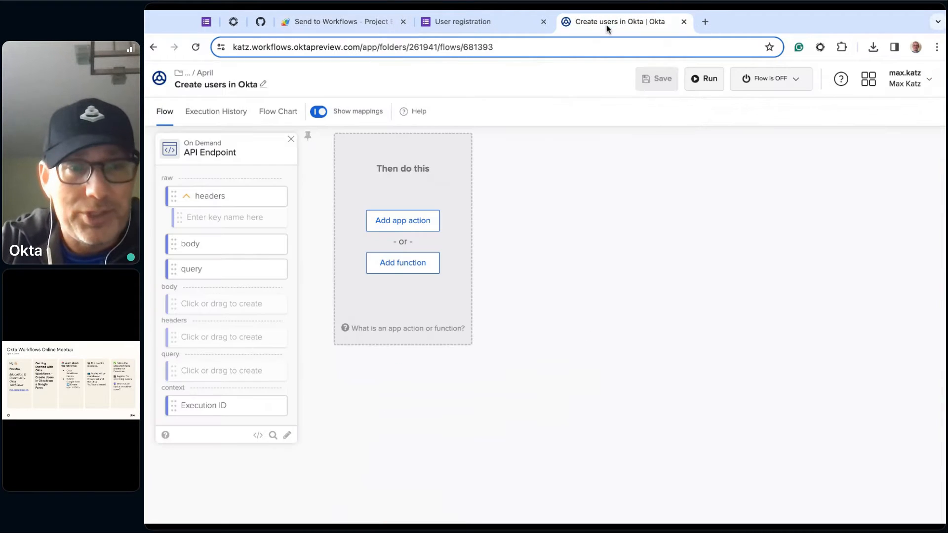
- Copy the invoke URL from the flow's API endpoint settings and switch to the Send to Workflows script in Apps Script
click(257, 436)
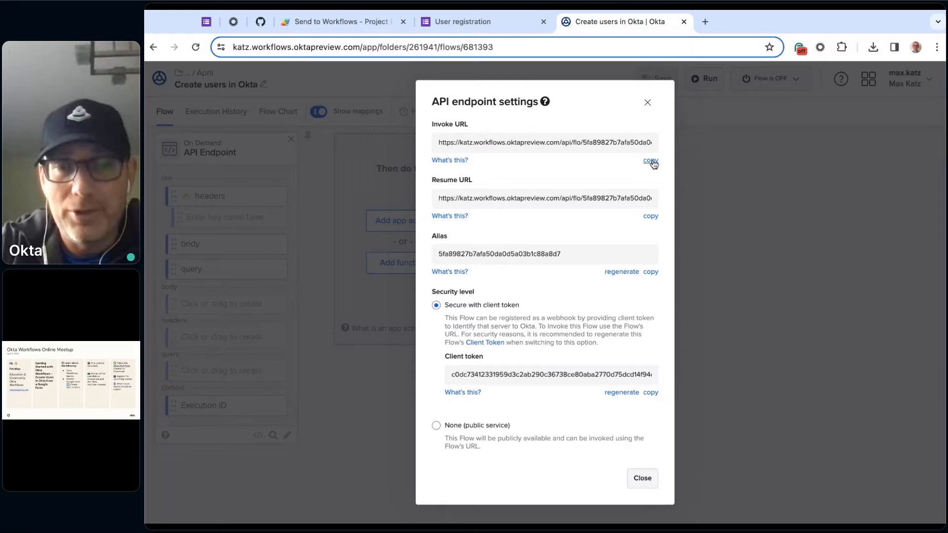
click(643, 478)
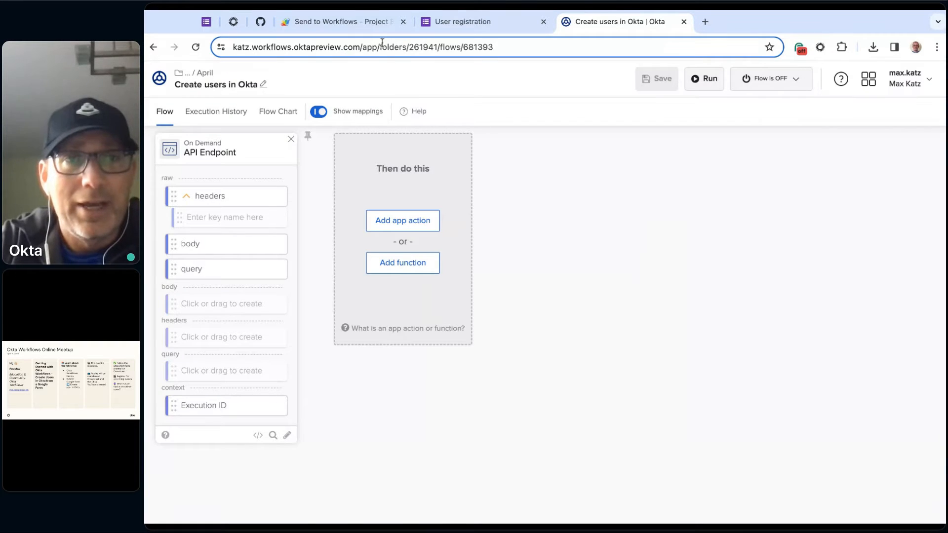
click(370, 22)
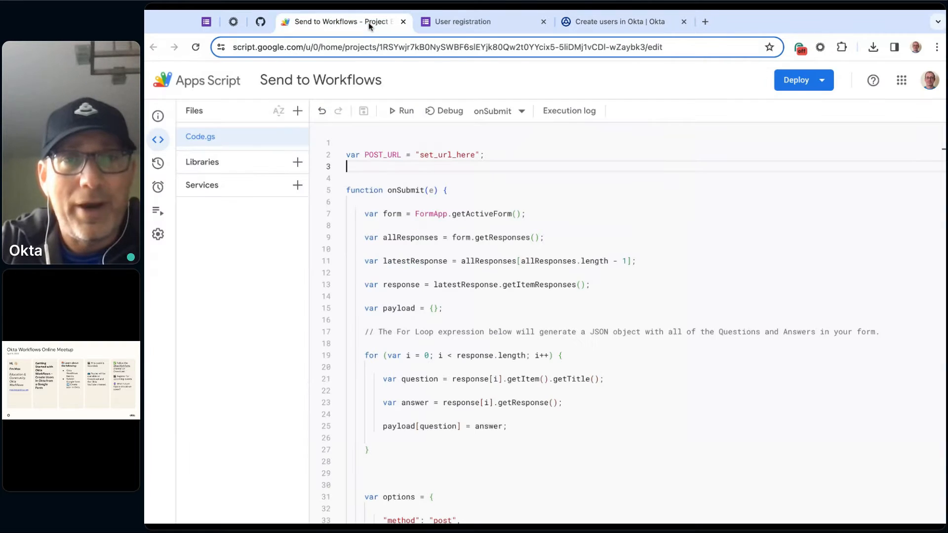
- Replace the POST_URL placeholder with the invoke URL containing the client token, temporarily allowing the paste "To complete tasks for my job", and save the script
double_click(474, 156)
key(BackSpace)
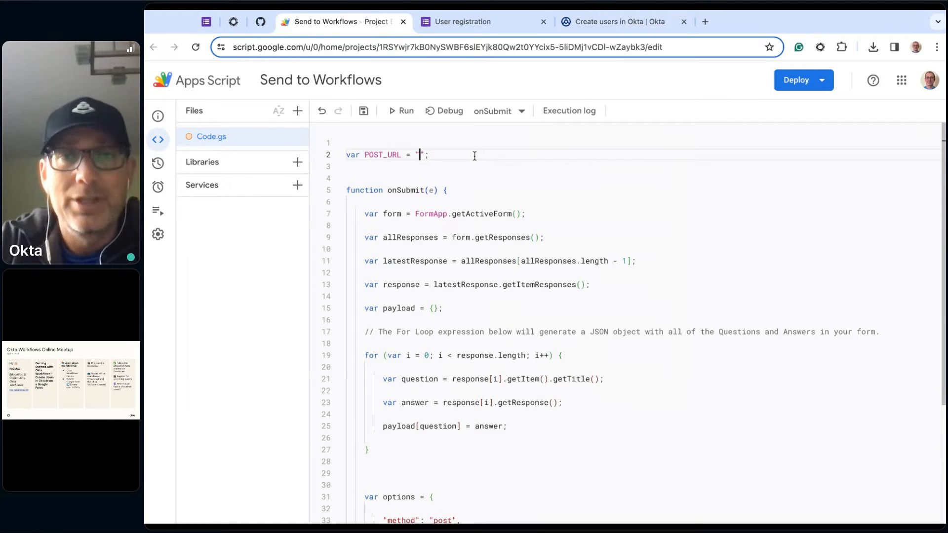
key(ctrl+v)
click(440, 315)
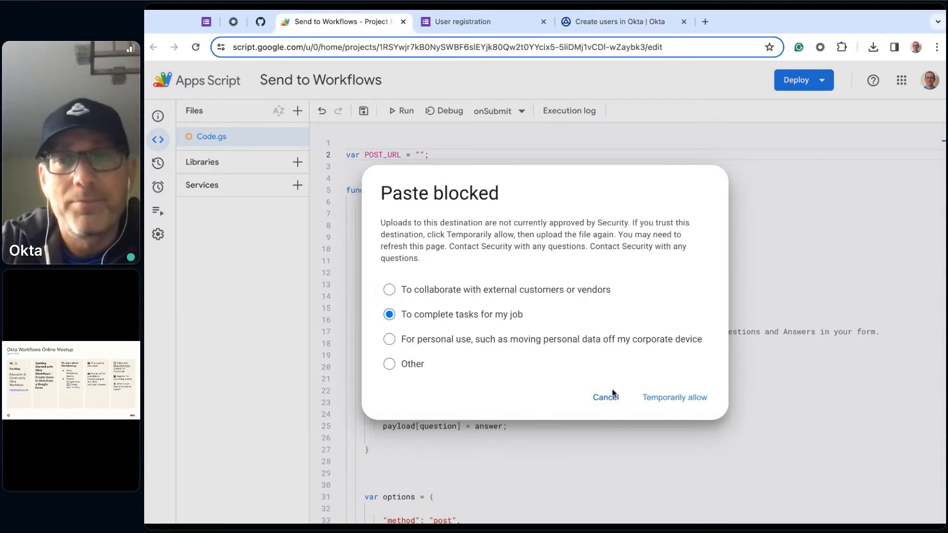
click(652, 398)
key(ctrl+v)
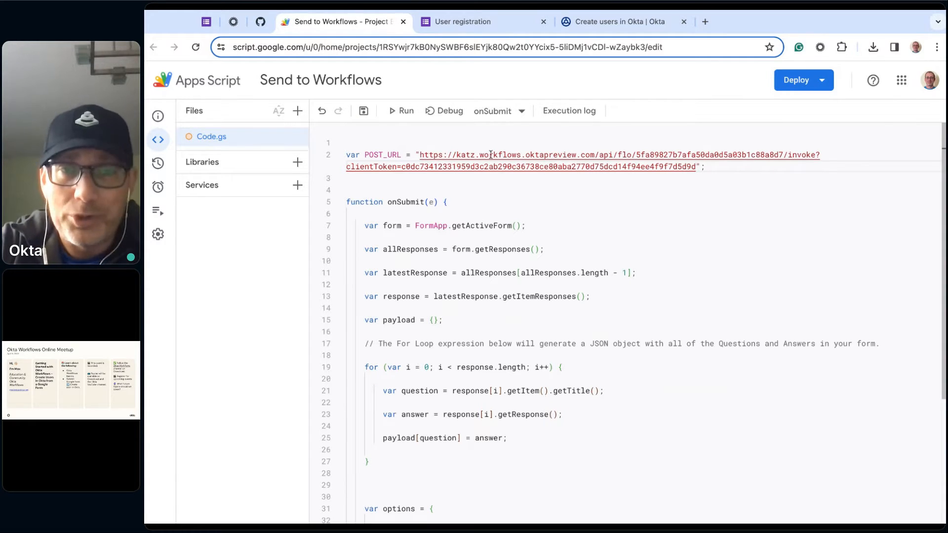
click(367, 113)
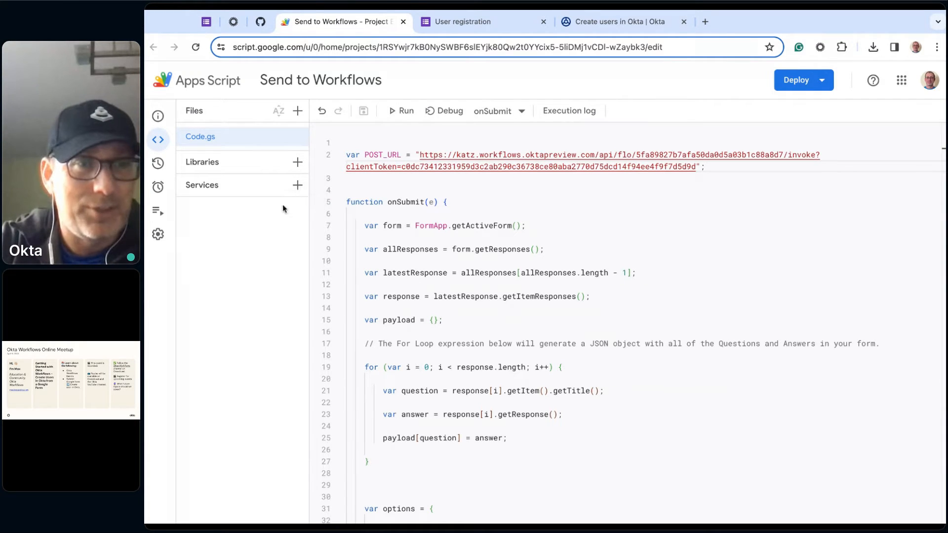
- Review the settings of the Send to Workflows project's form submit trigger without changing them, and return to the code
mouse_move(155, 166)
click(182, 190)
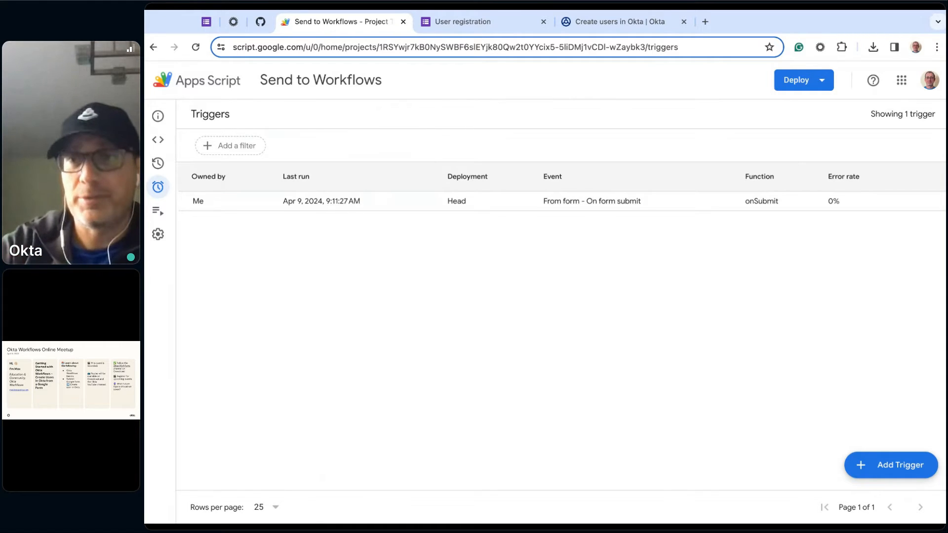
click(905, 202)
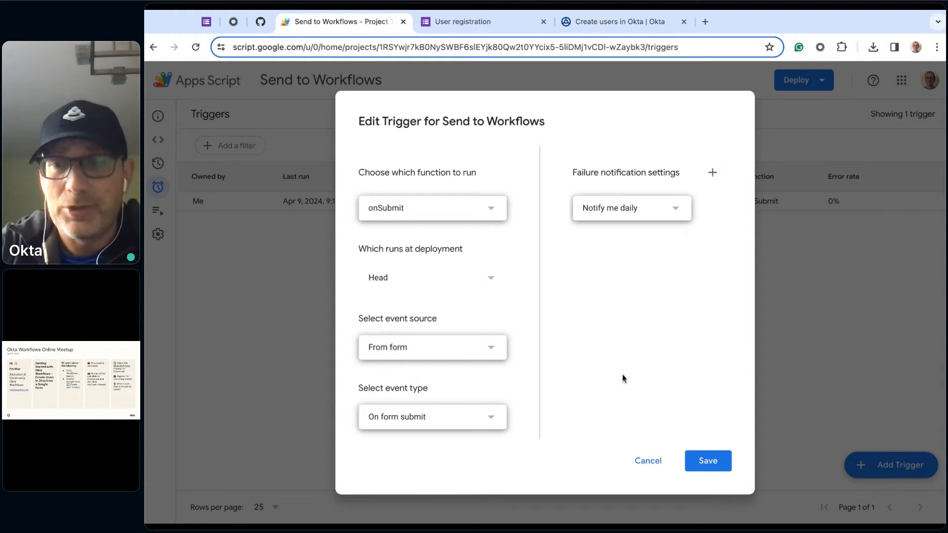
click(648, 461)
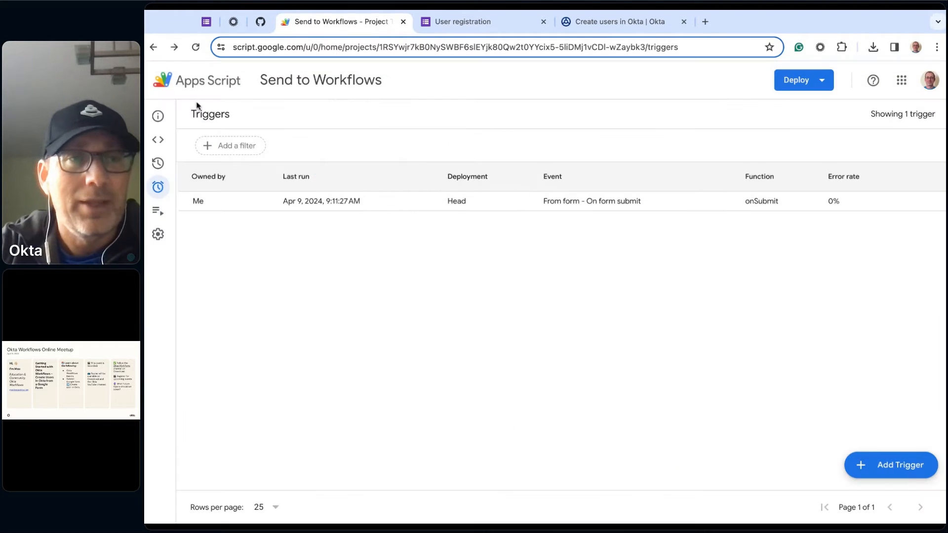
click(157, 142)
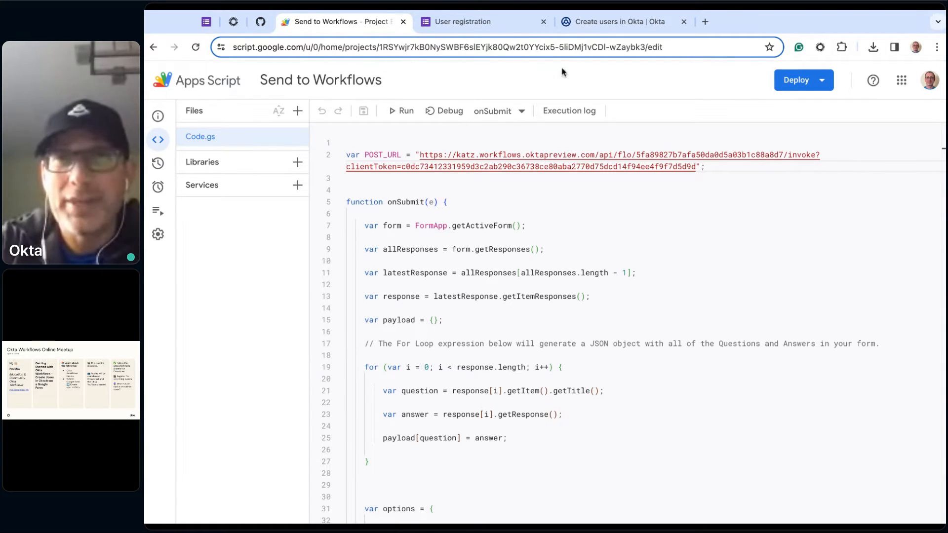
- Switch to Okta Workflows and turn on the Create users in Okta flow
click(610, 28)
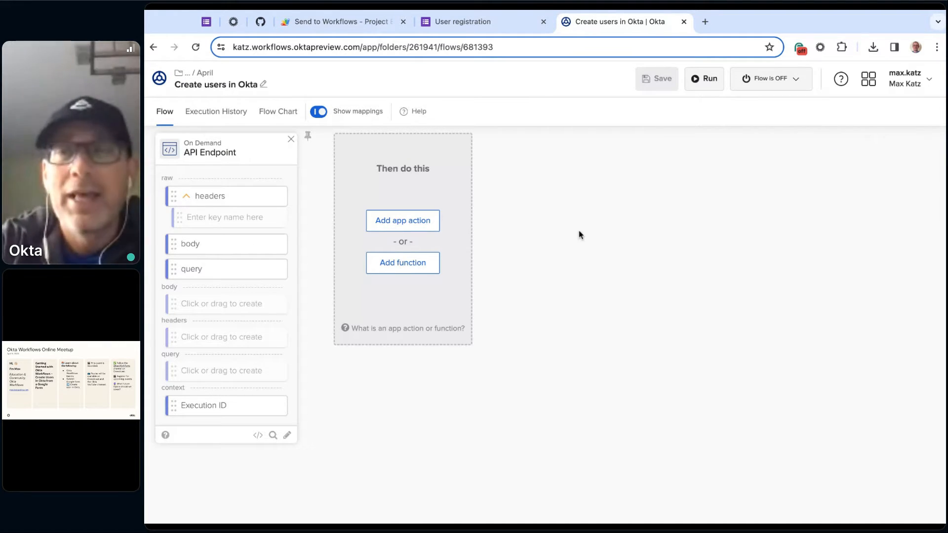
click(796, 81)
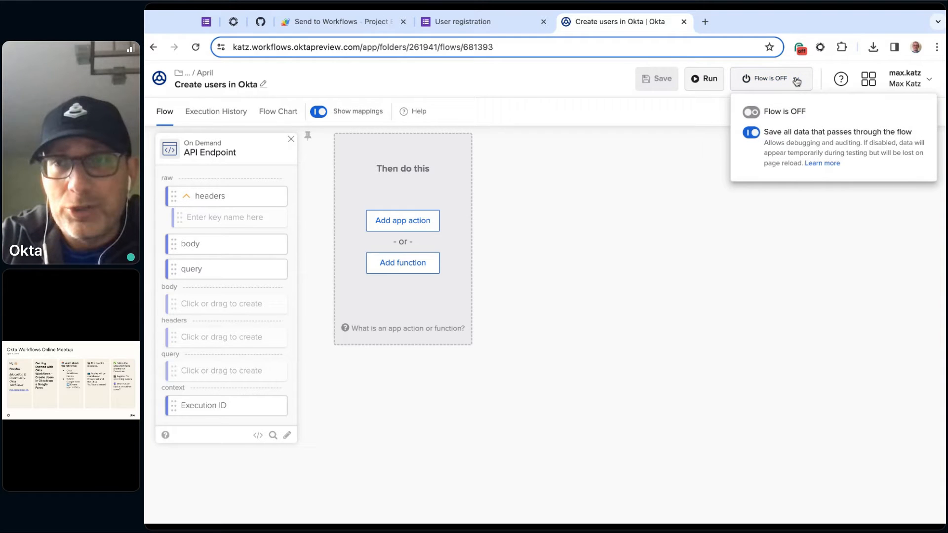
click(752, 112)
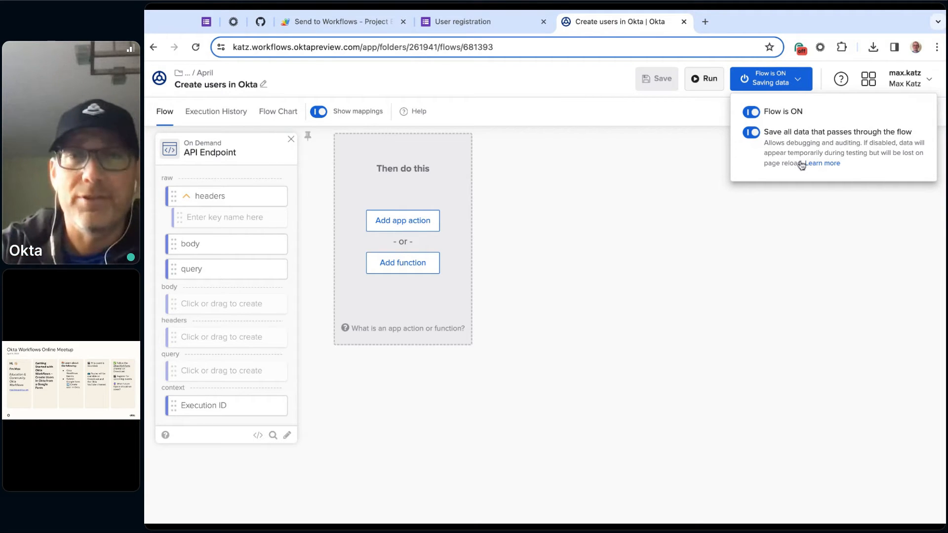
click(605, 292)
- Fill in the first name, last name and email in the User registration Google Form and submit the response
click(473, 25)
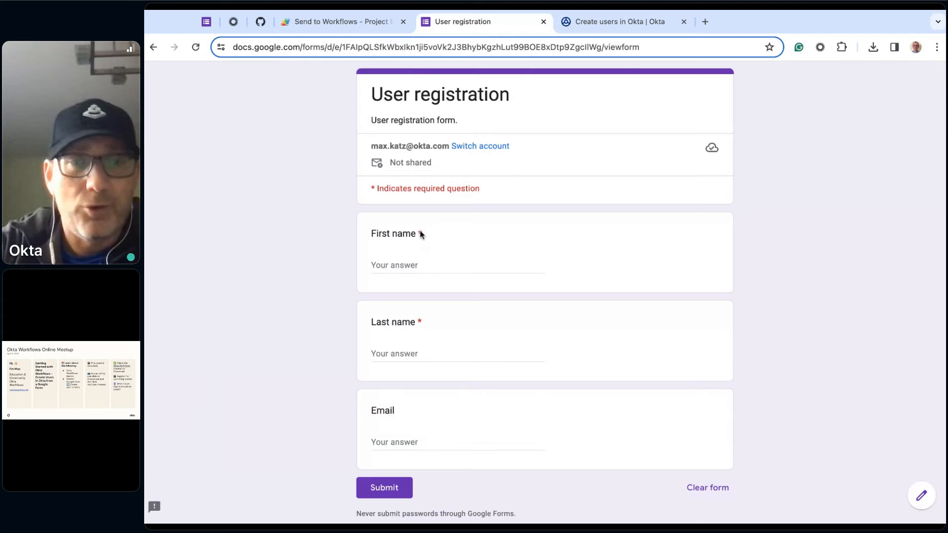
click(421, 261)
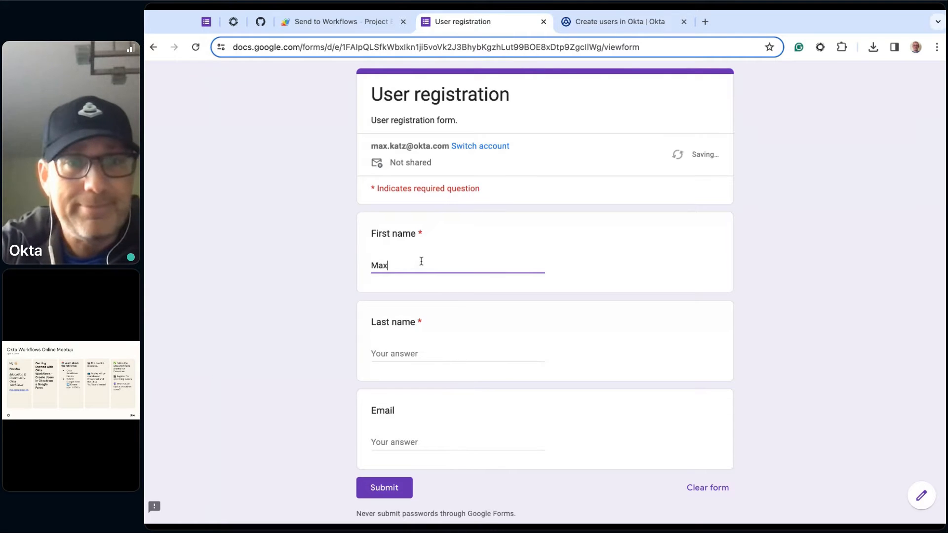
key(Tab)
key(Tab)
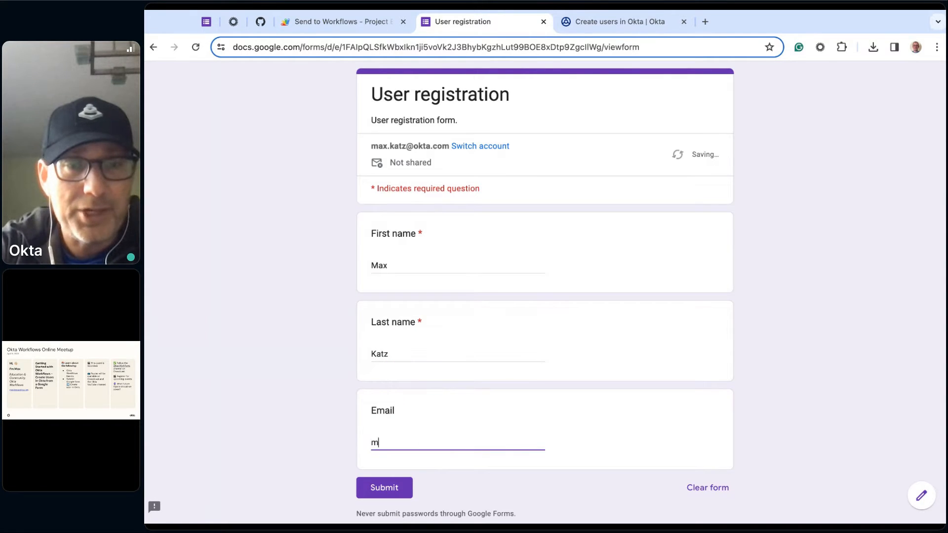
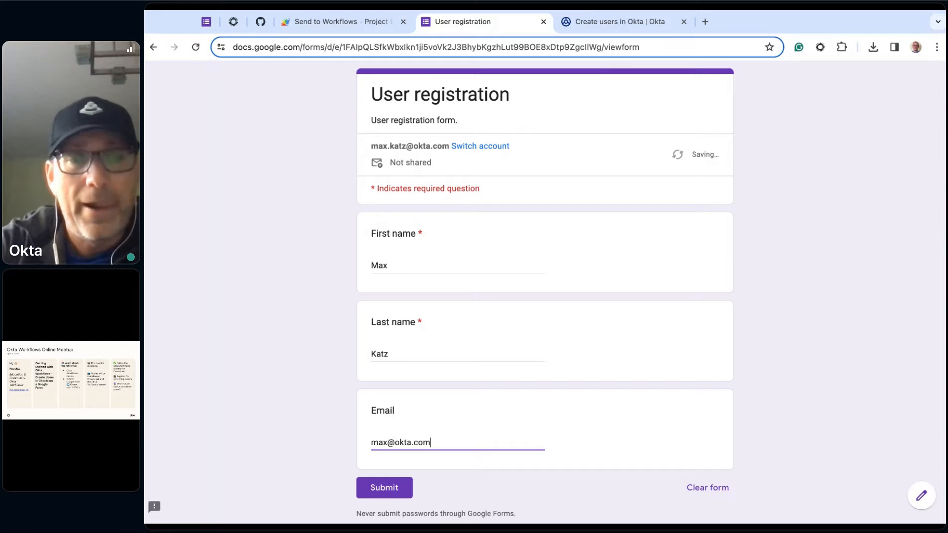
click(390, 491)
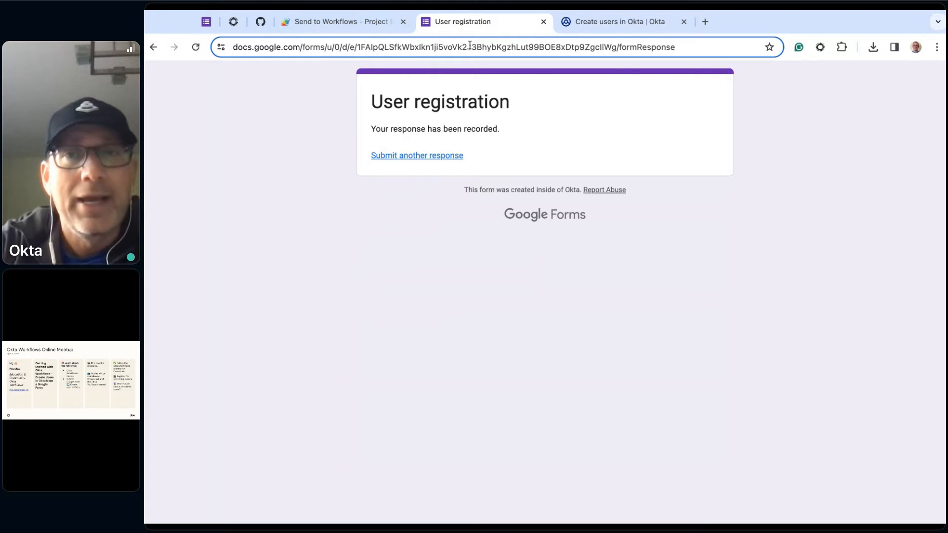
- Examine the API Endpoint card's headers, body and query in the flow's execution history, including the body's expanded details
click(650, 23)
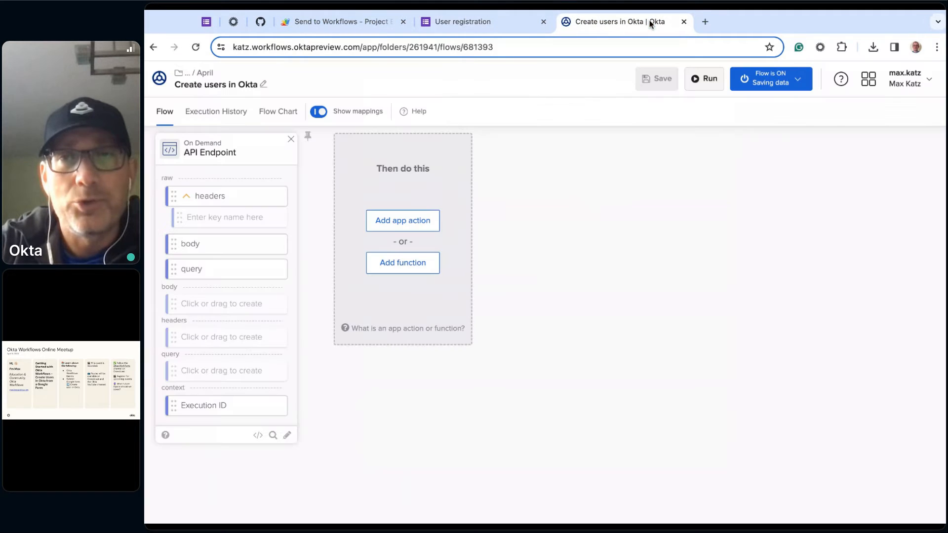
click(214, 119)
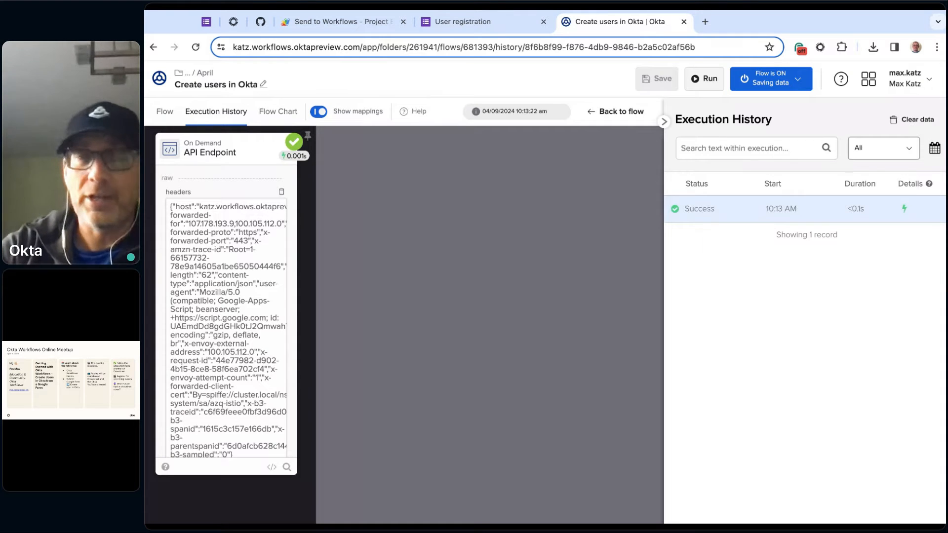
scroll(227, 235, down, 5)
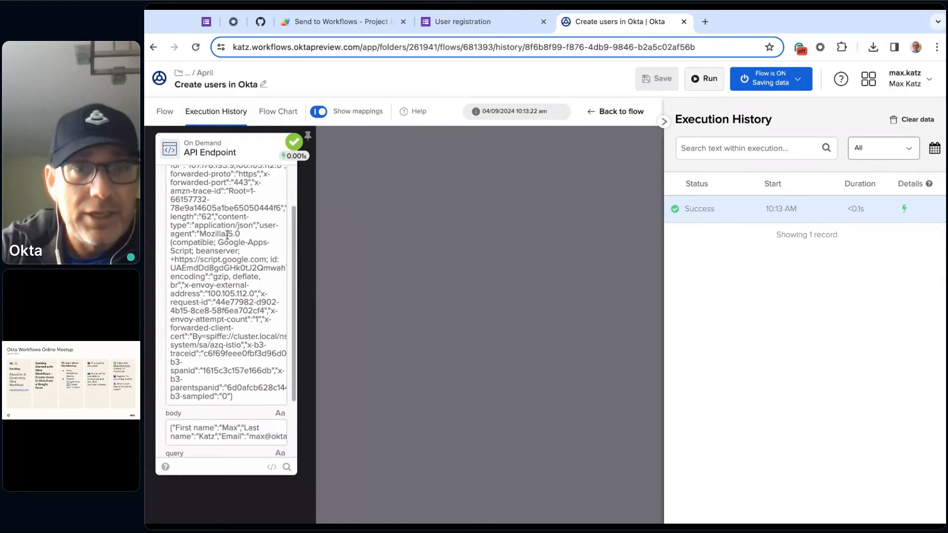
scroll(227, 235, down, 2)
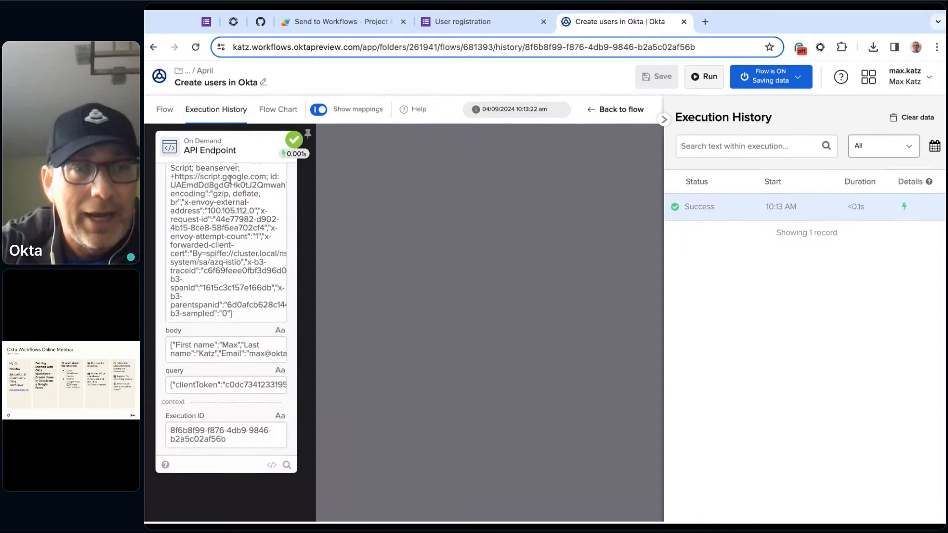
scroll(176, 192, up, 7)
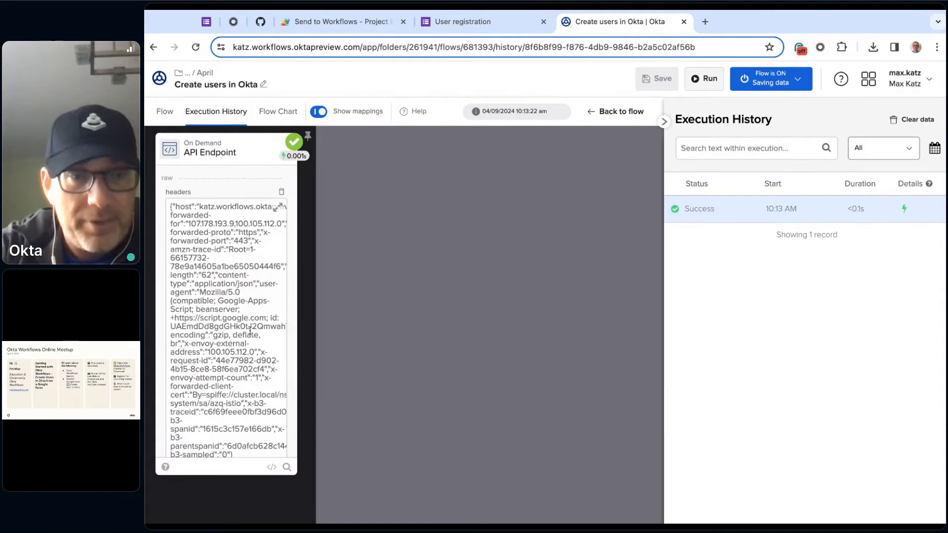
scroll(172, 341, down, 5)
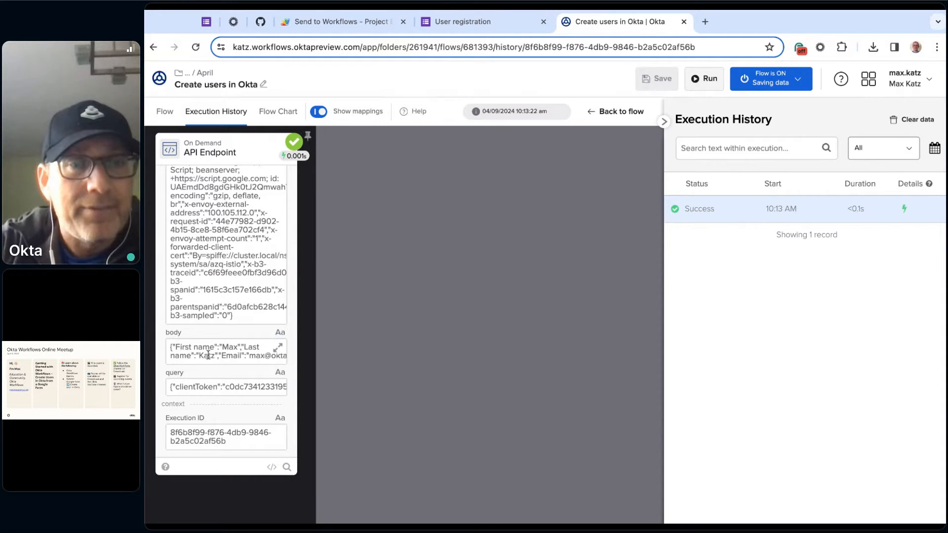
click(280, 352)
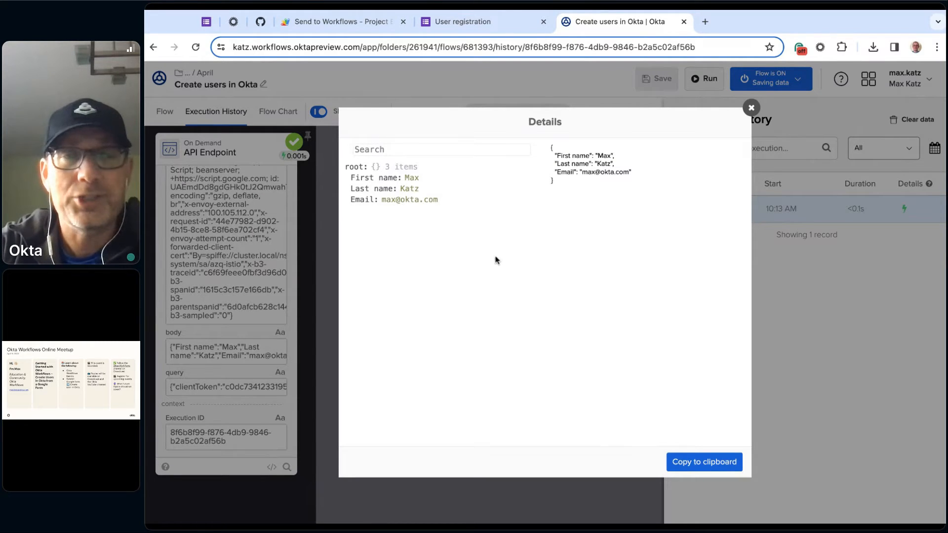
click(751, 108)
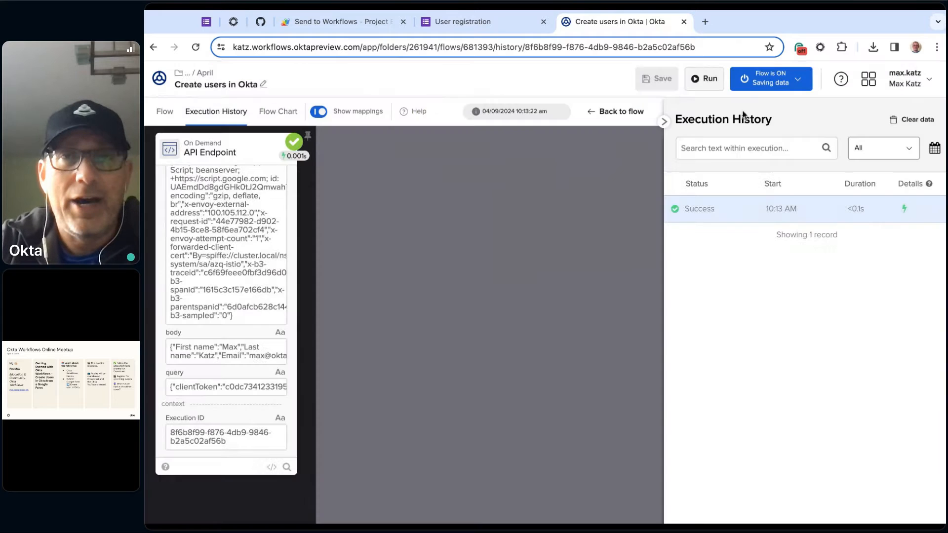
- Submit another User registration response with a different person's first name, last name and email, and return to the flow's execution history
click(501, 23)
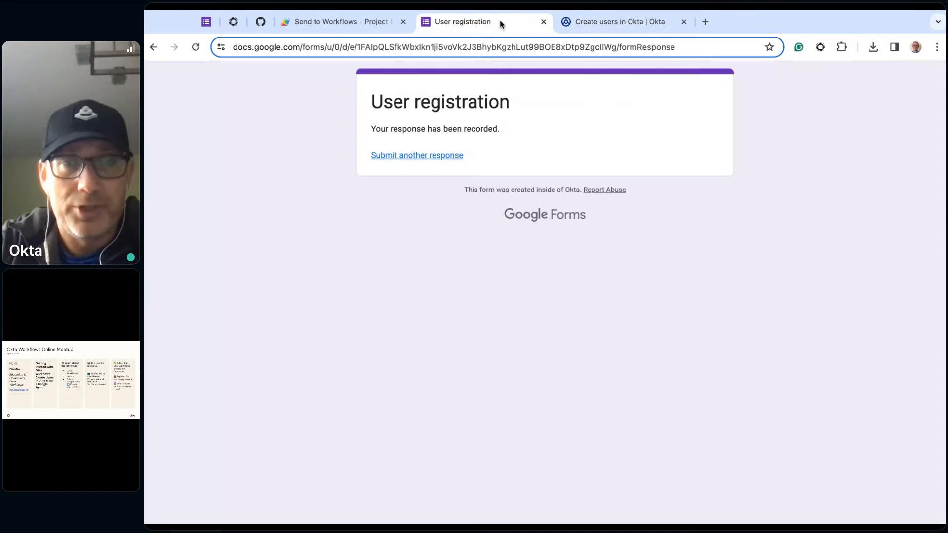
click(427, 157)
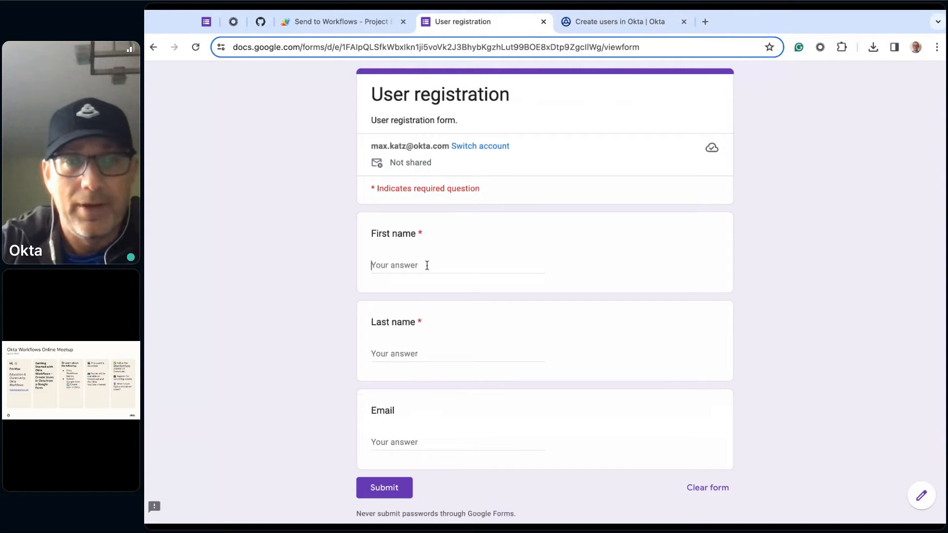
click(427, 266)
text(Joe)
click(413, 355)
text(Smith)
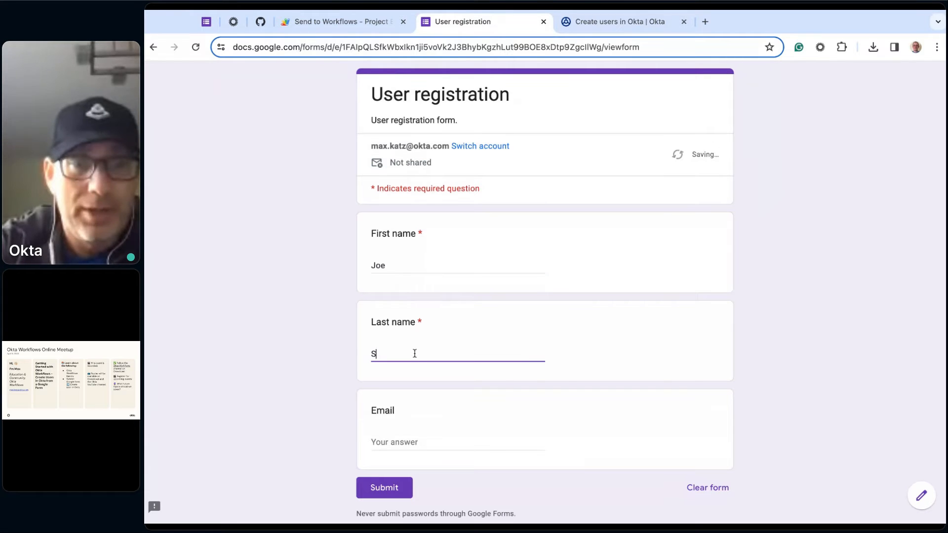
click(418, 440)
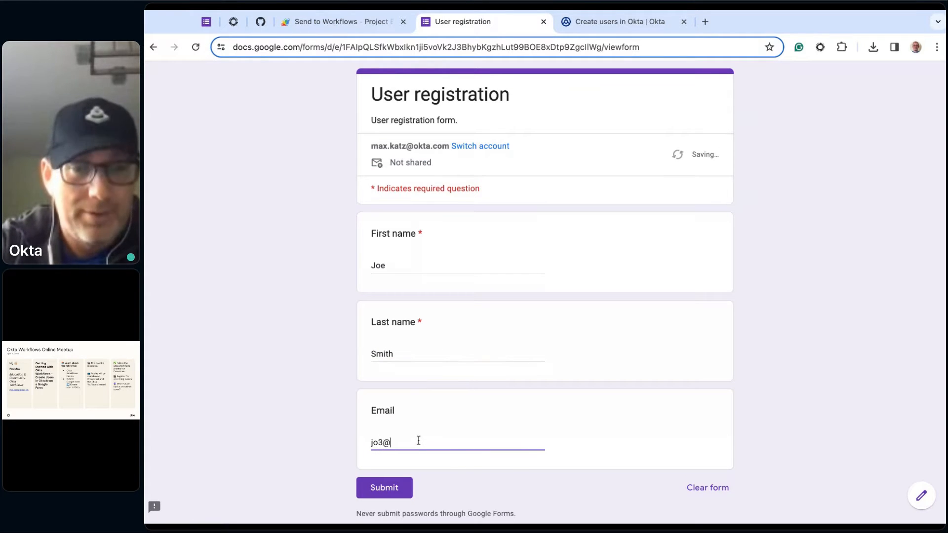
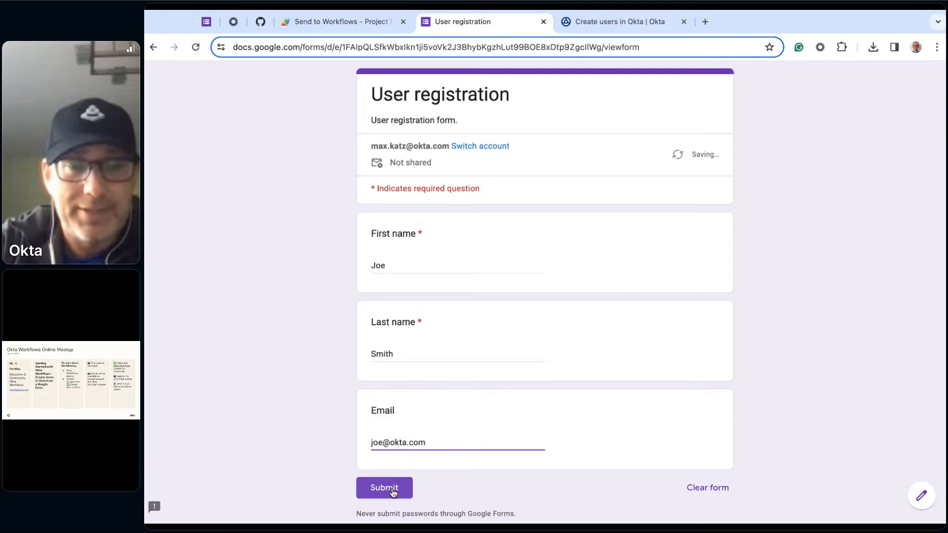
click(393, 491)
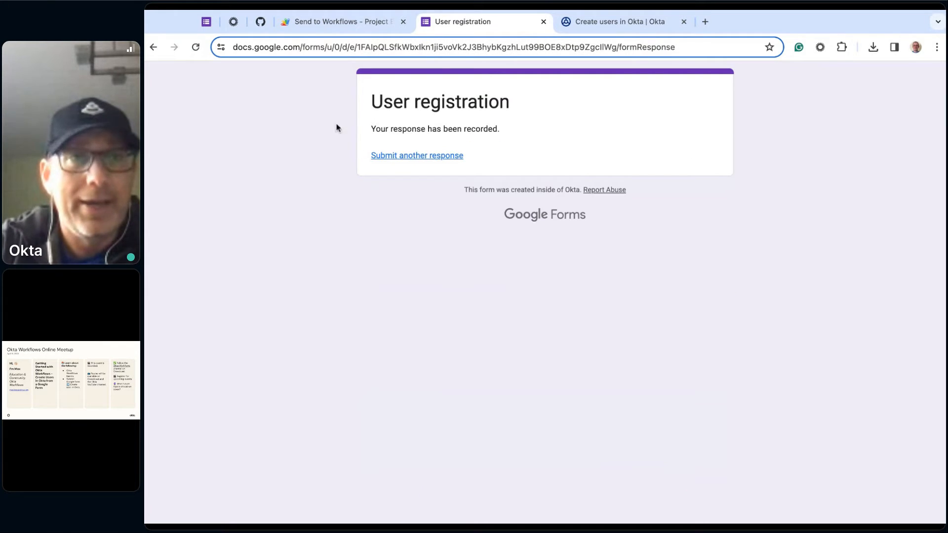
click(614, 21)
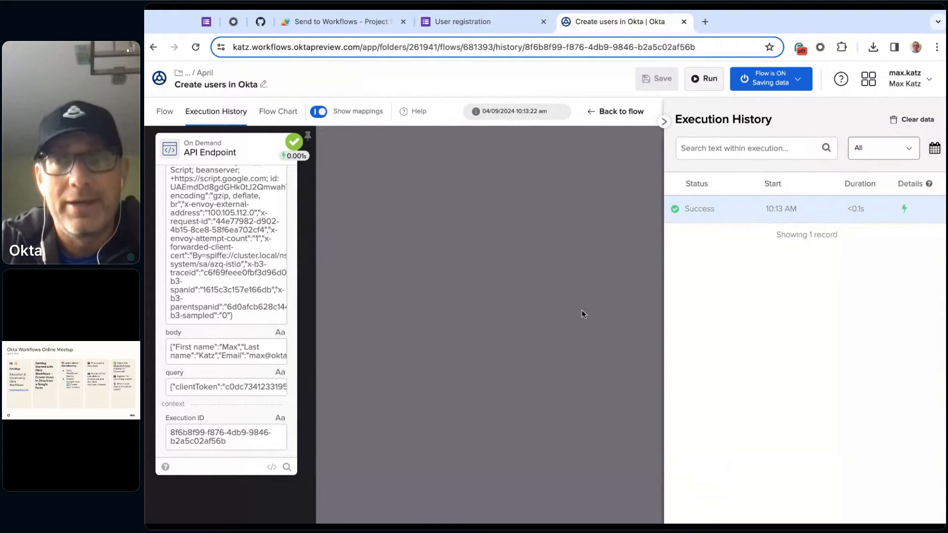
- Examine the newest execution's body details in the flow's execution history and check the flow's data-saving option
click(165, 114)
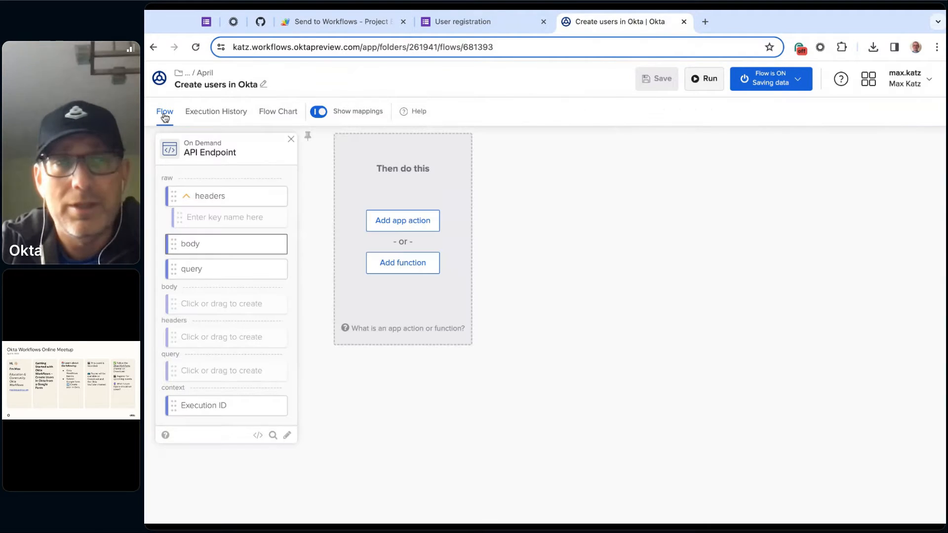
click(212, 115)
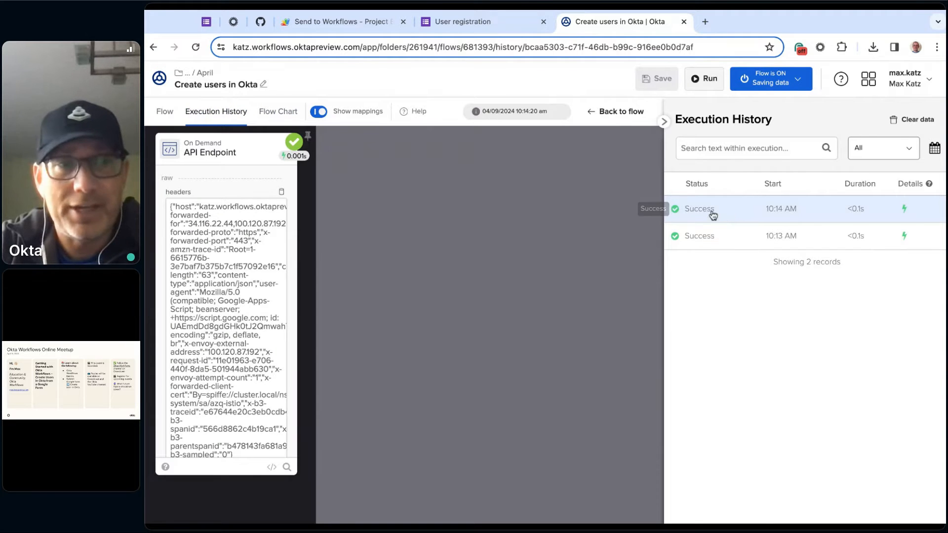
scroll(267, 391, down, 3)
scroll(263, 382, down, 3)
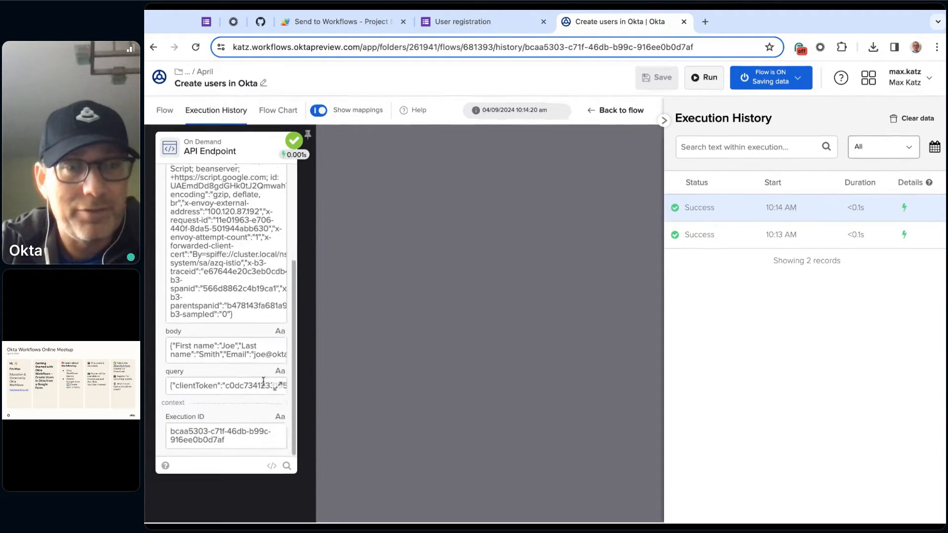
click(280, 352)
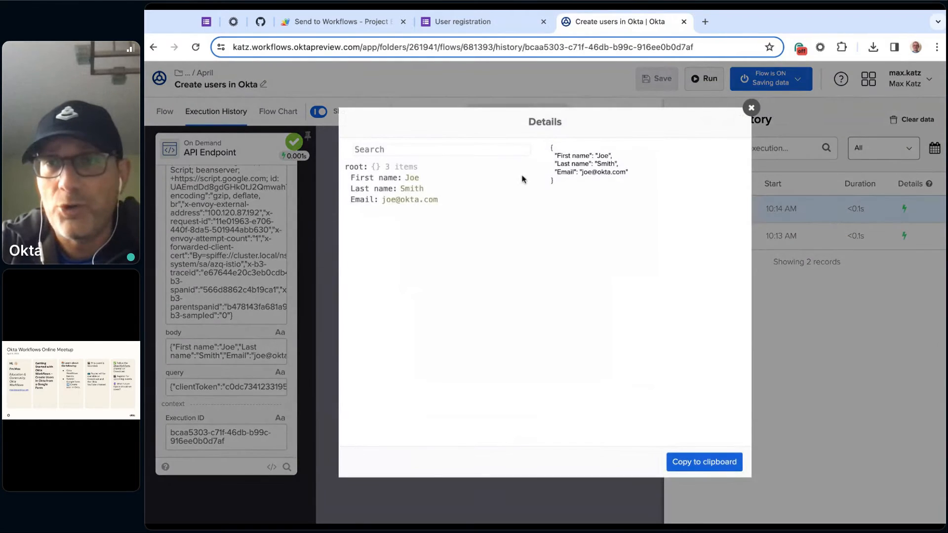
click(752, 108)
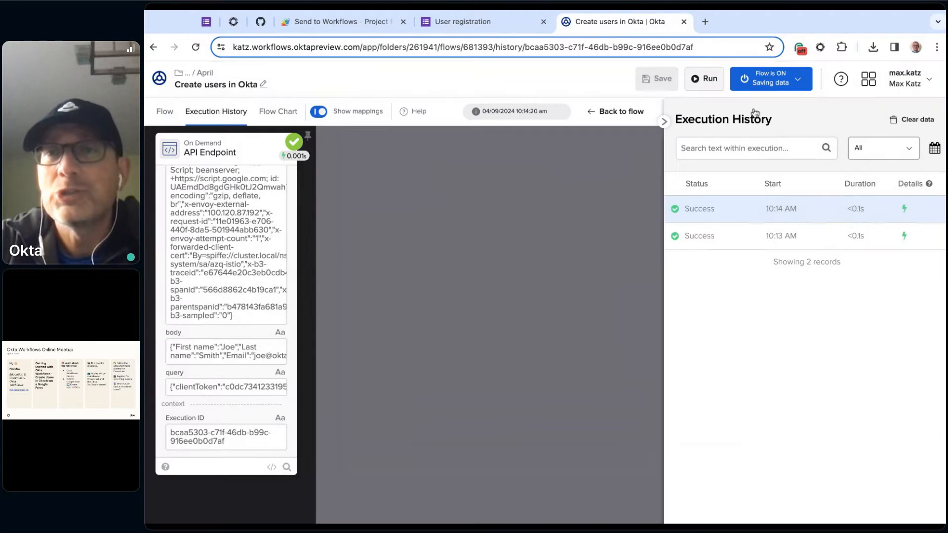
click(798, 80)
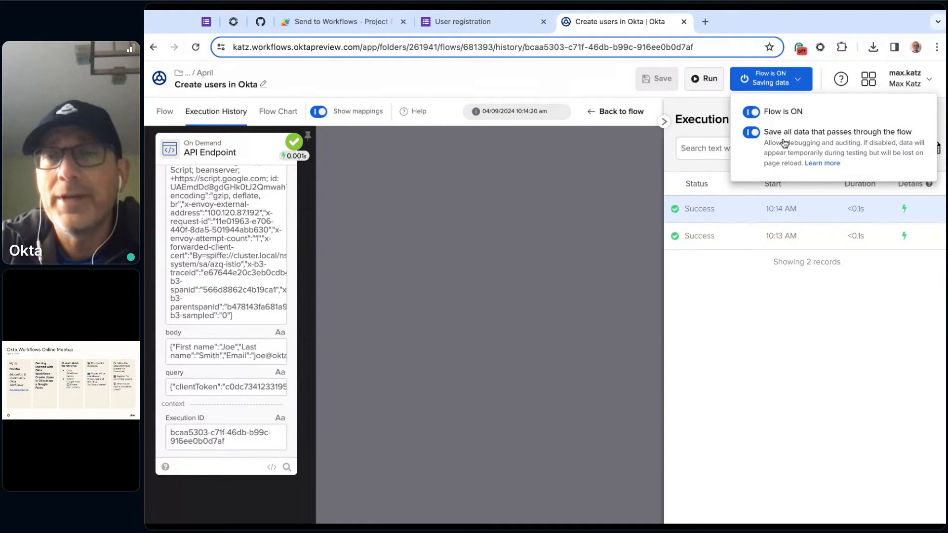
click(670, 163)
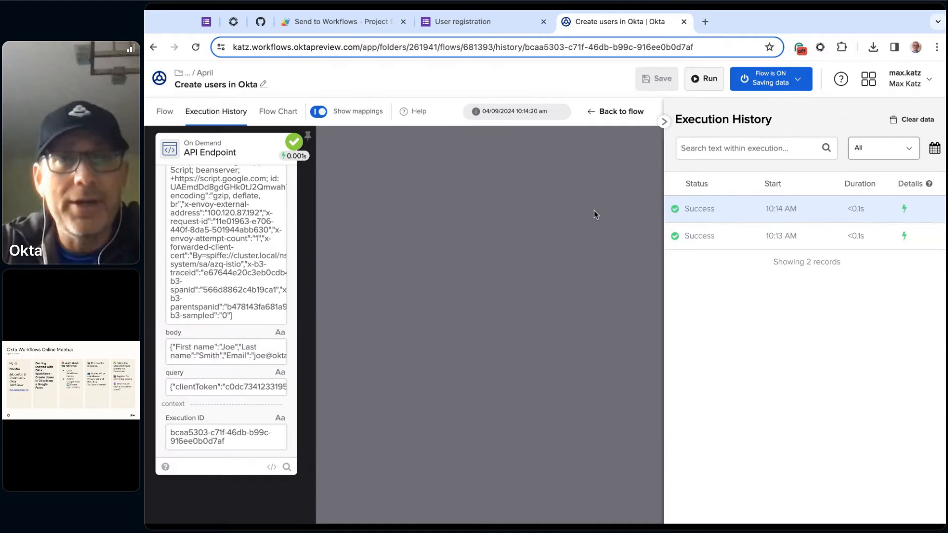
- Review the API Endpoint's body keys again in the latest execution's details and return to the flow editor
click(168, 112)
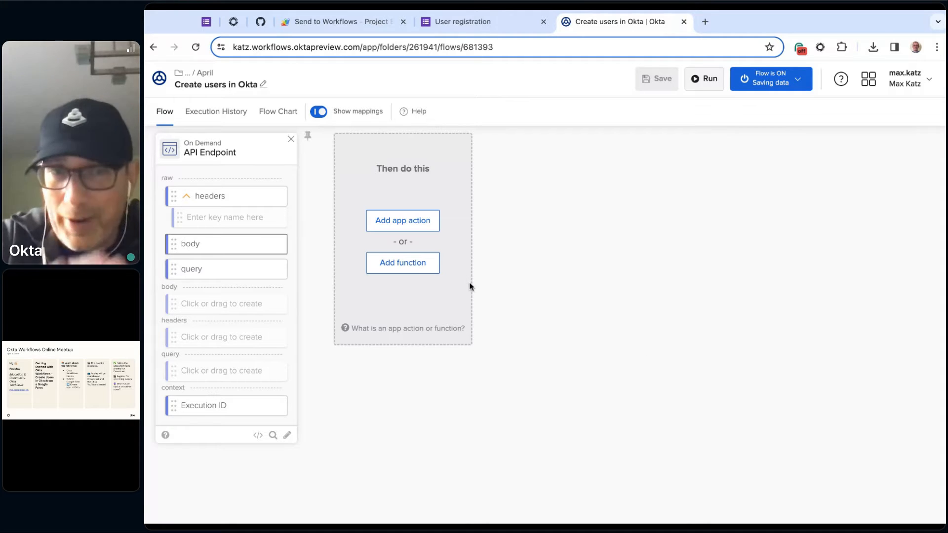
click(226, 121)
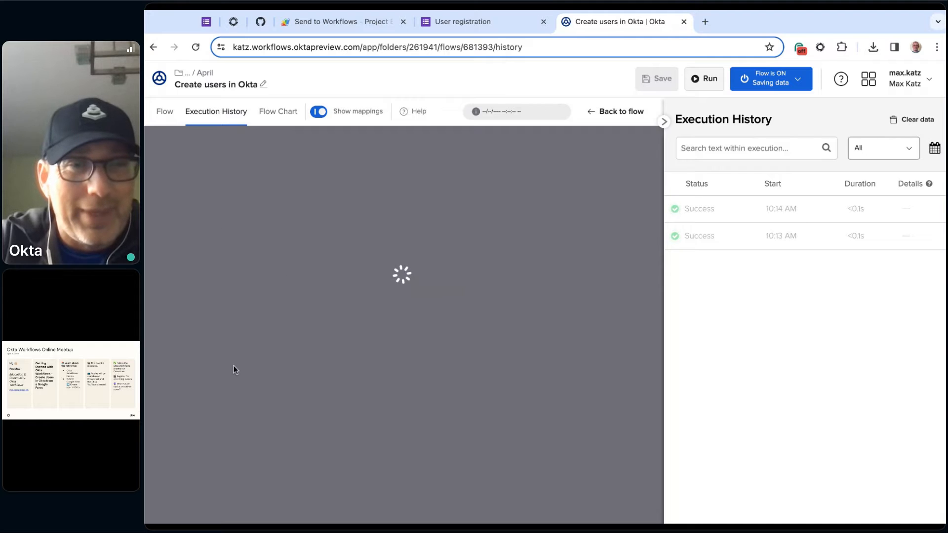
scroll(188, 382, down, 5)
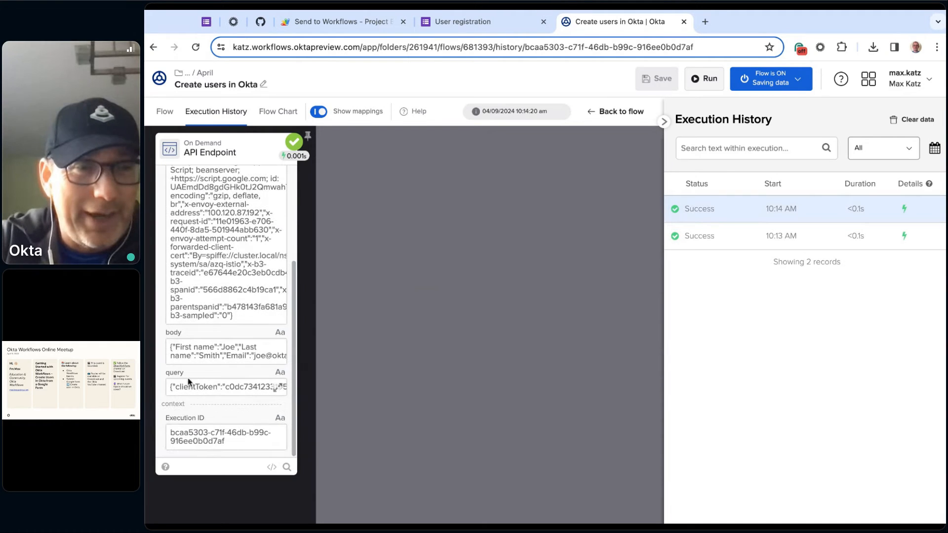
click(276, 351)
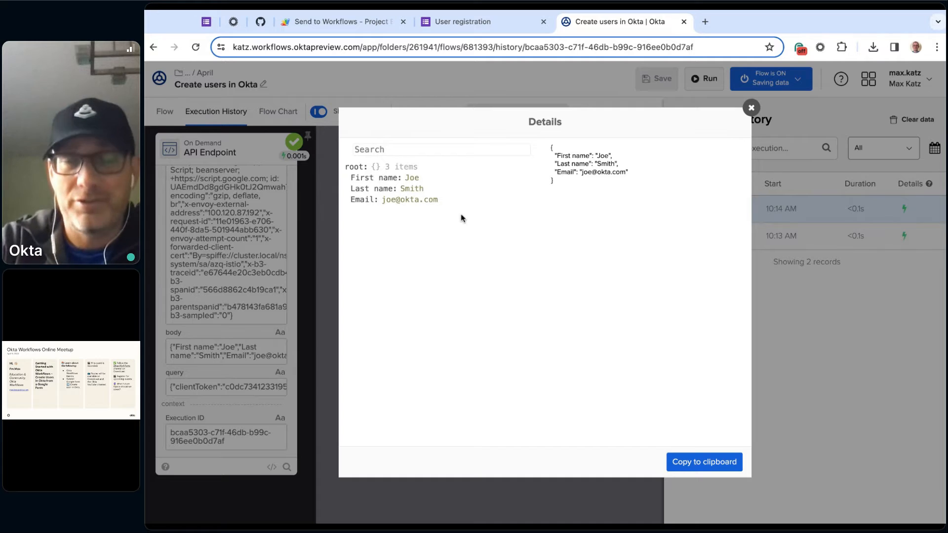
click(752, 108)
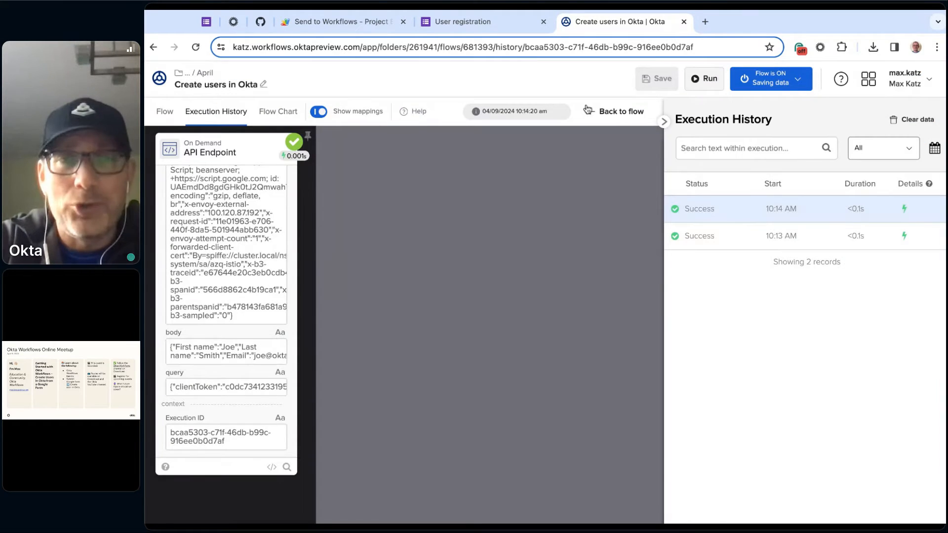
click(587, 109)
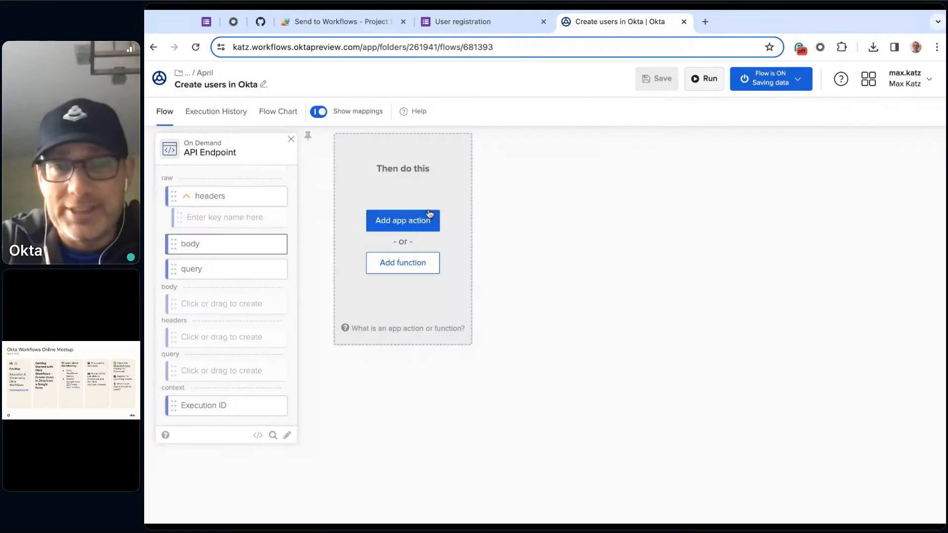
- Add the Object Get Multiple function after the API Endpoint card
click(402, 263)
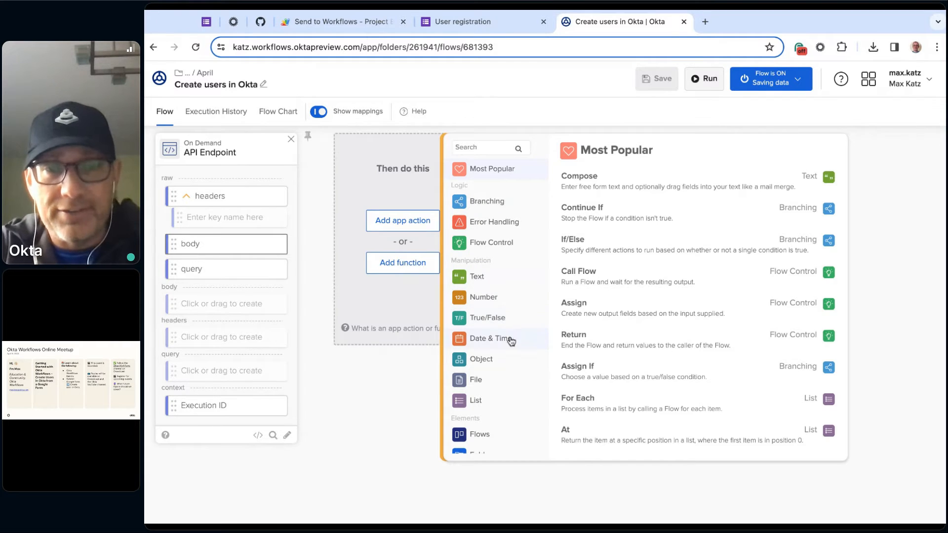
scroll(488, 410, down, 3)
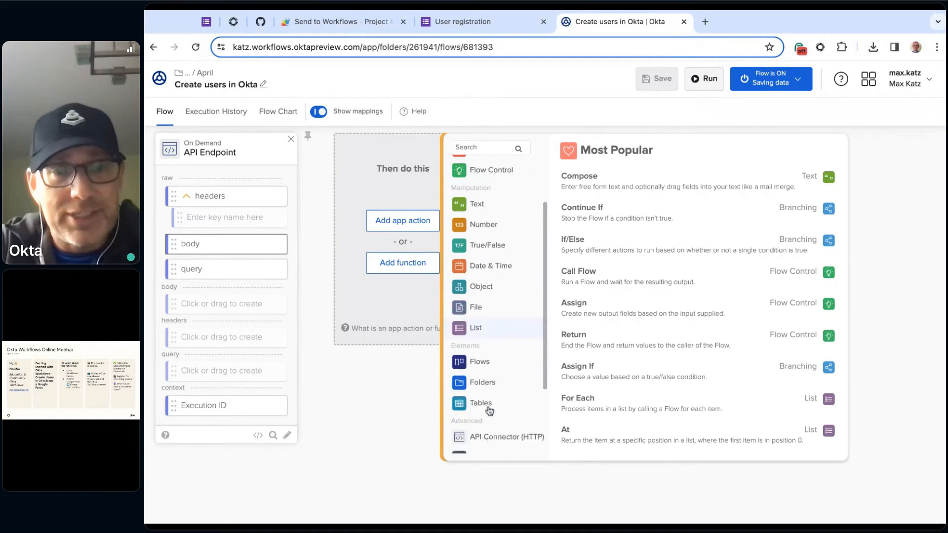
scroll(492, 413, down, 2)
scroll(508, 430, up, 6)
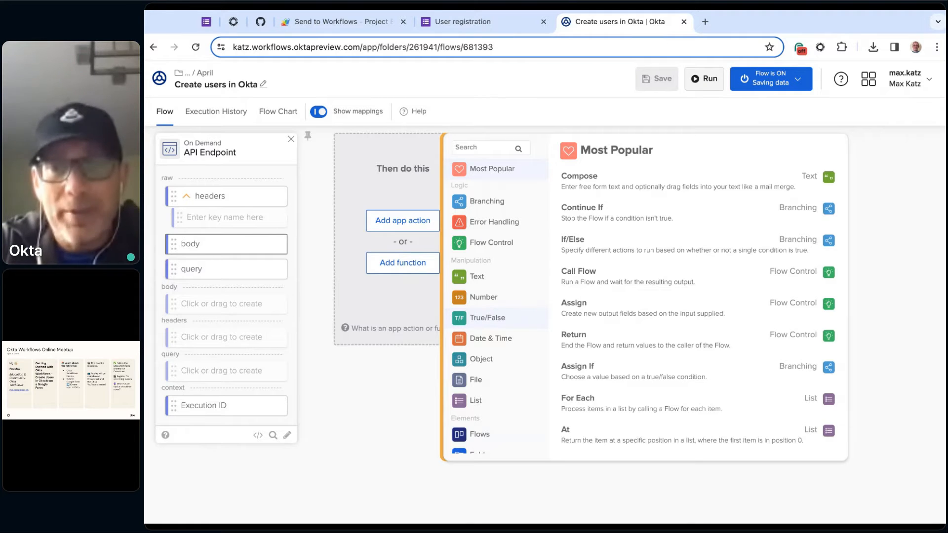
scroll(490, 316, down, 1)
click(490, 306)
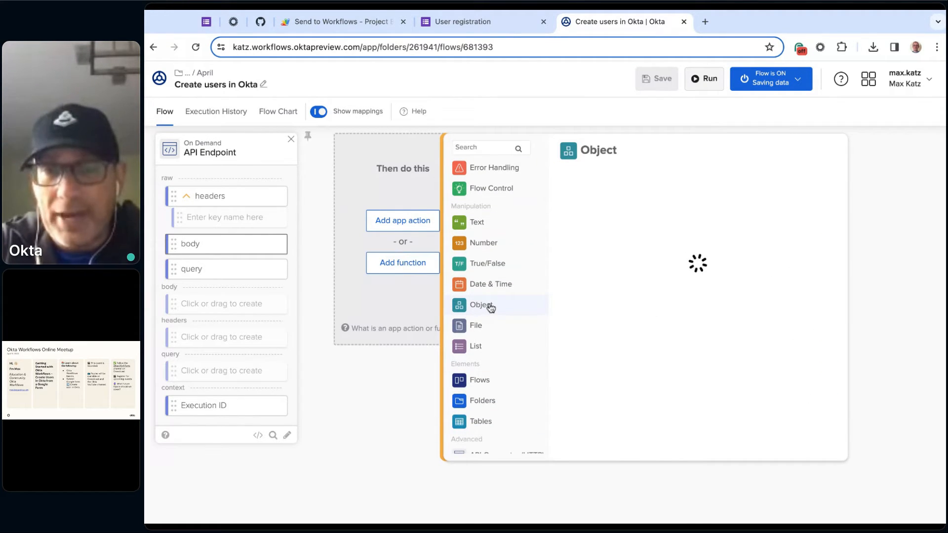
scroll(647, 302, down, 2)
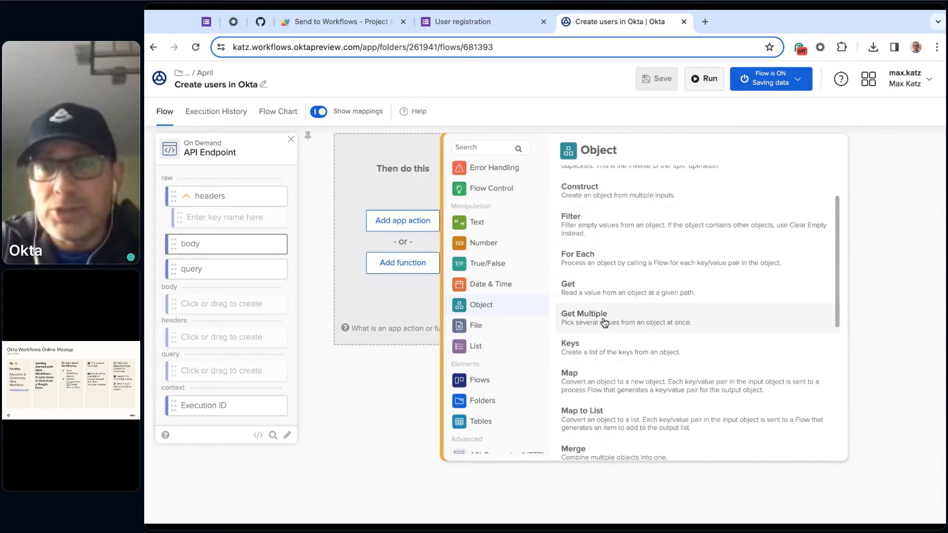
click(623, 322)
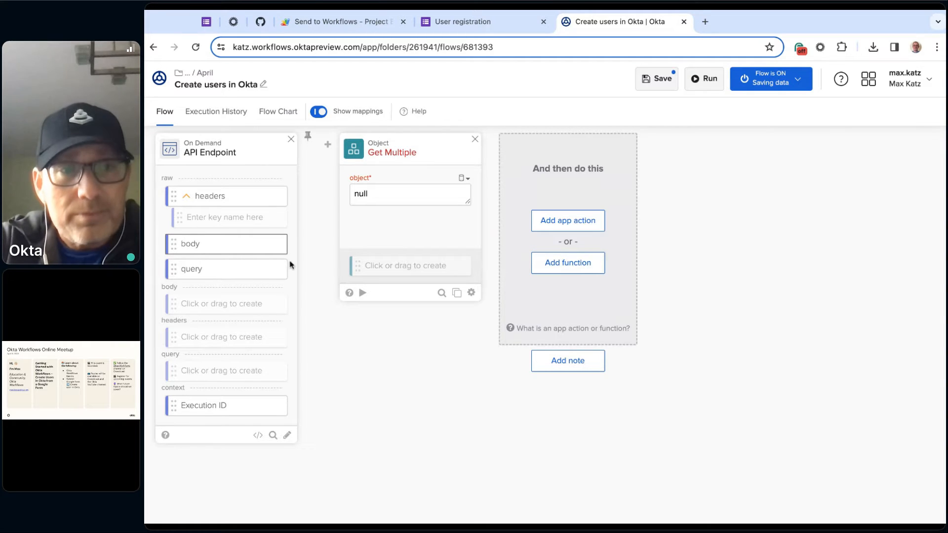
- Check the exact key names in the API Endpoint's body details in the execution history
click(207, 110)
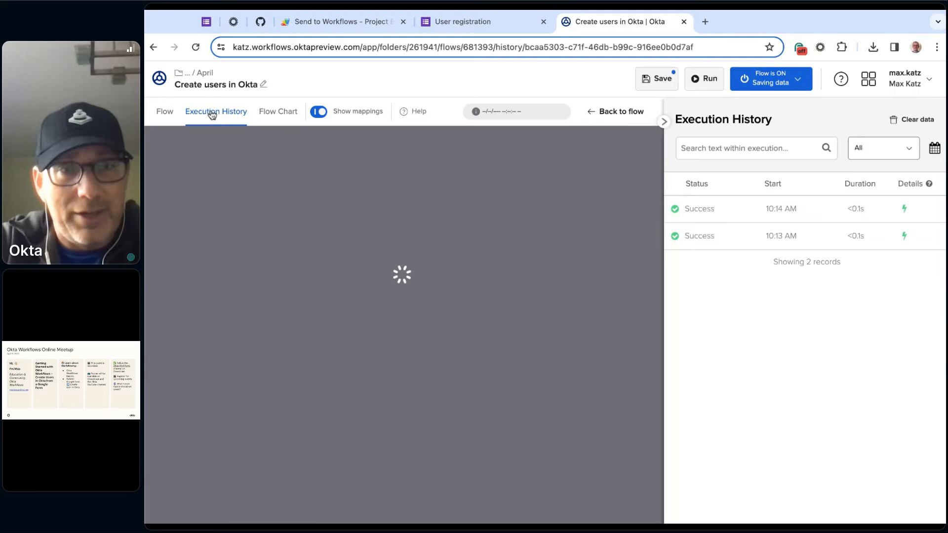
scroll(223, 296, down, 5)
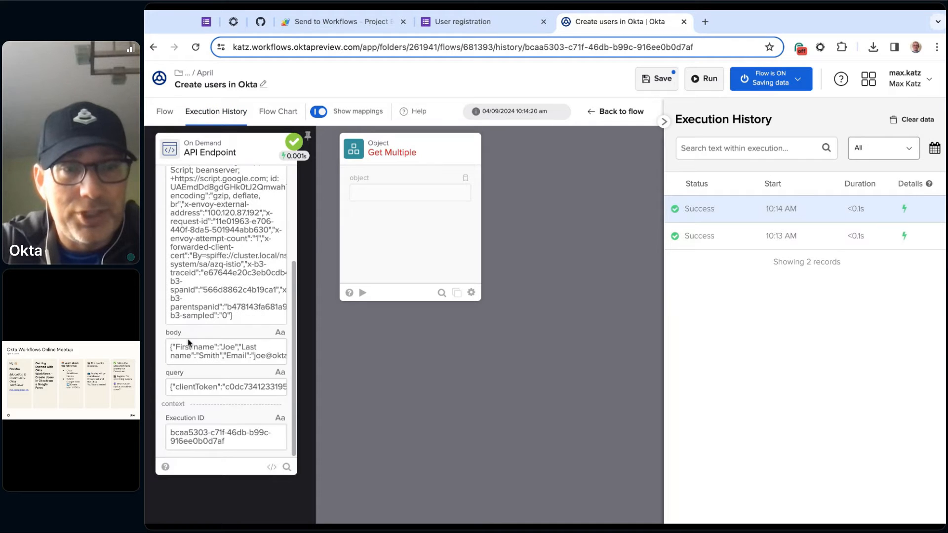
click(278, 348)
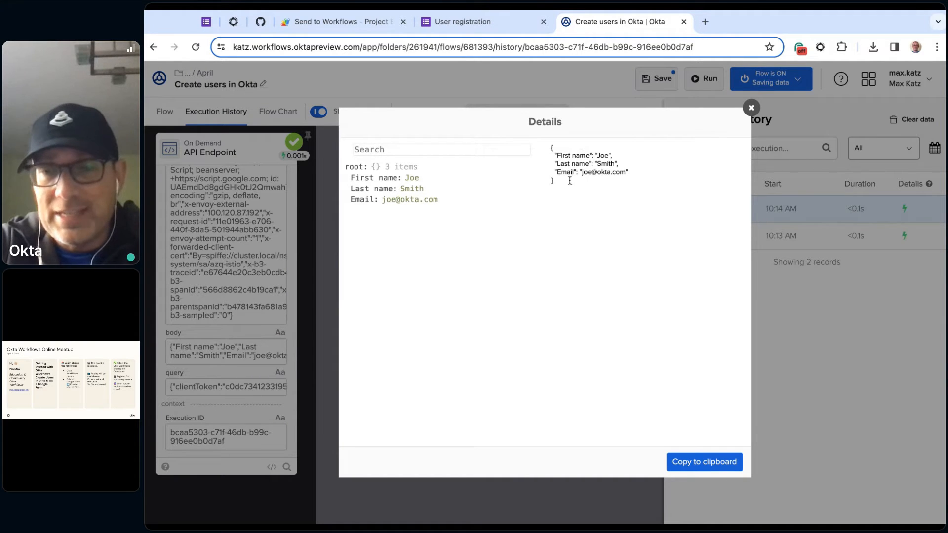
click(751, 107)
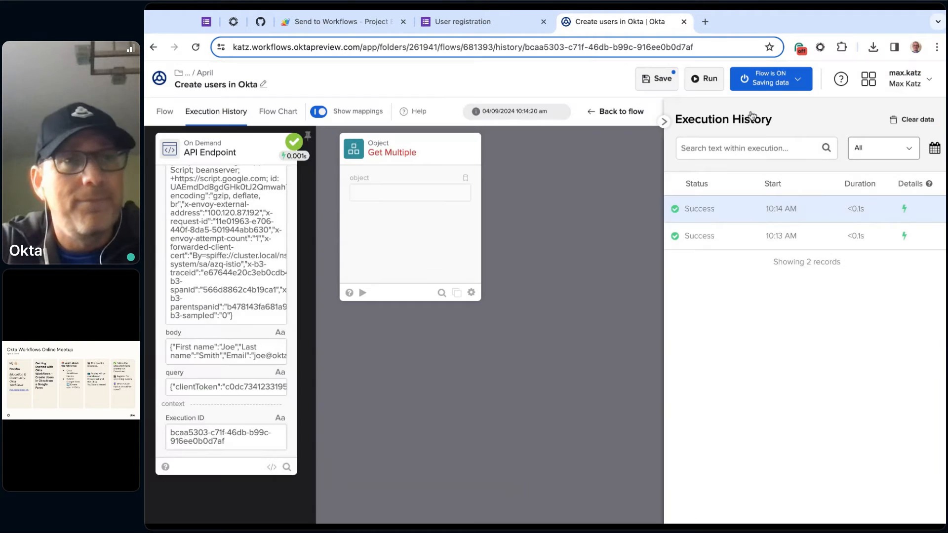
- Return to the flow editor and map the API Endpoint's raw body output to Get Multiple's object input
click(166, 113)
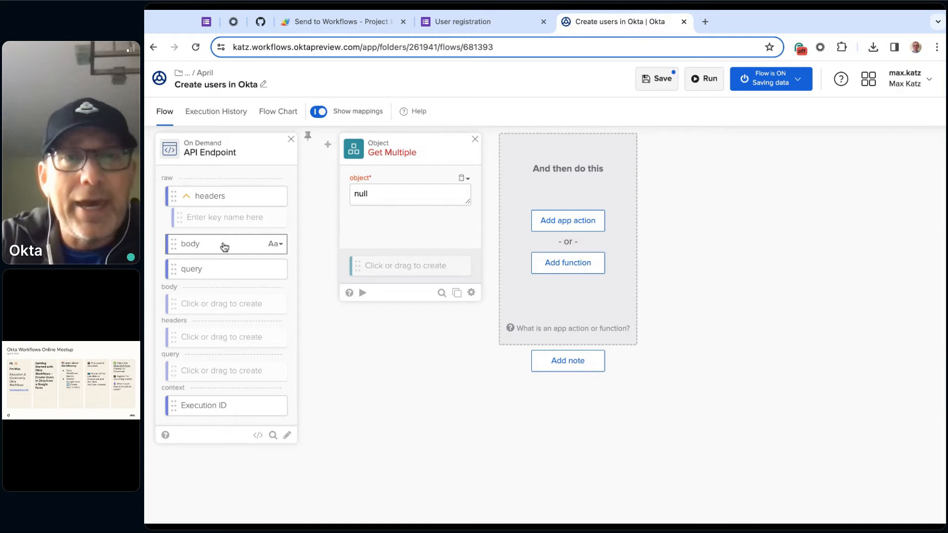
drag(224, 247, 410, 194)
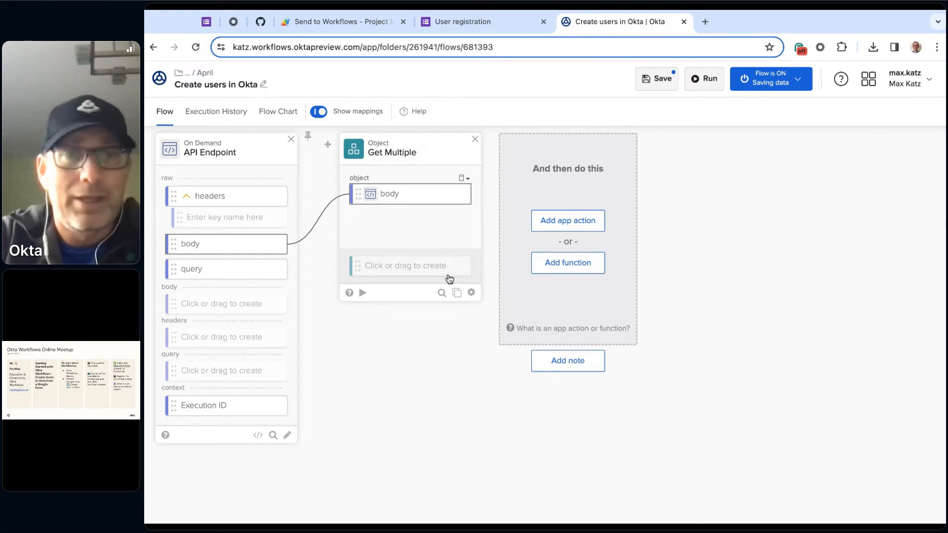
click(450, 195)
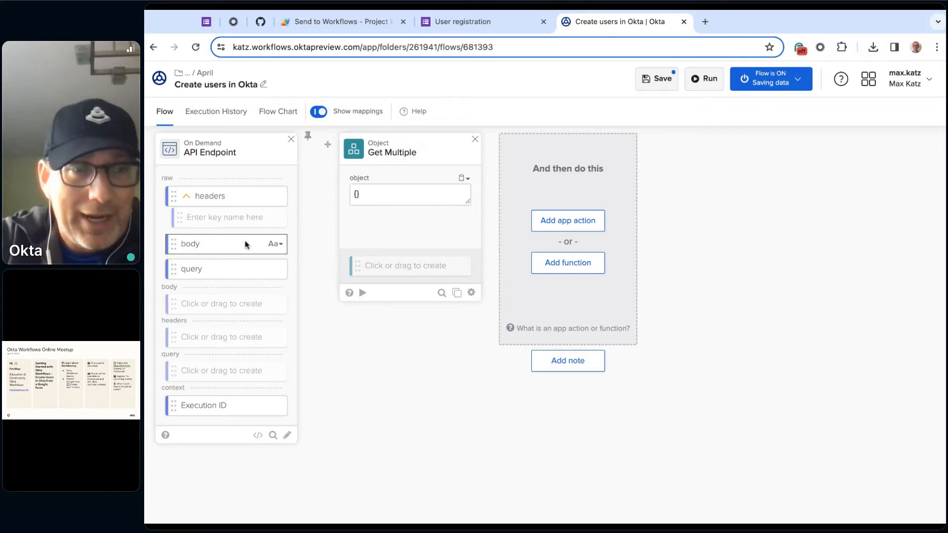
drag(216, 245, 217, 245)
click(218, 248)
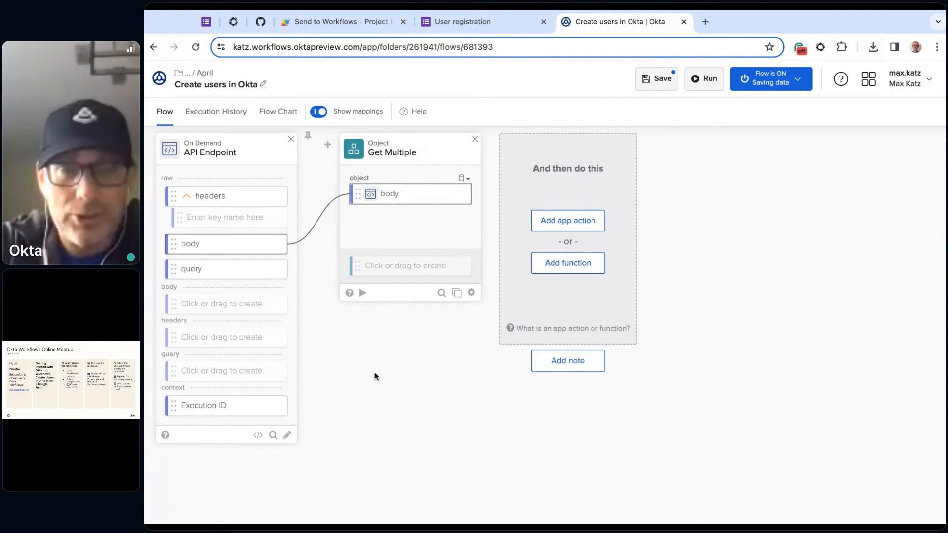
- Create the outputs First name, Last name and Email1 on the Get Multiple card
click(392, 267)
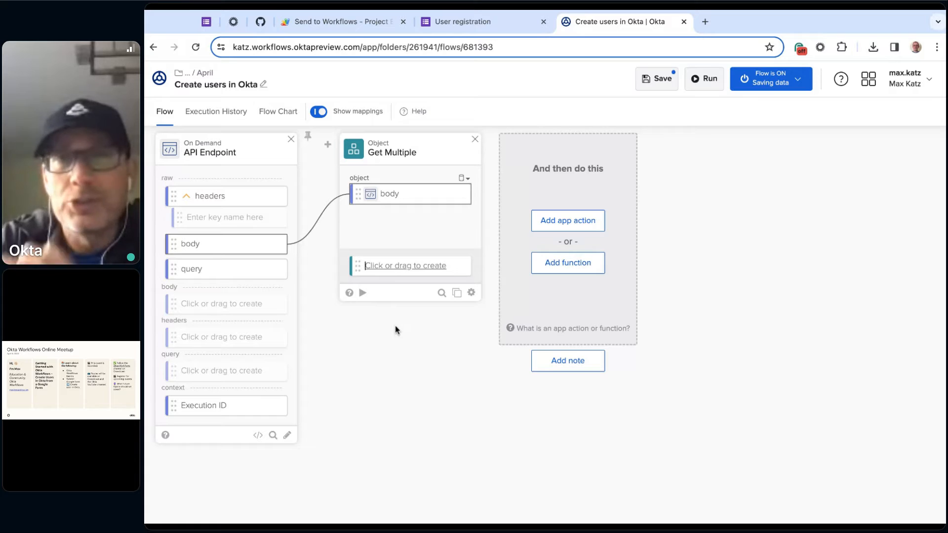
text(F)
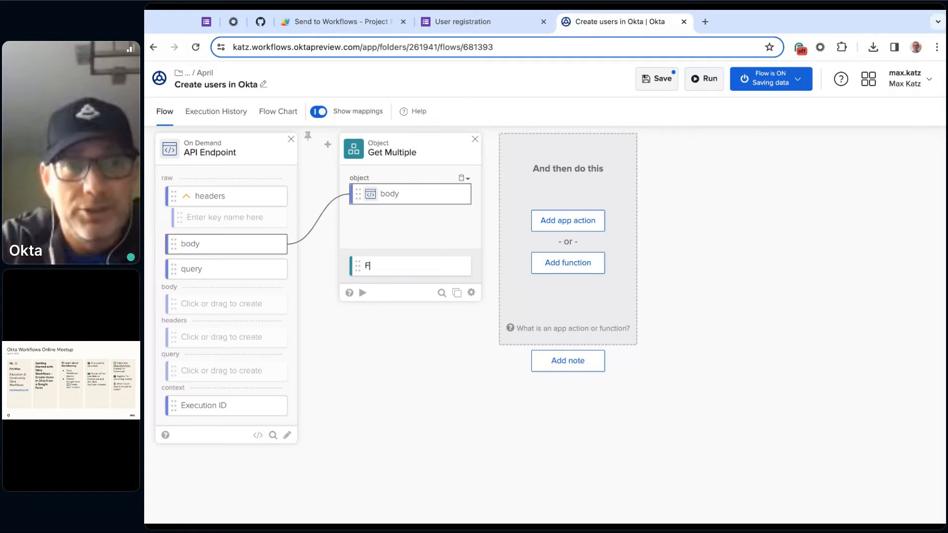
text(irst name)
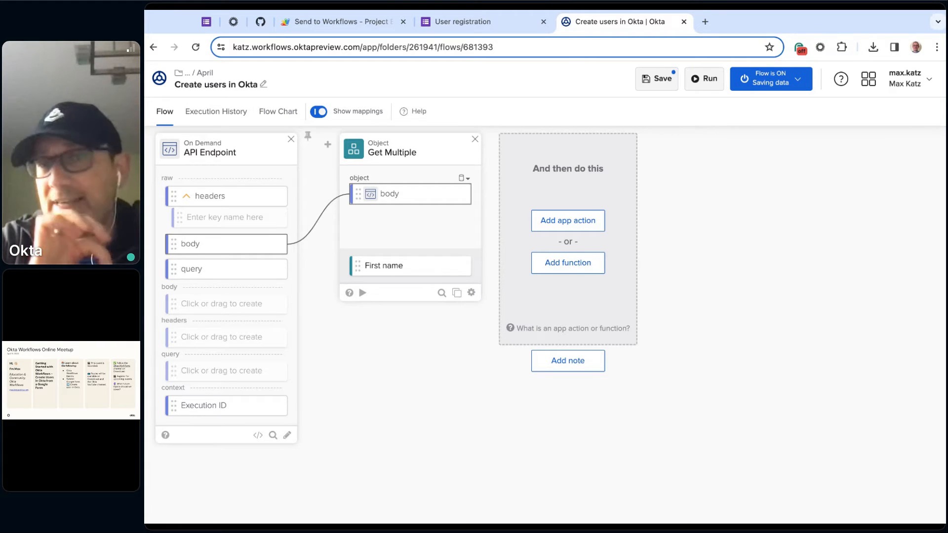
key(Return)
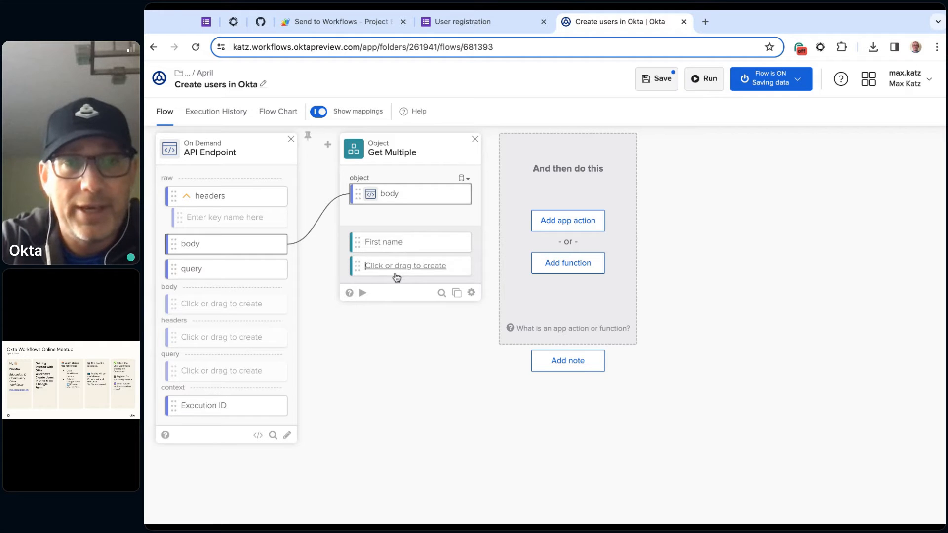
text(Last name)
click(386, 322)
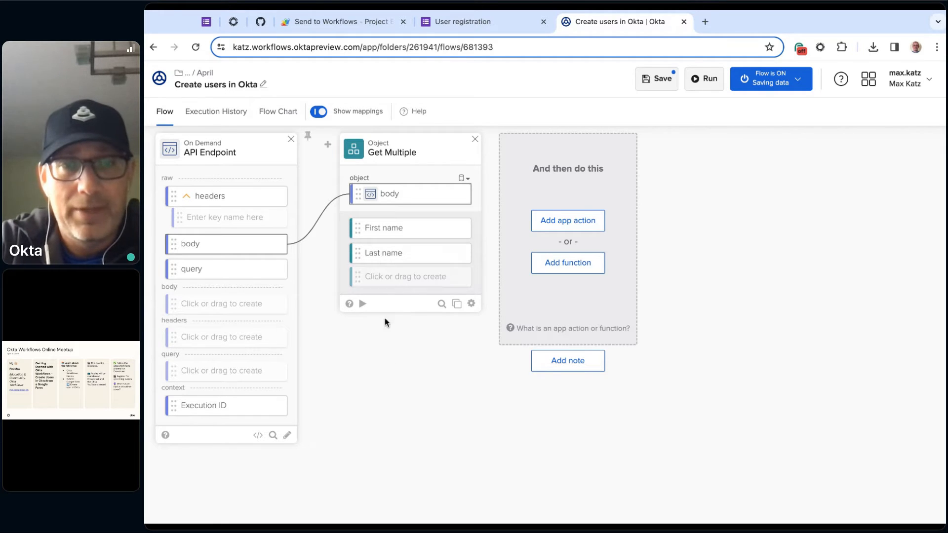
click(403, 279)
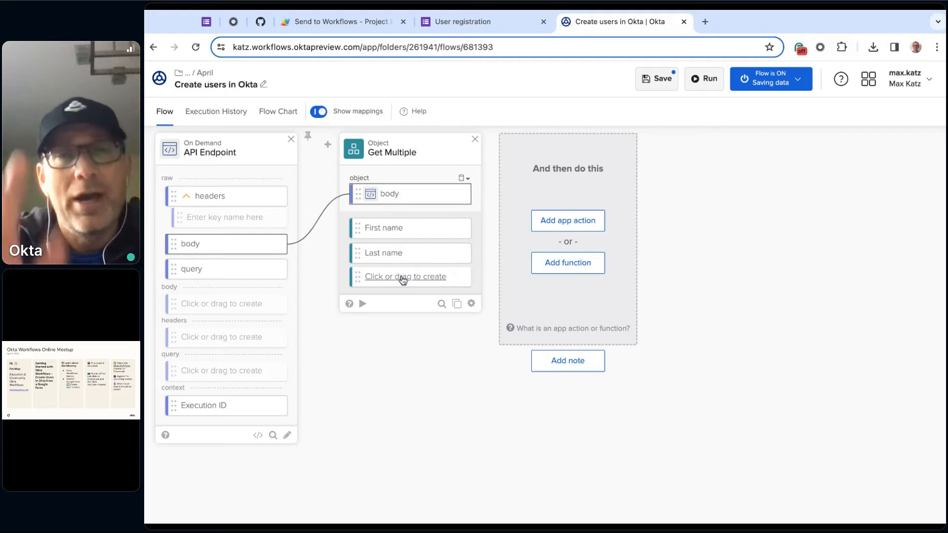
click(403, 279)
text(Email1)
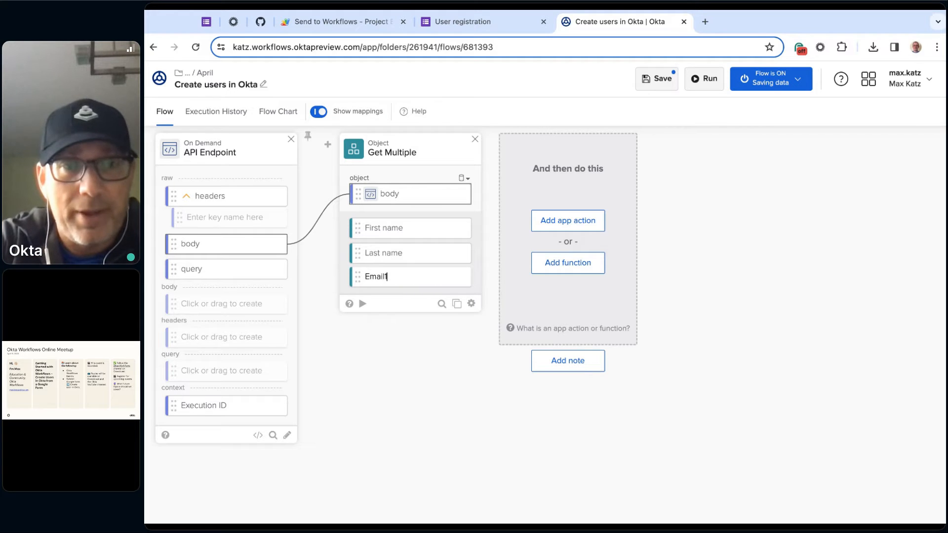
key(Return)
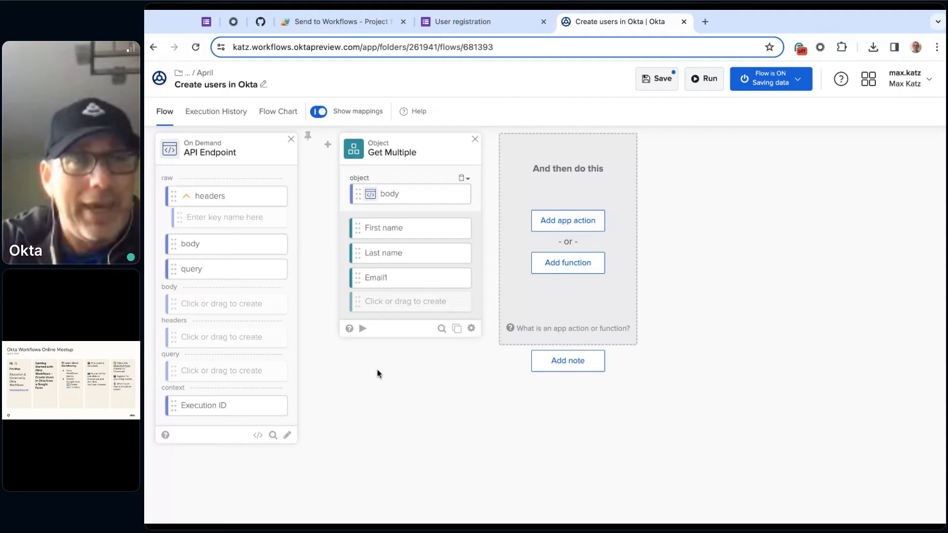
- Copy the API Endpoint's body JSON from the latest run in the execution history and return to the flow editor
click(214, 113)
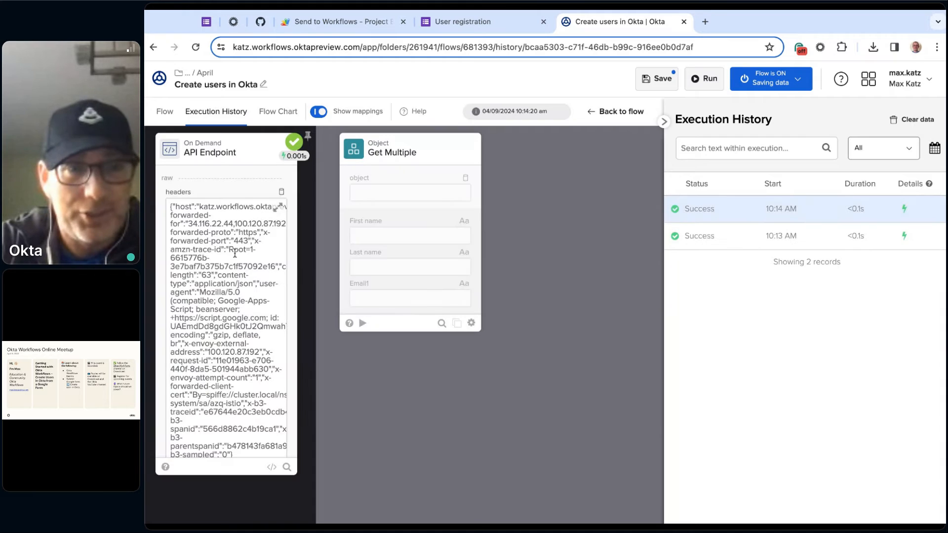
scroll(246, 345, down, 5)
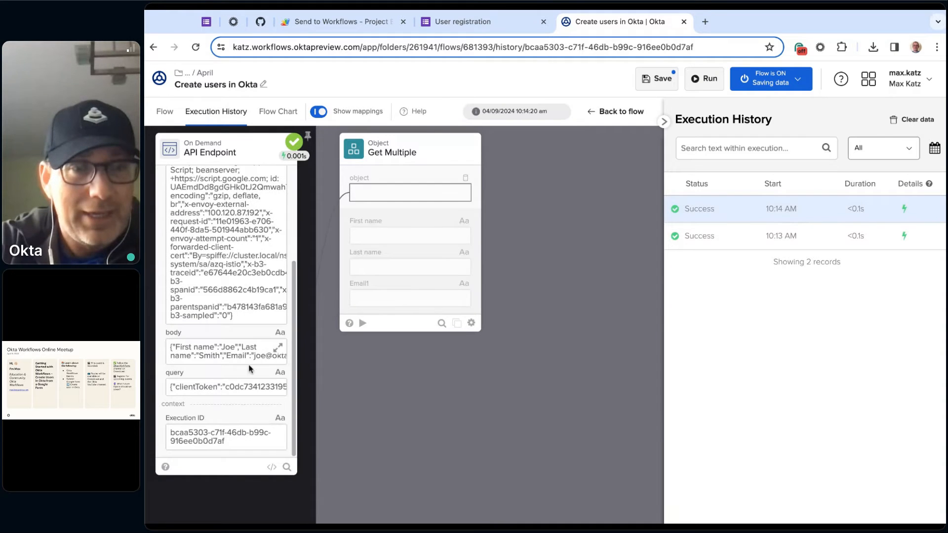
click(281, 352)
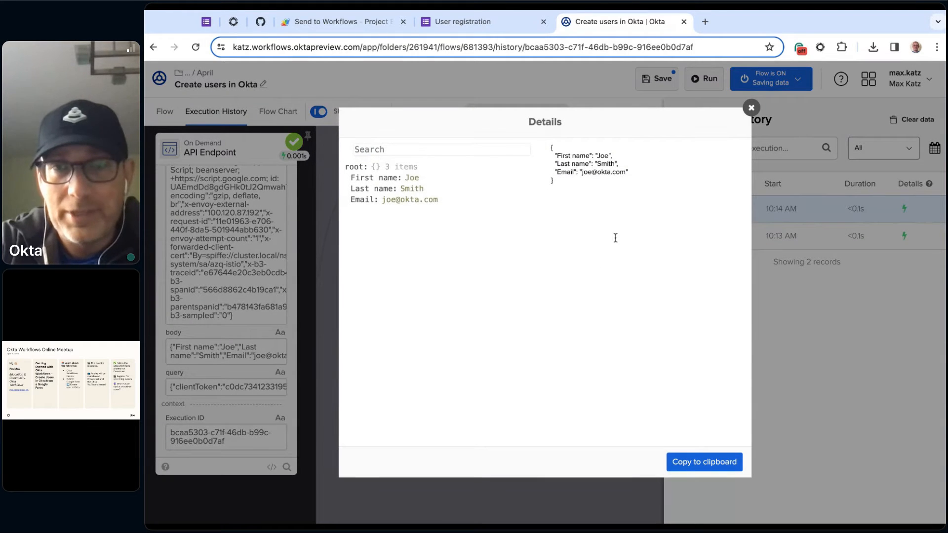
click(716, 468)
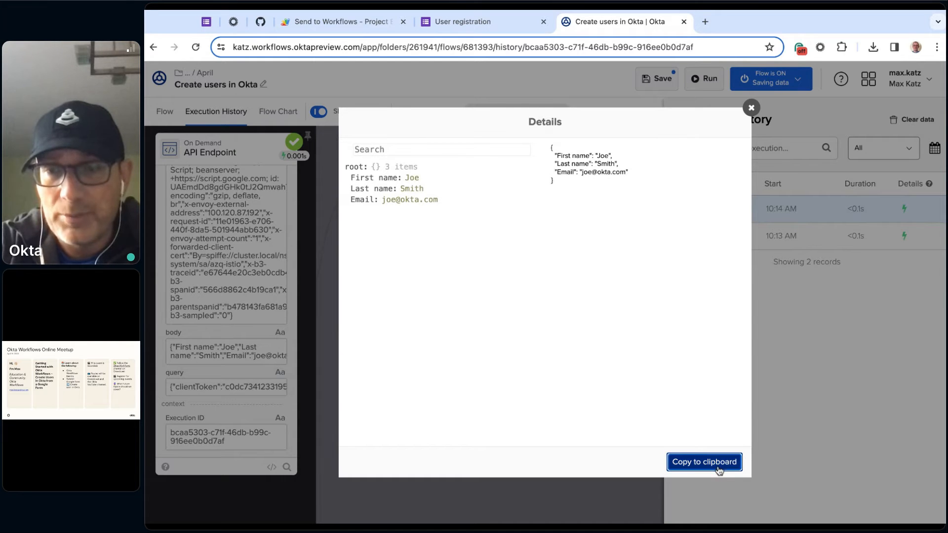
click(752, 108)
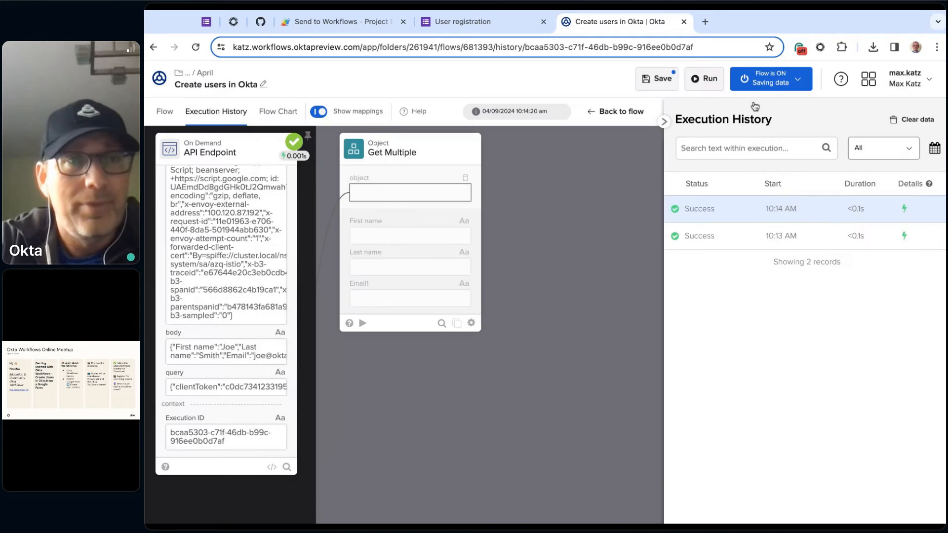
click(167, 111)
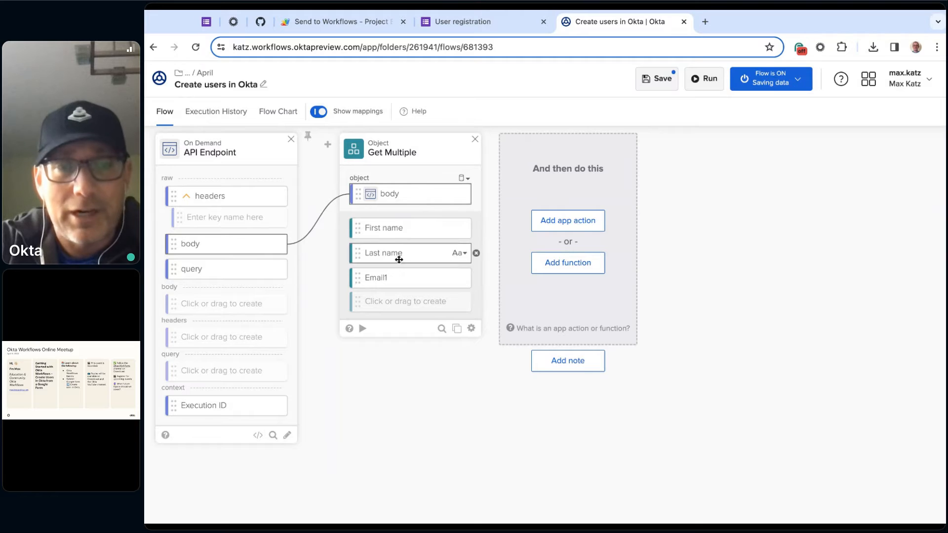
- Test the Get Multiple card using the copied body JSON as its object input, then close the test
click(363, 329)
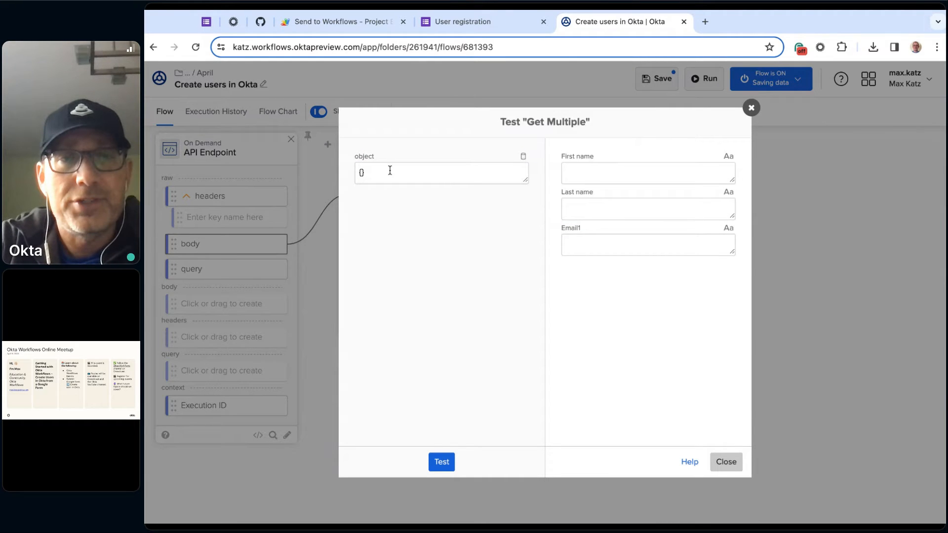
key(ctrl+v)
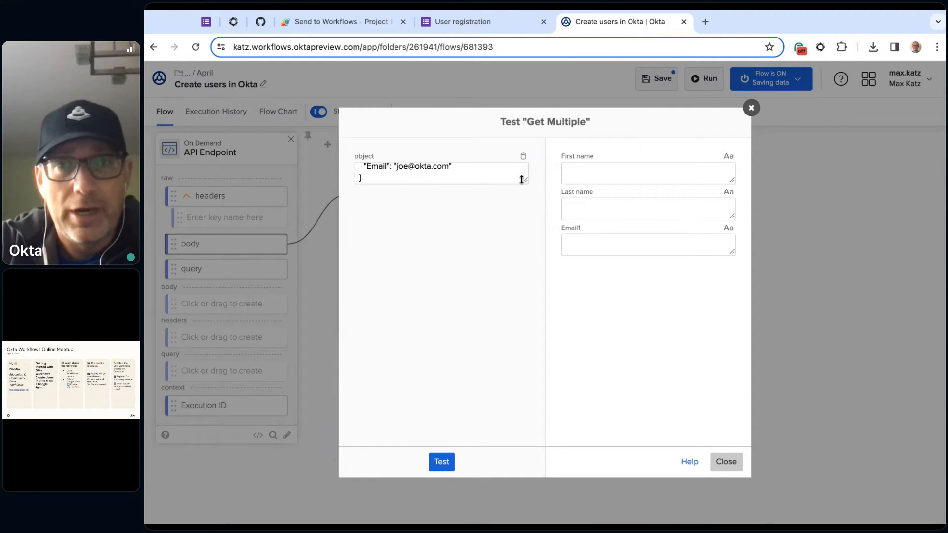
drag(525, 178, 526, 267)
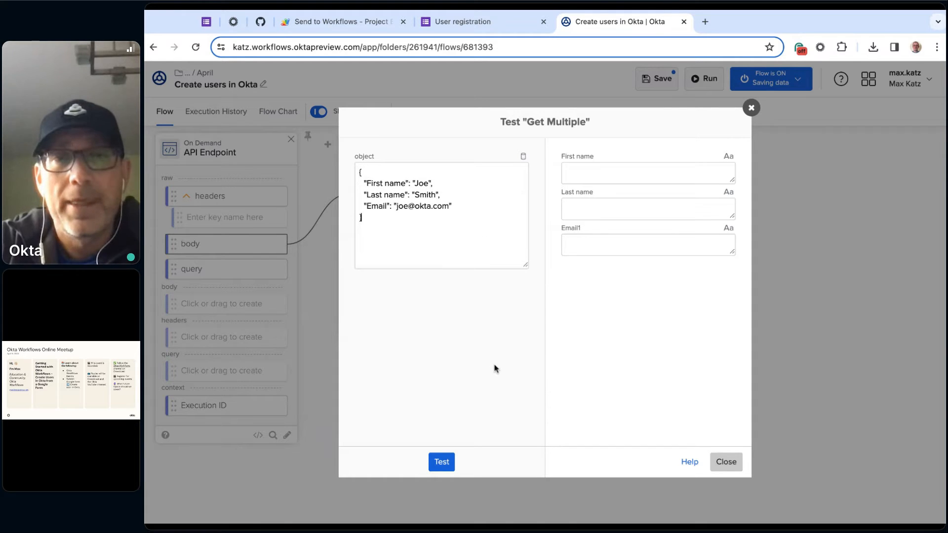
click(442, 463)
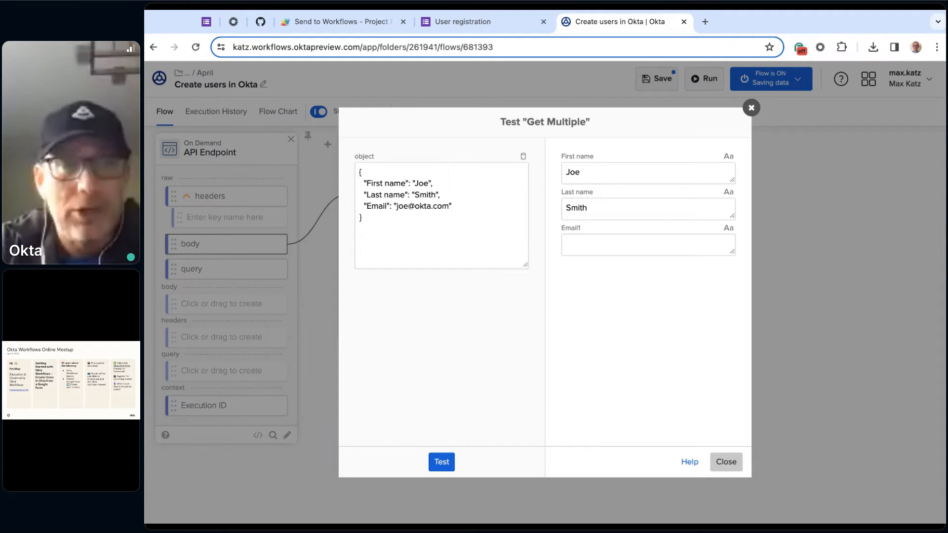
key(Escape)
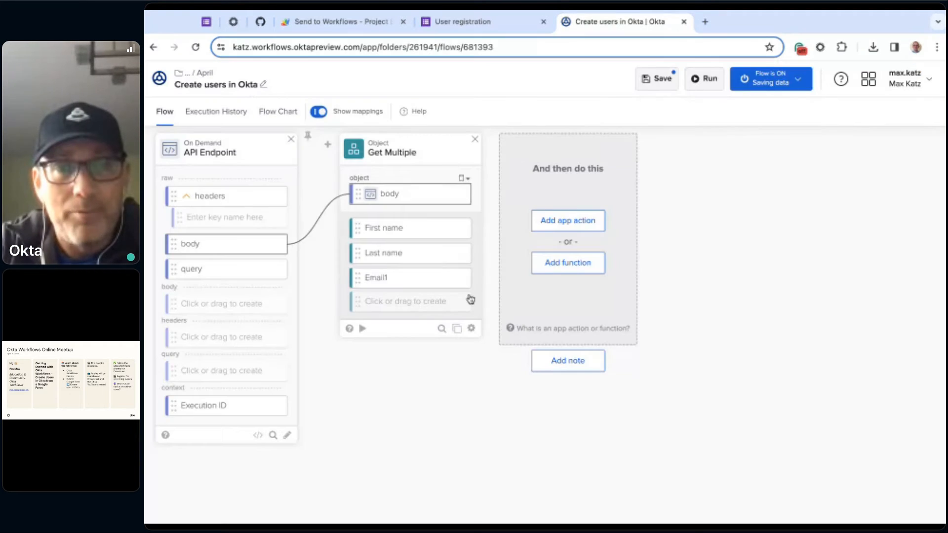
- Rename the Email1 output on the Get Multiple card to Email
mouse_move(463, 285)
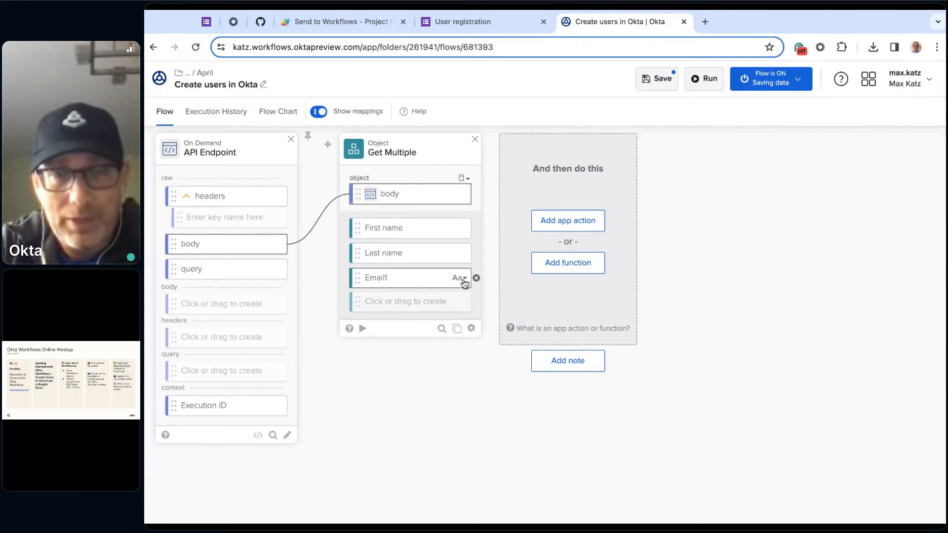
click(465, 280)
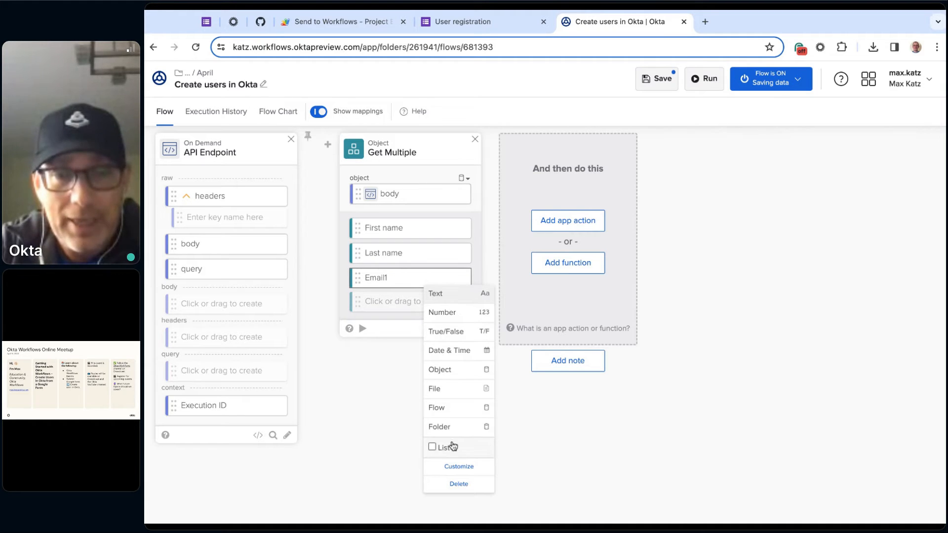
click(469, 467)
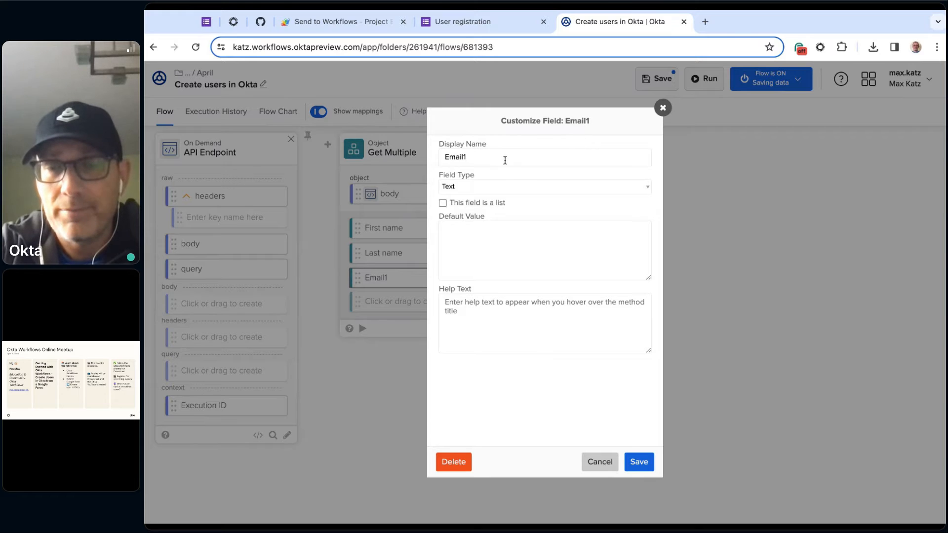
key(BackSpace)
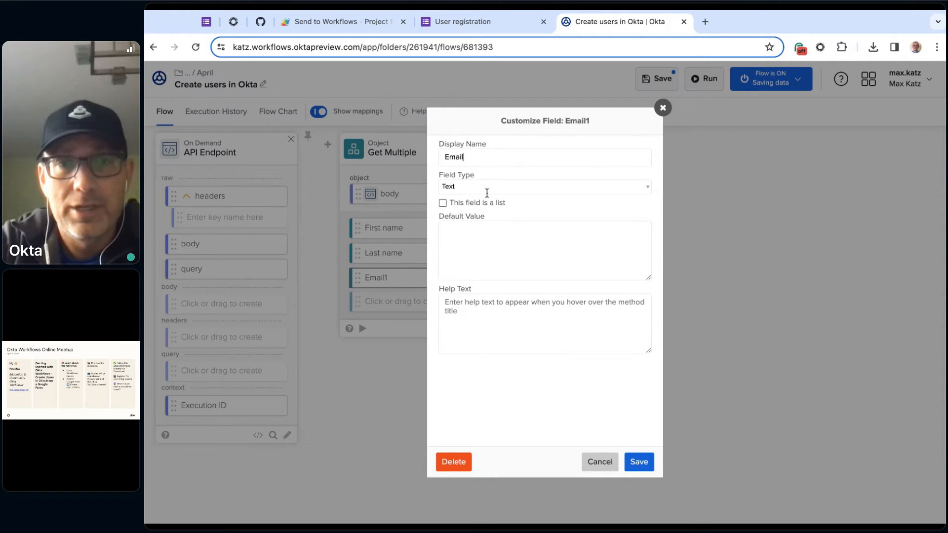
click(640, 461)
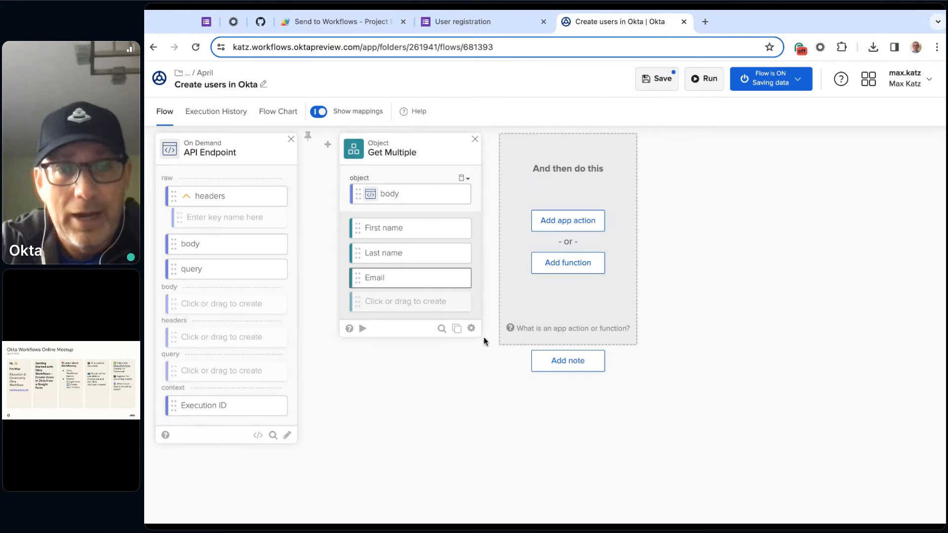
mouse_move(472, 332)
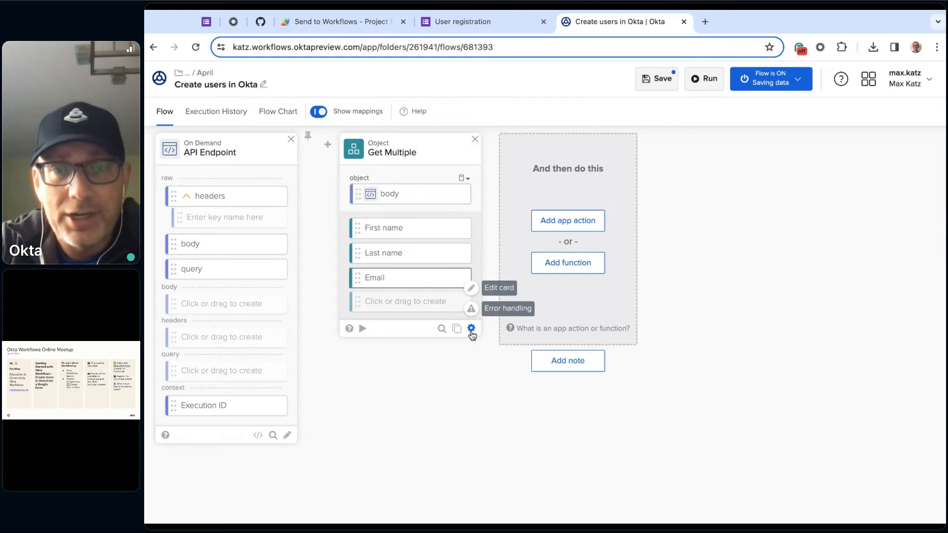
click(504, 290)
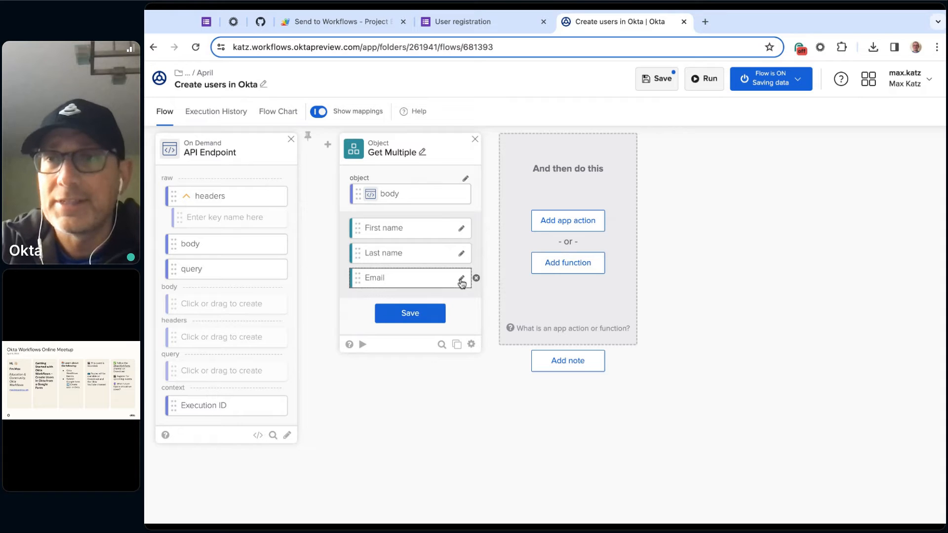
click(415, 315)
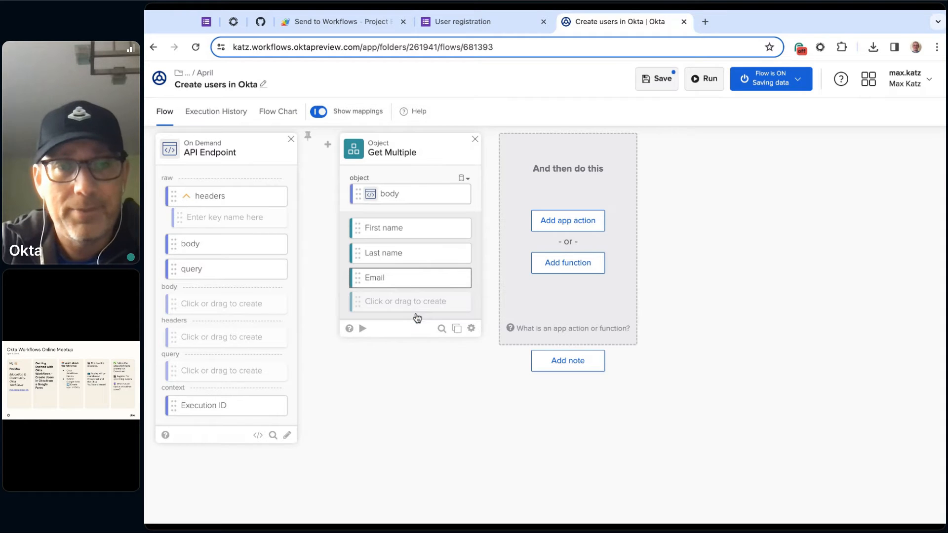
- Retest the Get Multiple card with the copied body JSON as its object input and save the flow
click(363, 329)
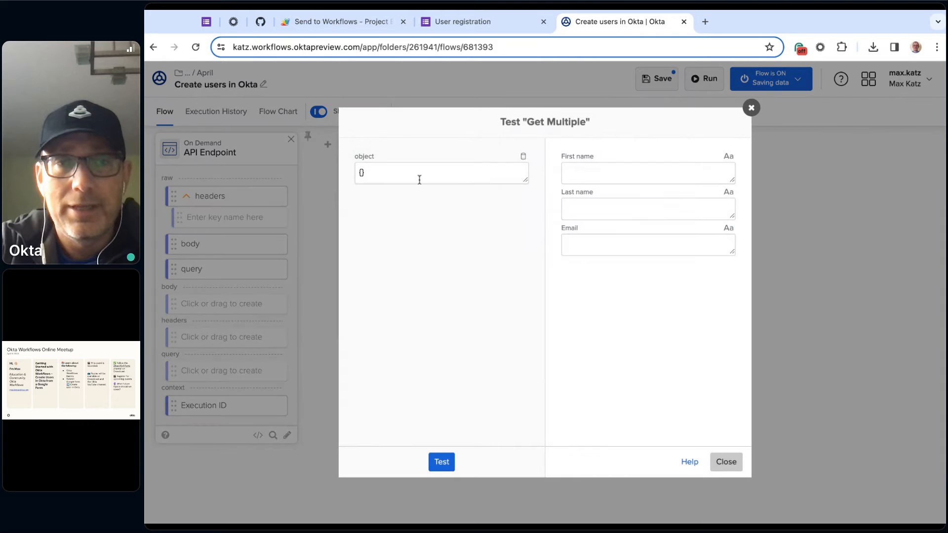
click(419, 180)
key(ctrl+a)
key(ctrl+v)
click(441, 462)
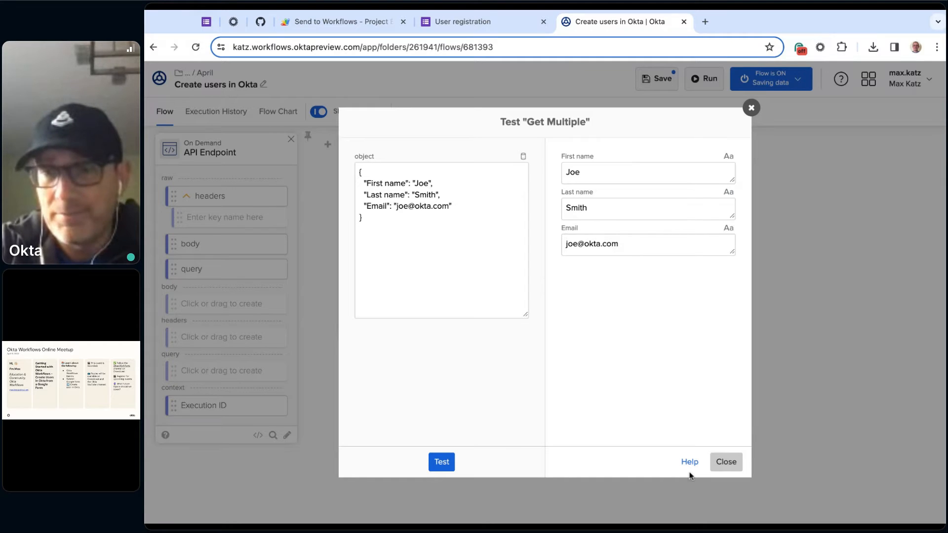
click(726, 462)
click(663, 79)
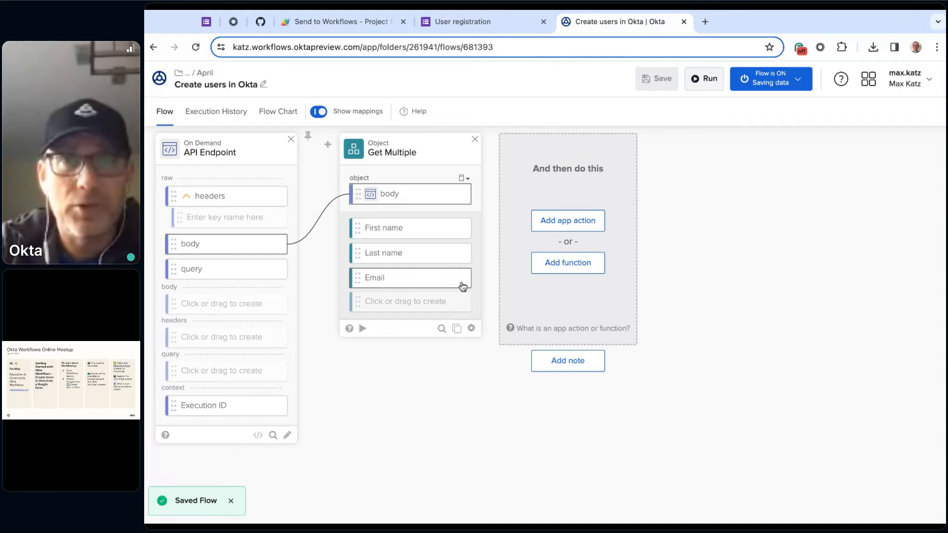
- Start another response in the User registration Google Form and enter the new user's first and last name
click(501, 23)
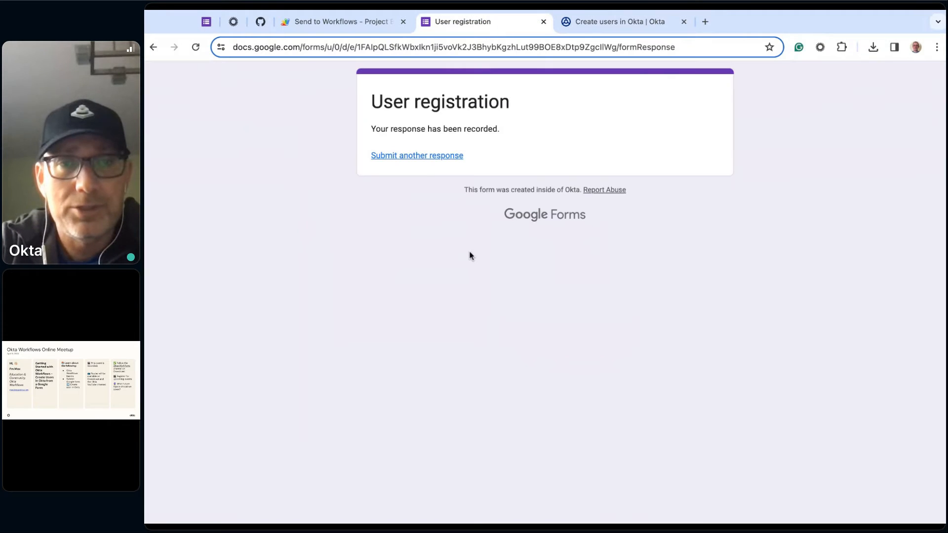
click(434, 156)
click(422, 265)
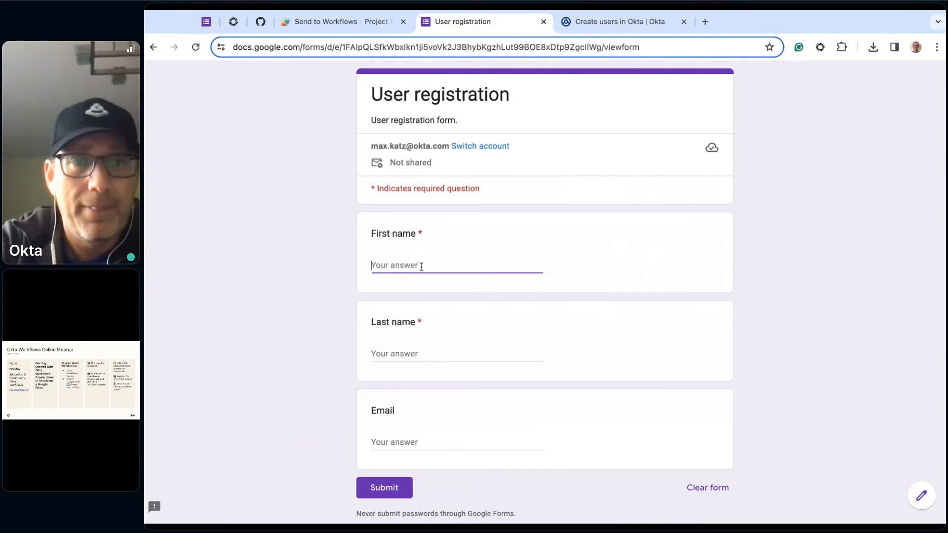
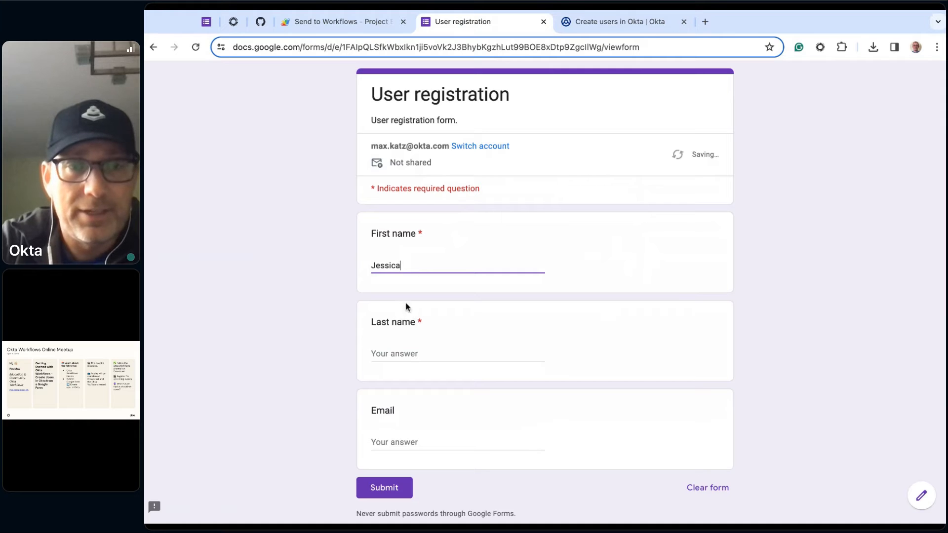
click(406, 353)
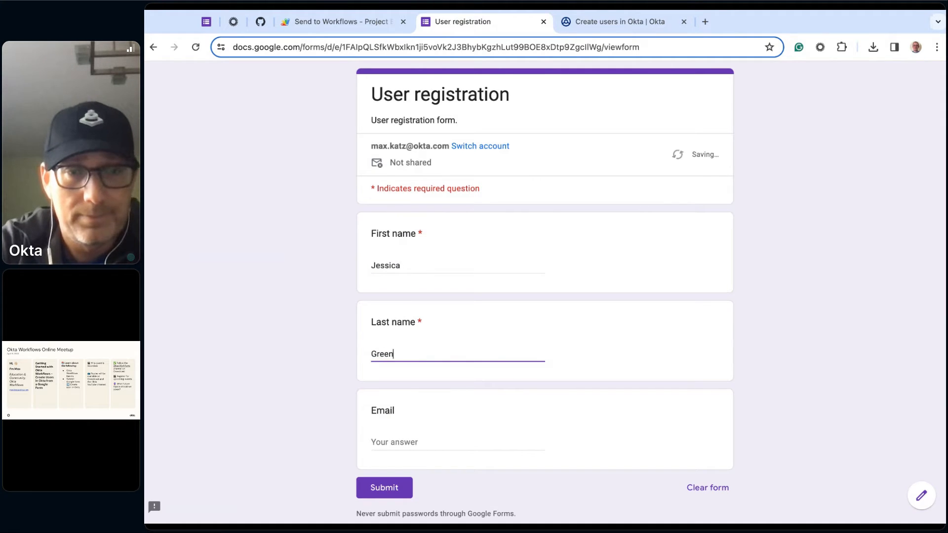
- Enter the new user's email address in the User registration form and submit the response
click(413, 444)
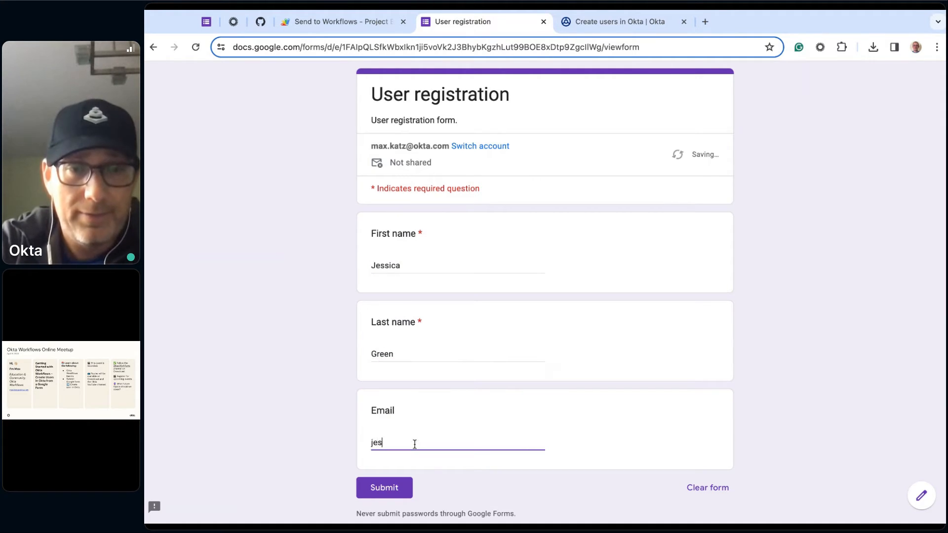
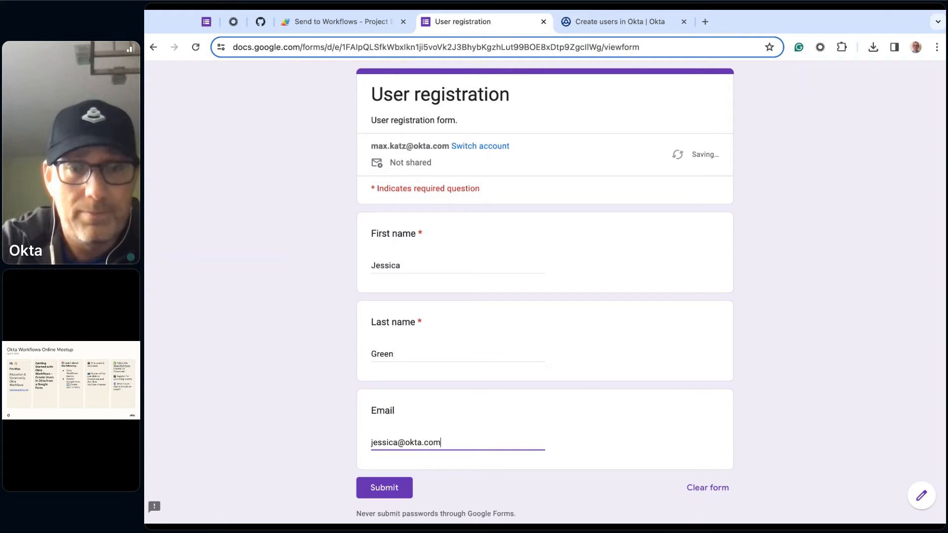
click(461, 485)
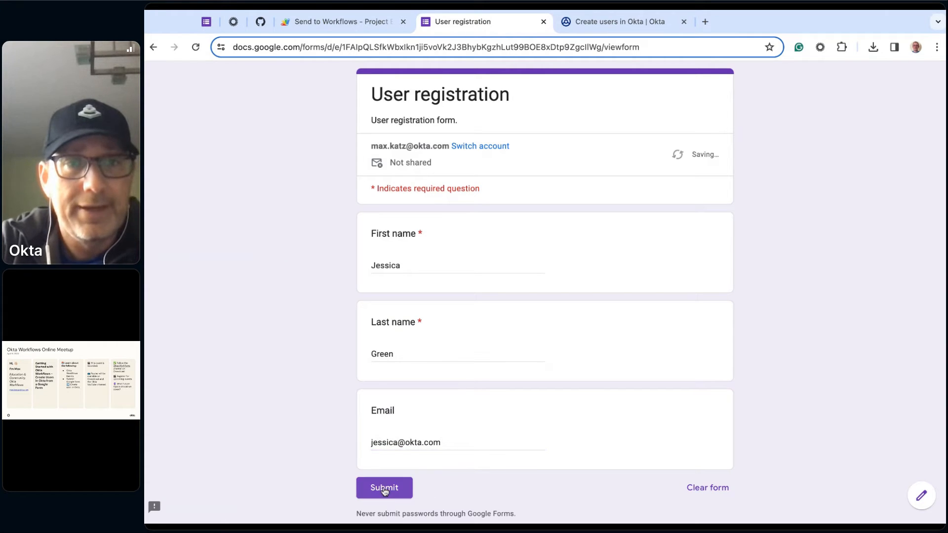
click(648, 20)
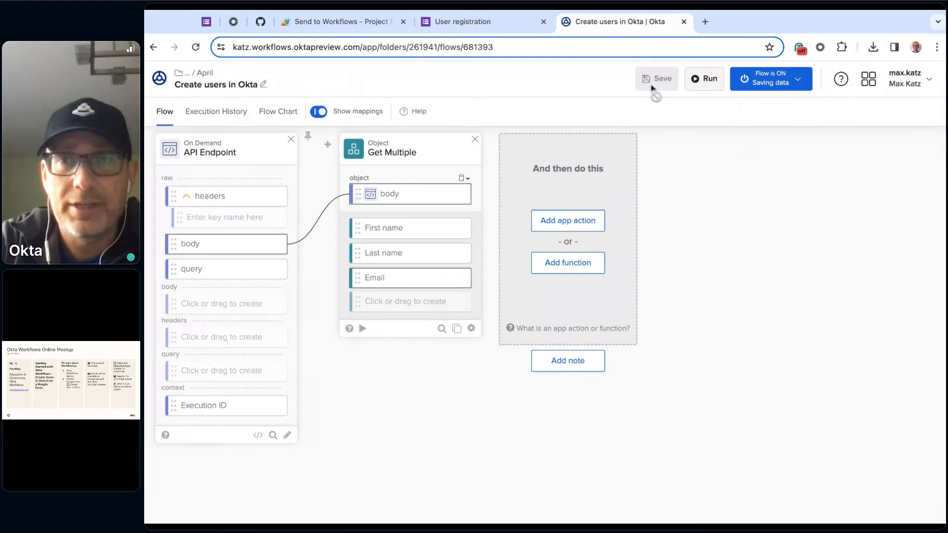
click(453, 22)
click(395, 490)
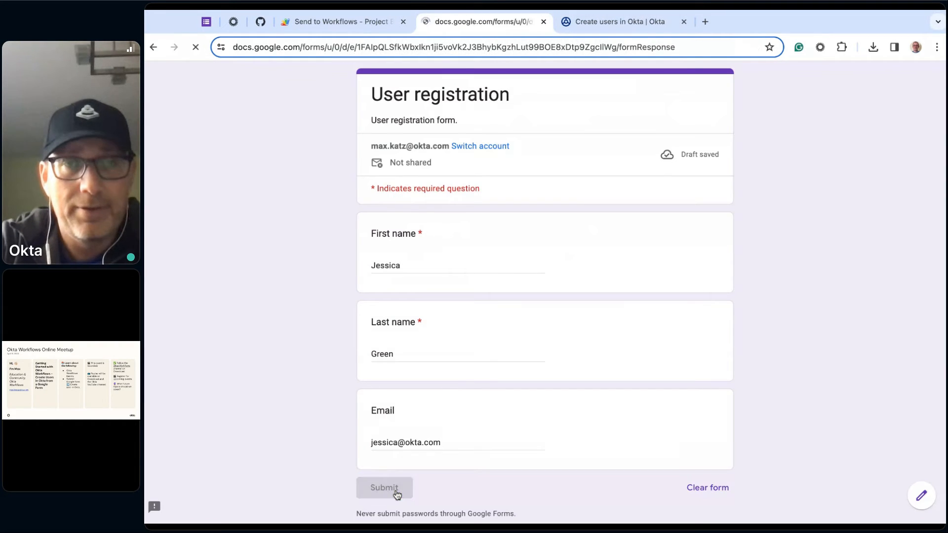
- Return to the Create users in Okta flow and check its execution history for the new form submission, reloading the history as needed
click(602, 26)
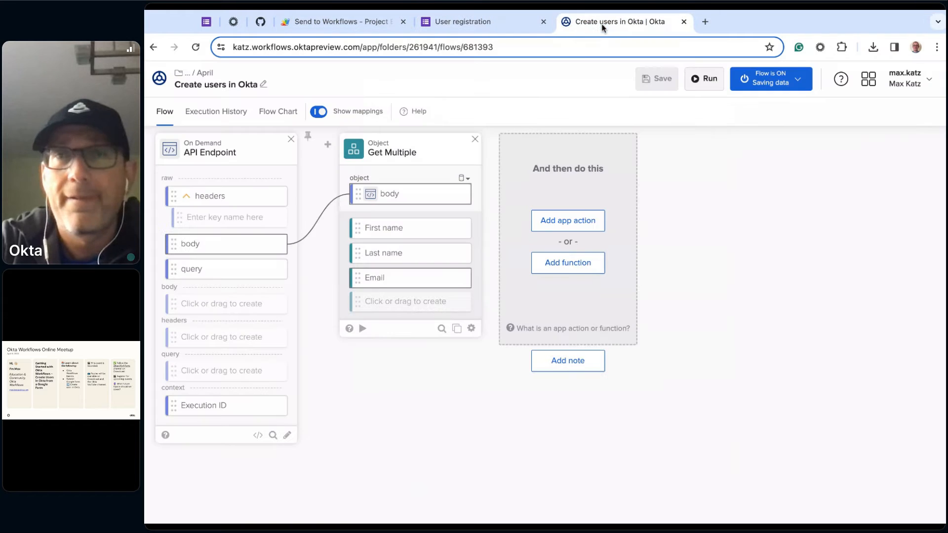
click(211, 113)
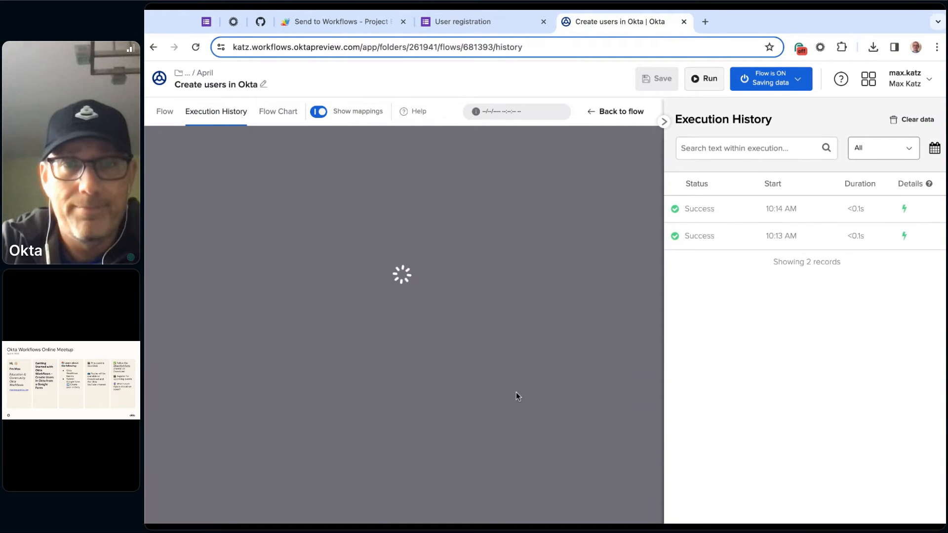
click(516, 112)
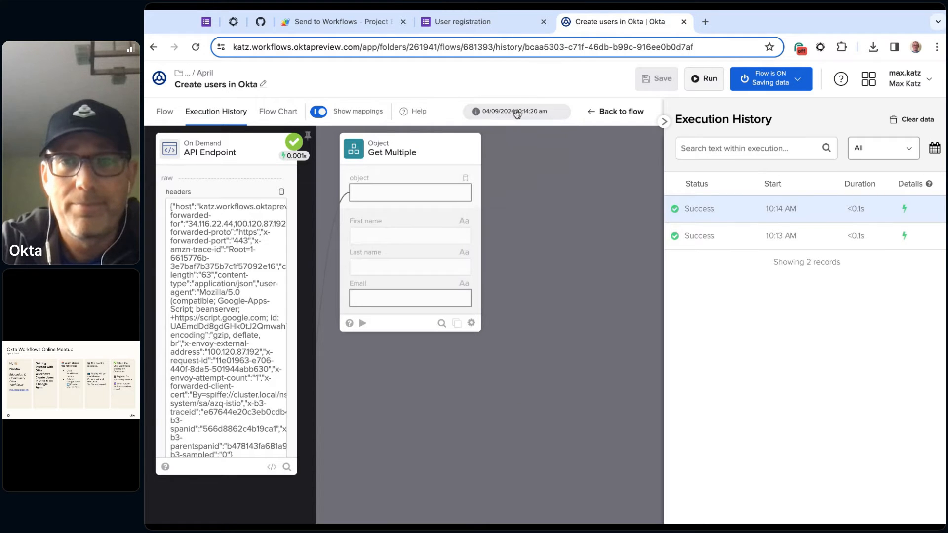
click(163, 113)
click(216, 113)
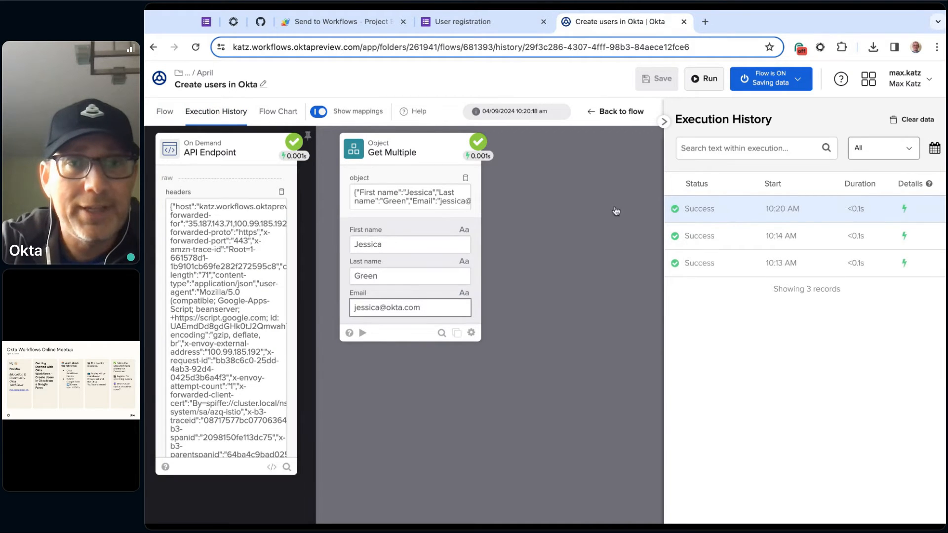
- Return from the execution history to the flow design and look through the app connectors available for the next card
scroll(226, 322, down, 5)
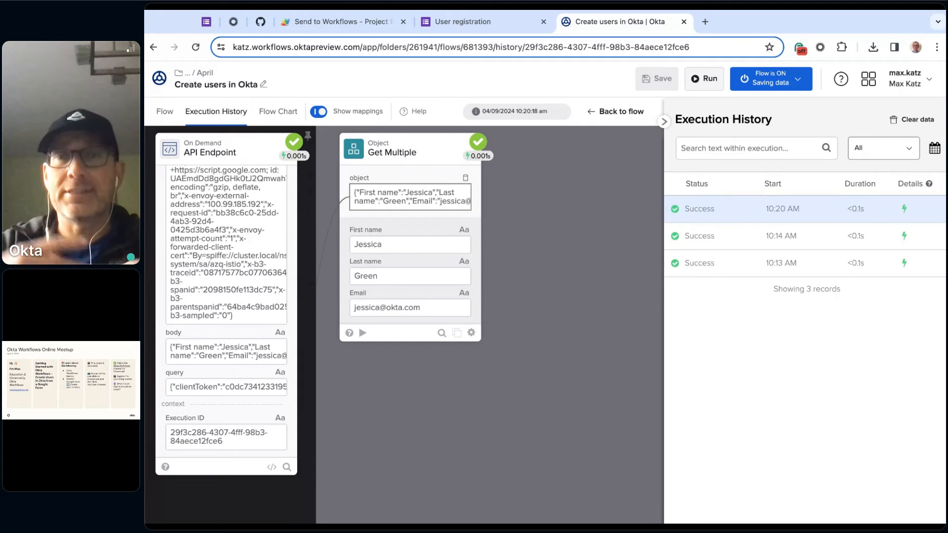
click(164, 112)
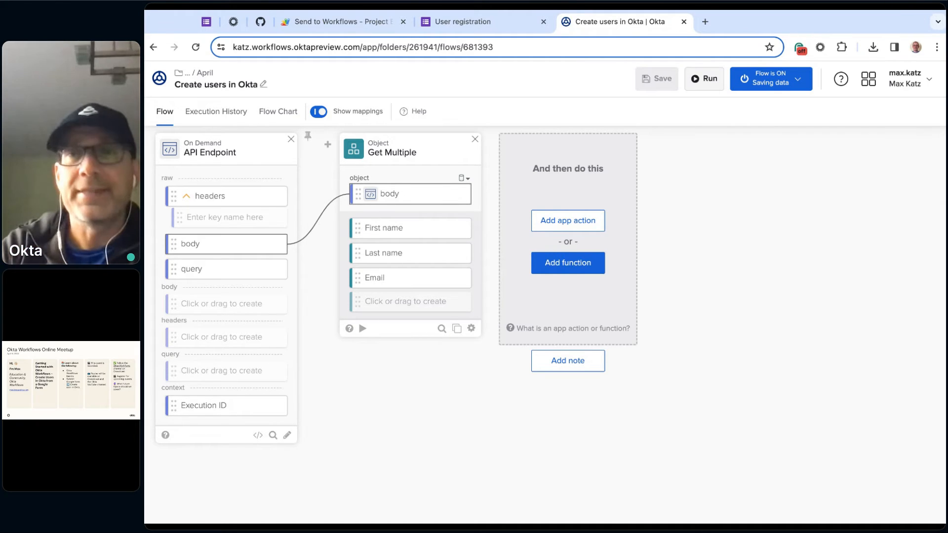
click(571, 228)
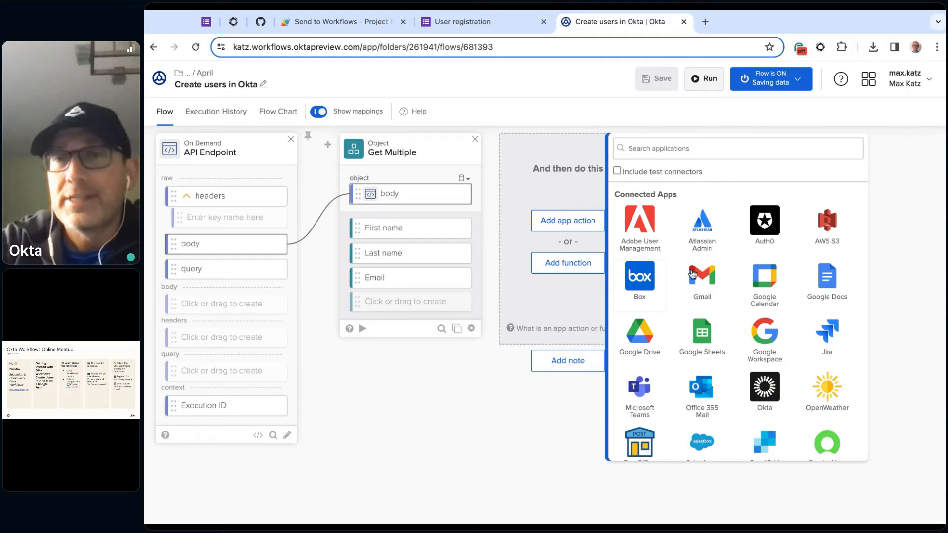
scroll(749, 280, down, 1)
scroll(749, 280, down, 10)
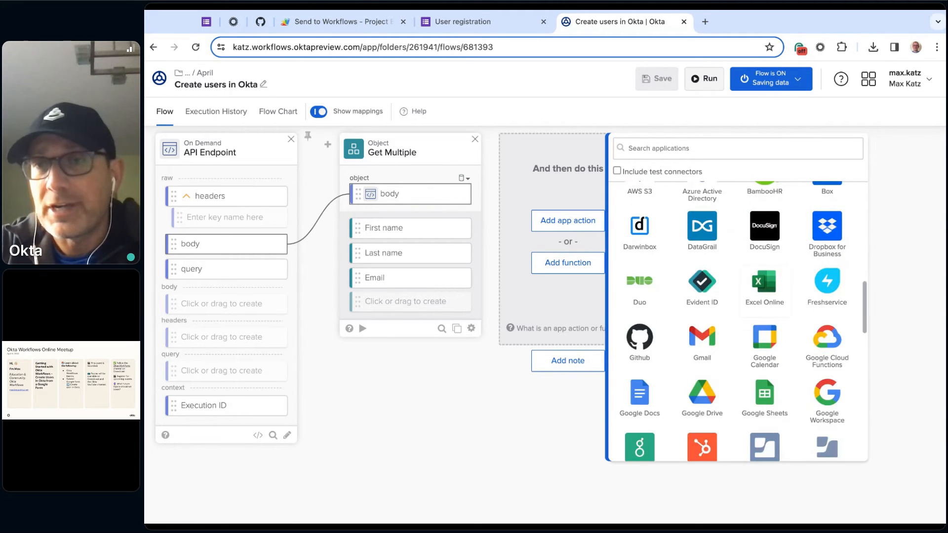
scroll(744, 322, down, 5)
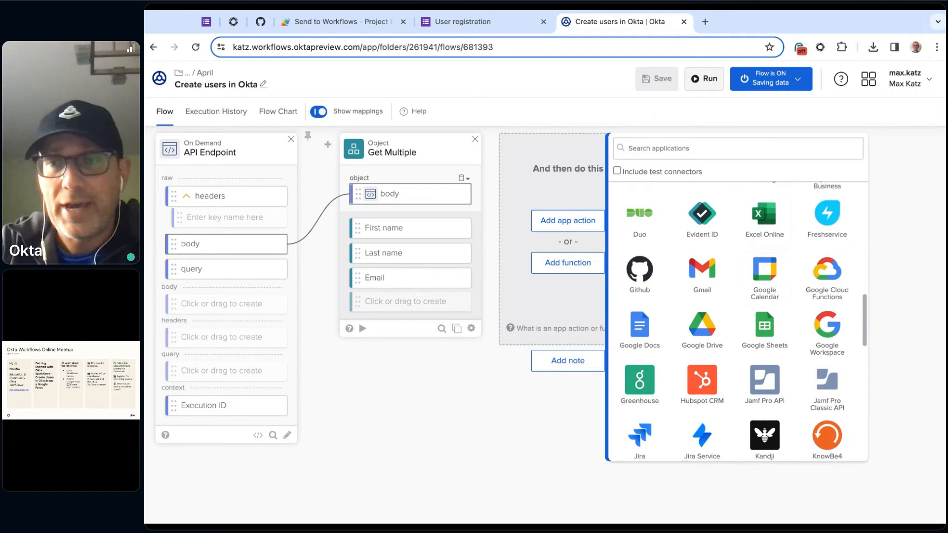
scroll(744, 321, down, 2)
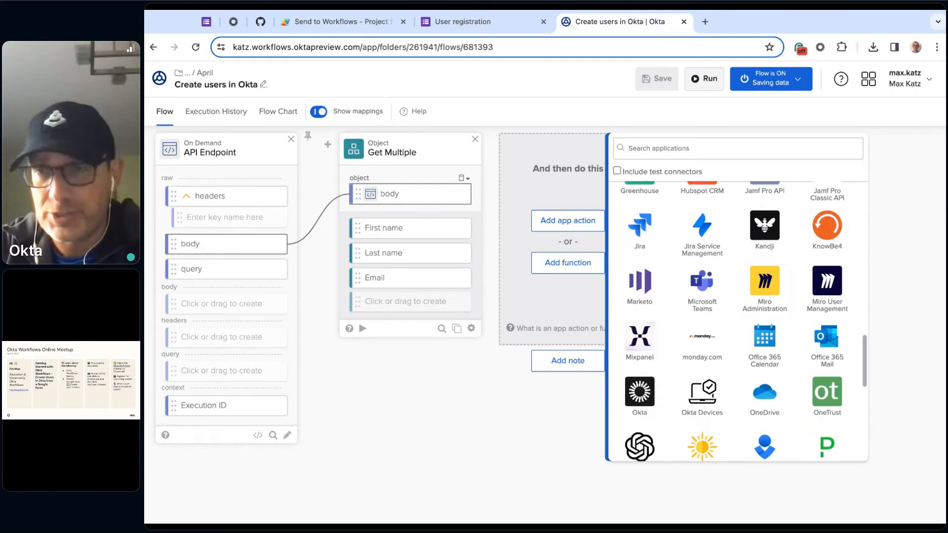
scroll(744, 321, up, 10)
scroll(741, 322, up, 2)
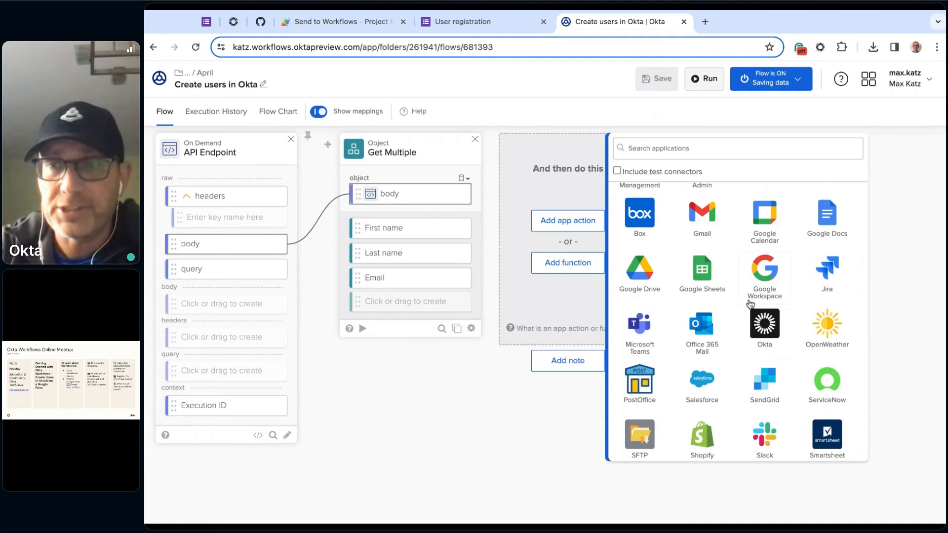
scroll(751, 305, up, 2)
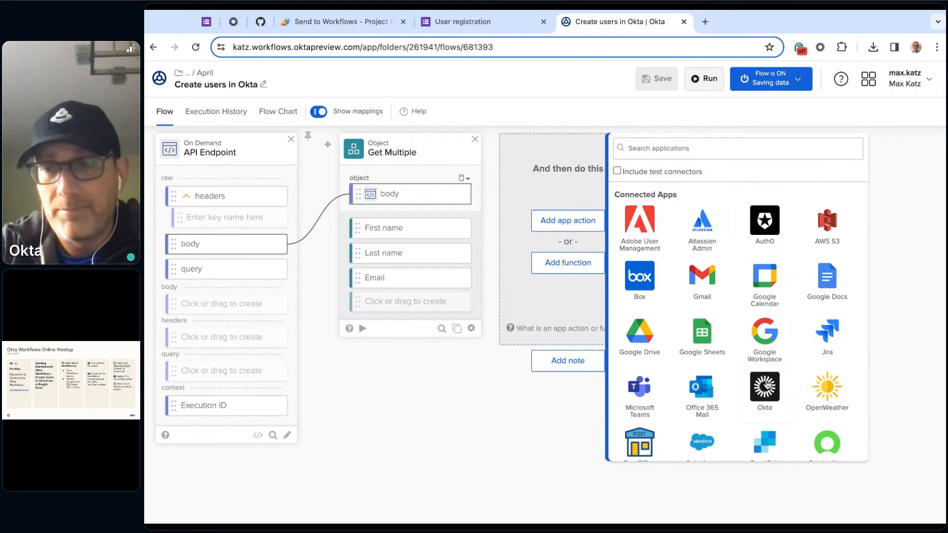
- Examine the actions offered by the Okta connector and those offered by the Gmail connector
click(769, 394)
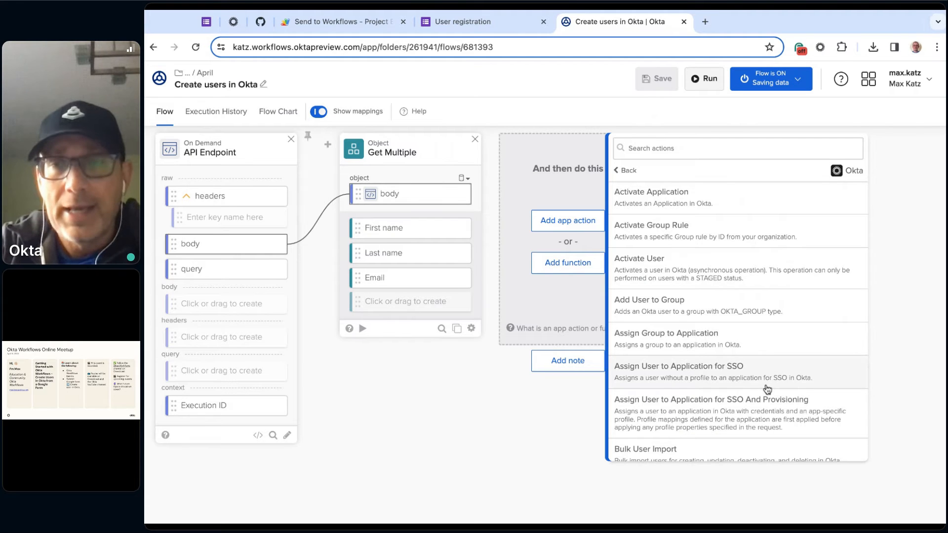
scroll(696, 221, down, 10)
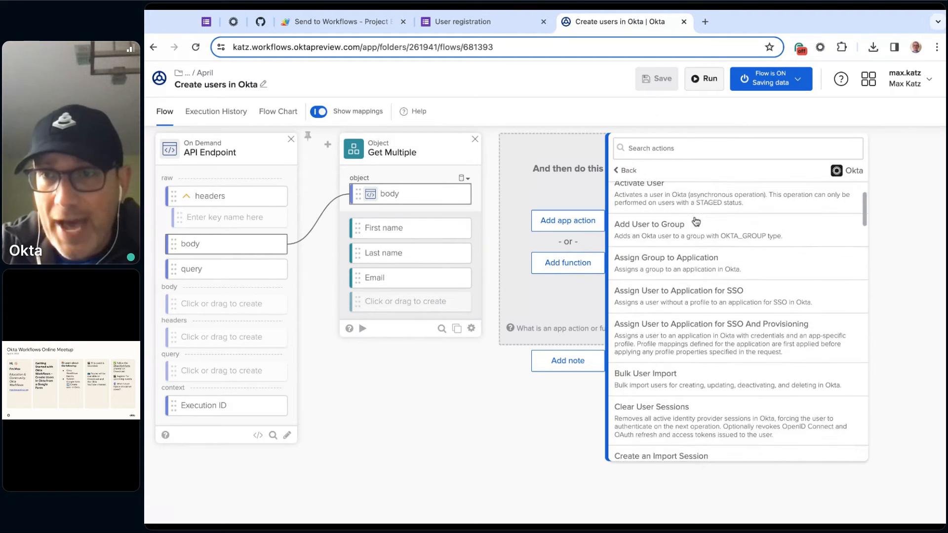
scroll(696, 222, down, 1)
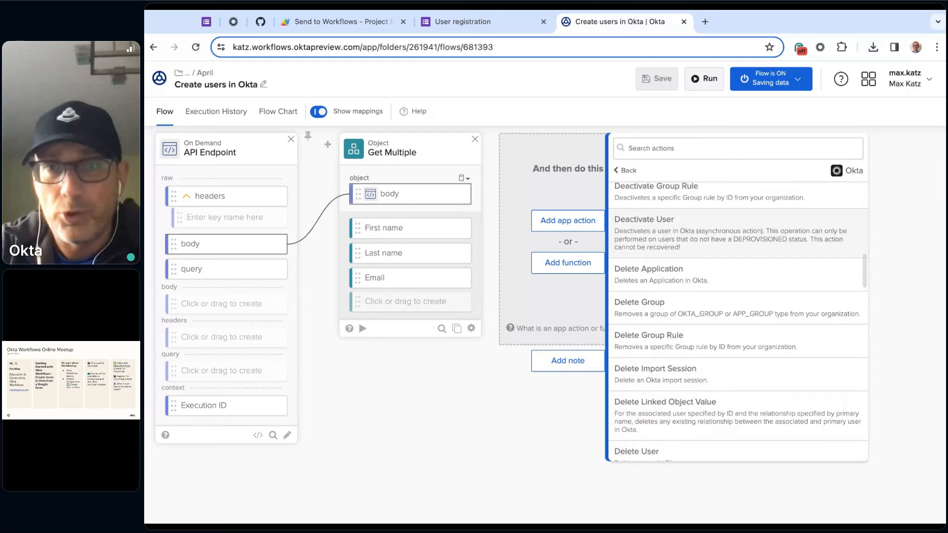
click(626, 171)
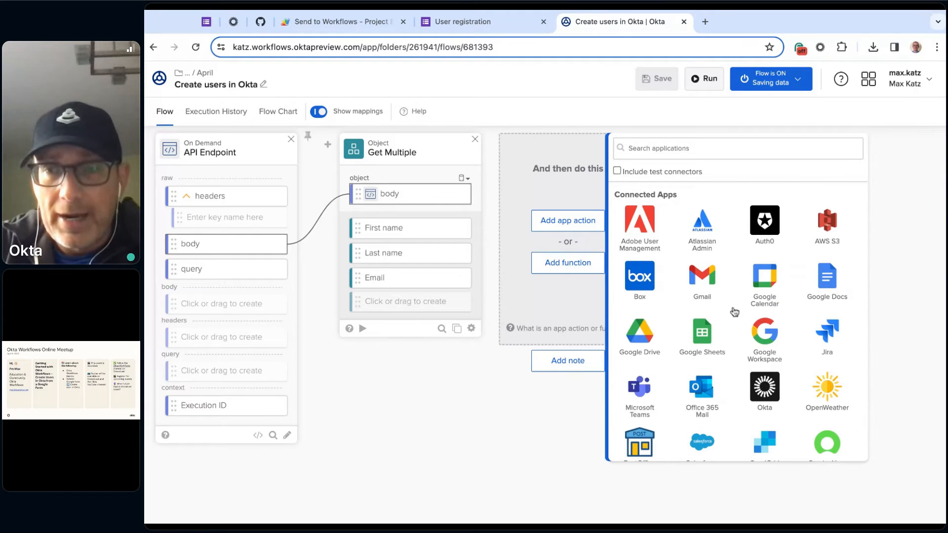
click(702, 279)
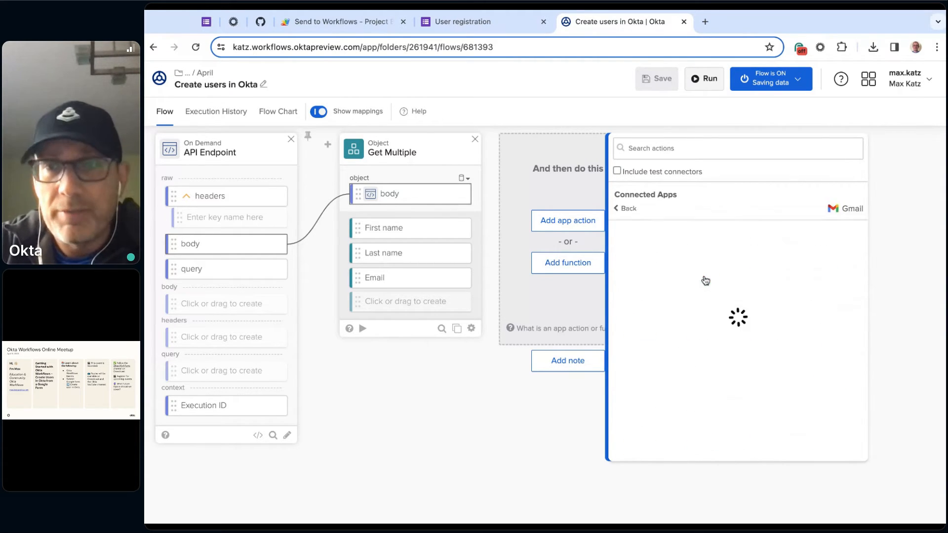
scroll(749, 235, down, 2)
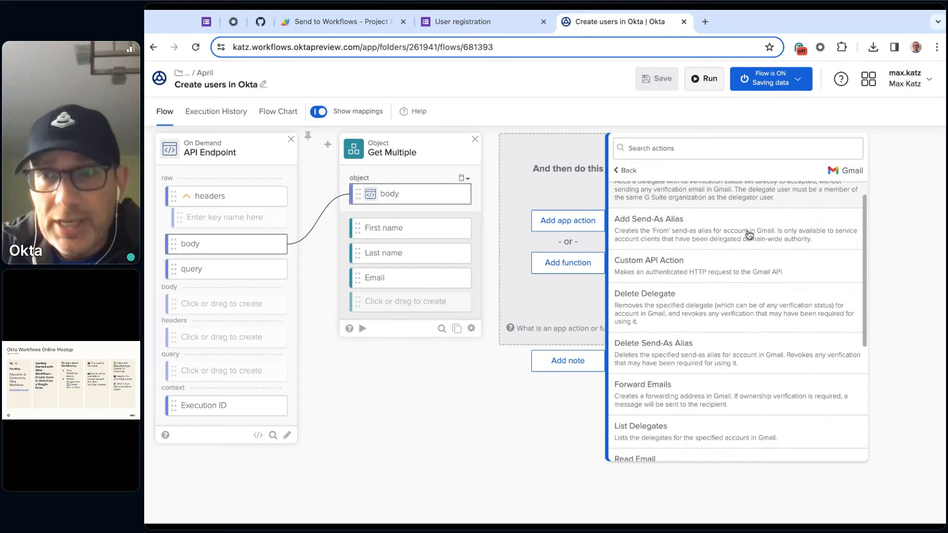
scroll(749, 235, down, 4)
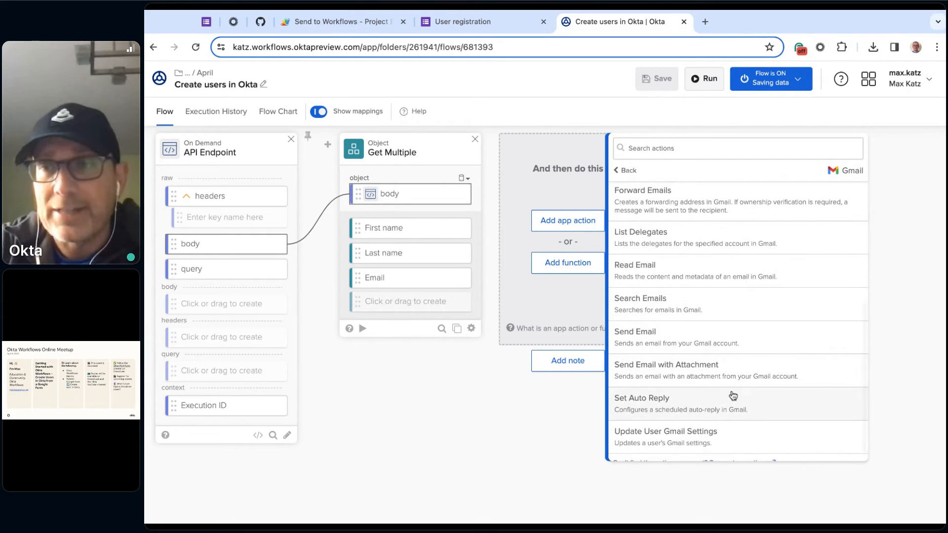
scroll(733, 395, up, 5)
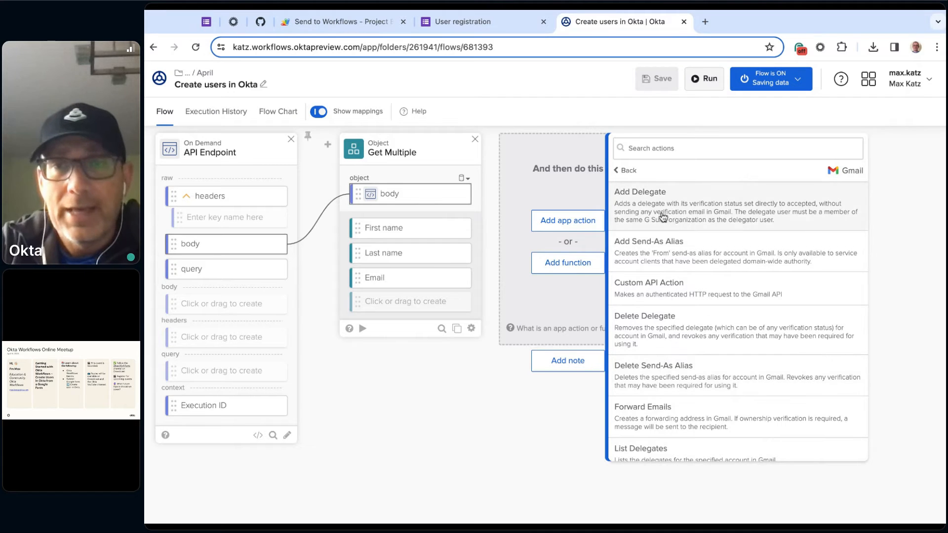
click(625, 170)
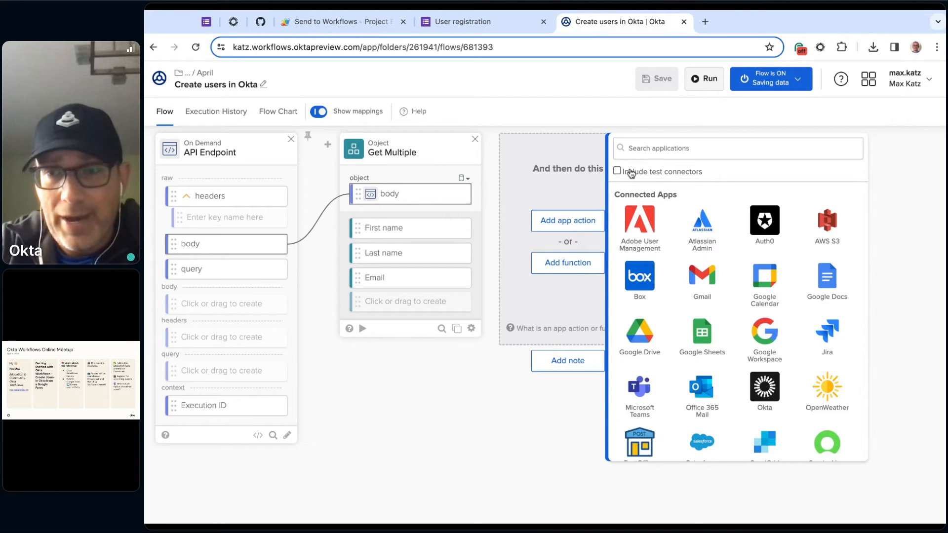
- Add an Okta Create User card after Get Multiple and save its option as without Credentials
click(777, 393)
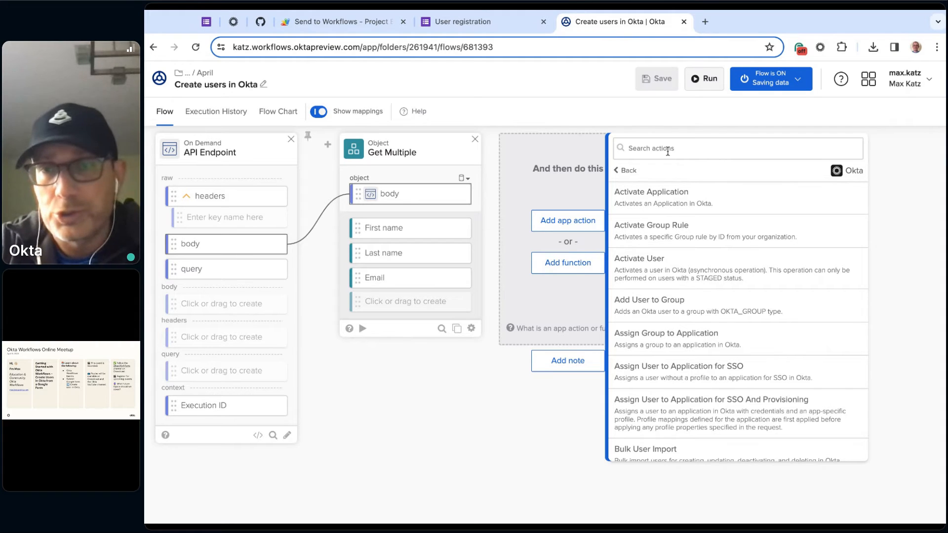
scroll(715, 247, down, 10)
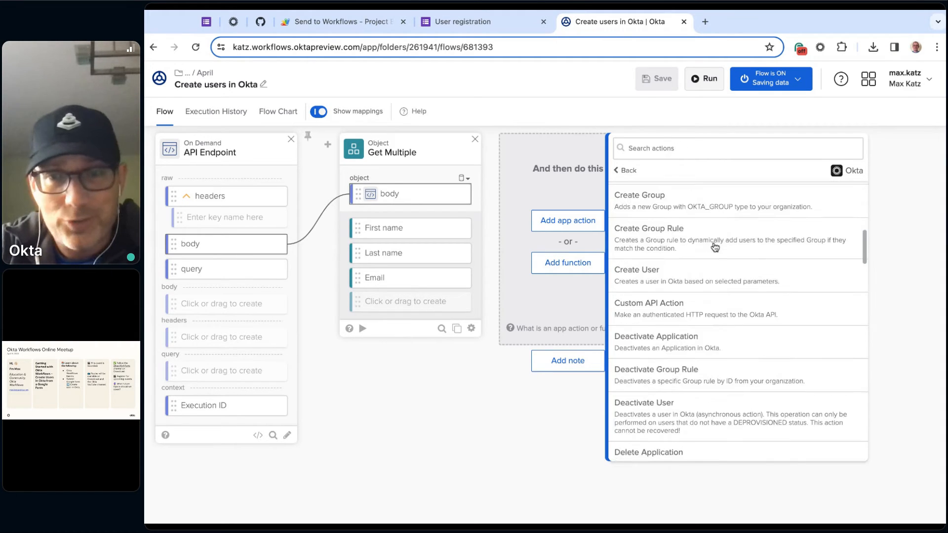
scroll(715, 247, down, 2)
click(704, 148)
text(cre)
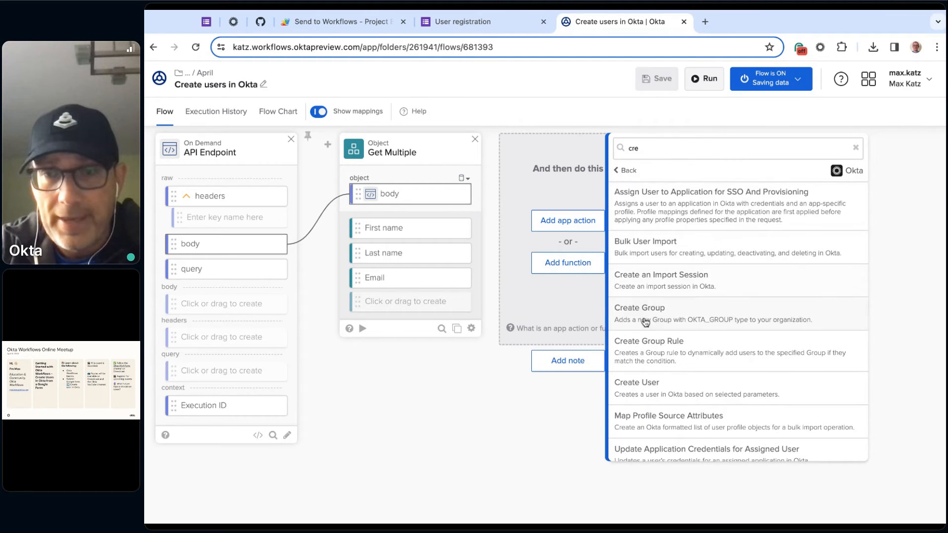
click(671, 390)
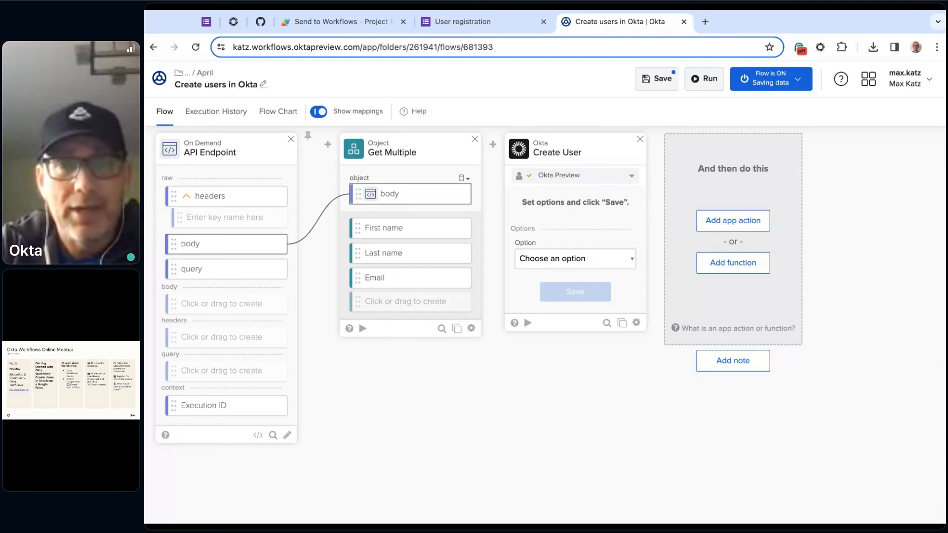
click(575, 258)
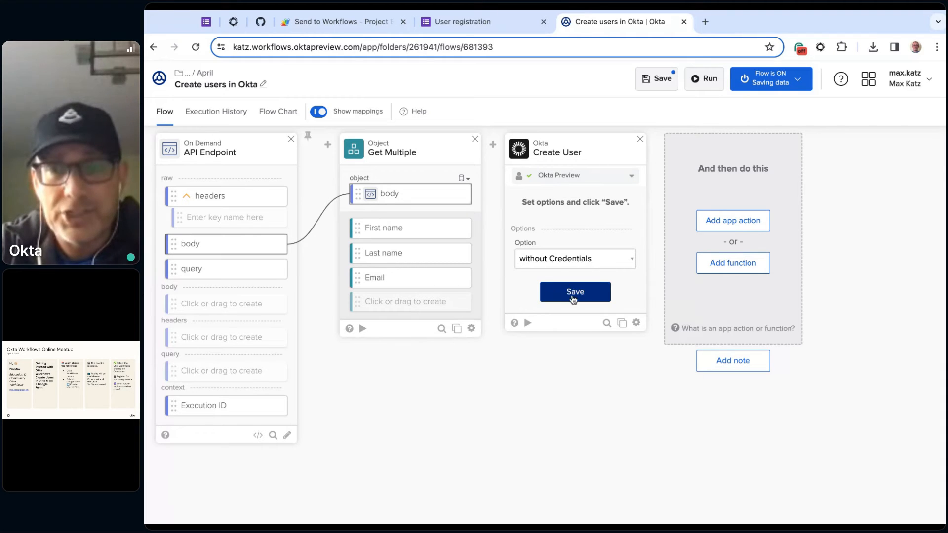
click(578, 295)
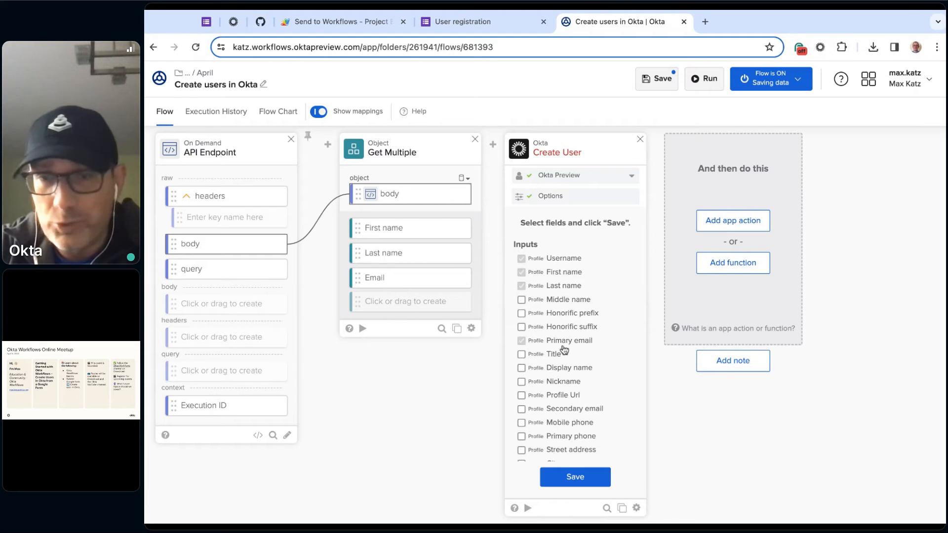
- Review the Create User card's input and output fields, include the Middle name input, and save the field selection
scroll(560, 437, down, 3)
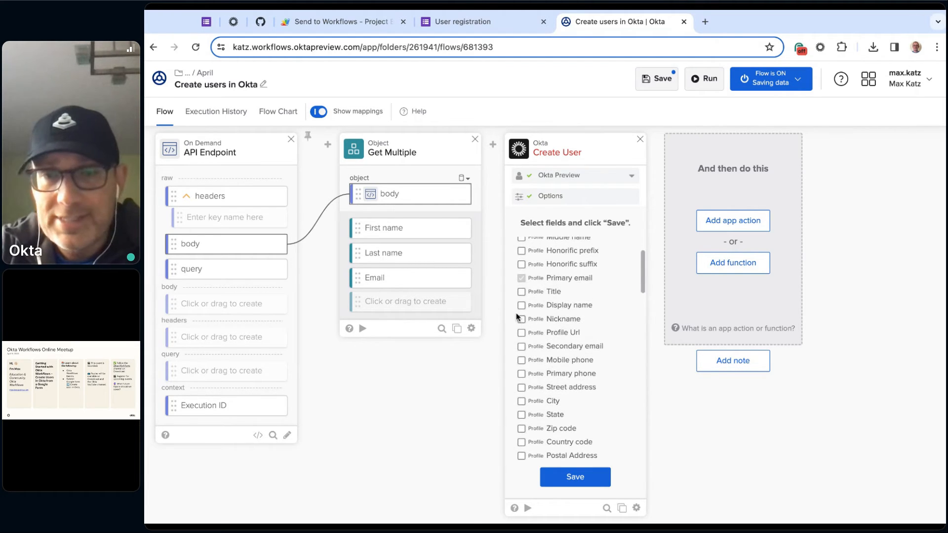
scroll(569, 378, down, 18)
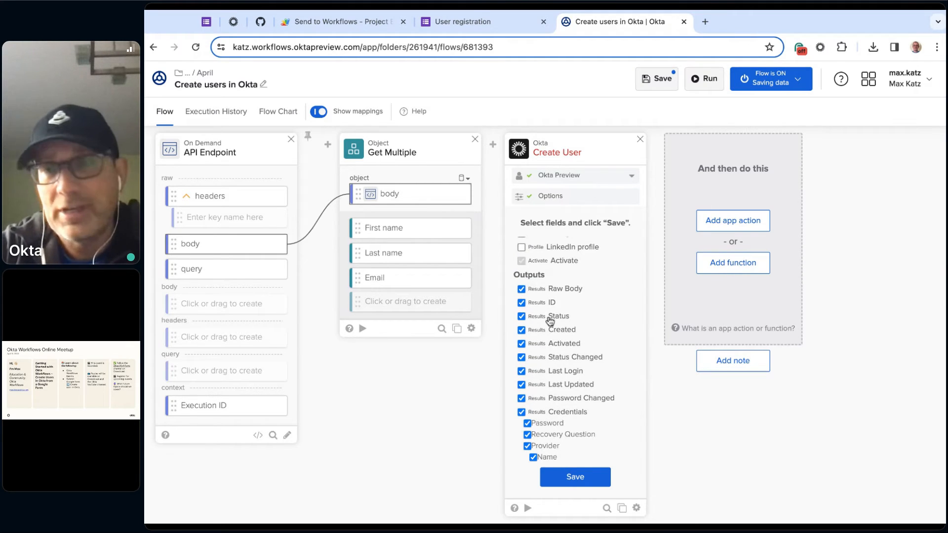
scroll(550, 321, up, 20)
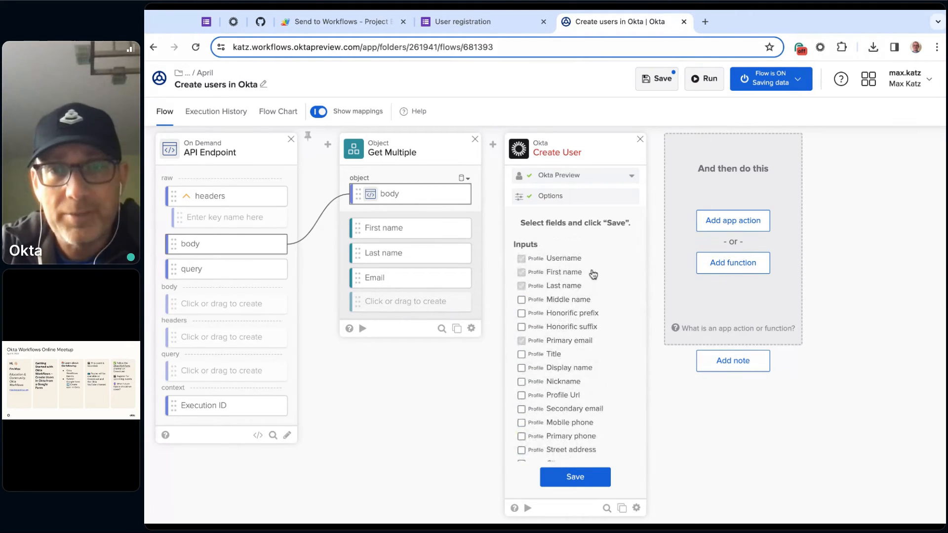
click(522, 300)
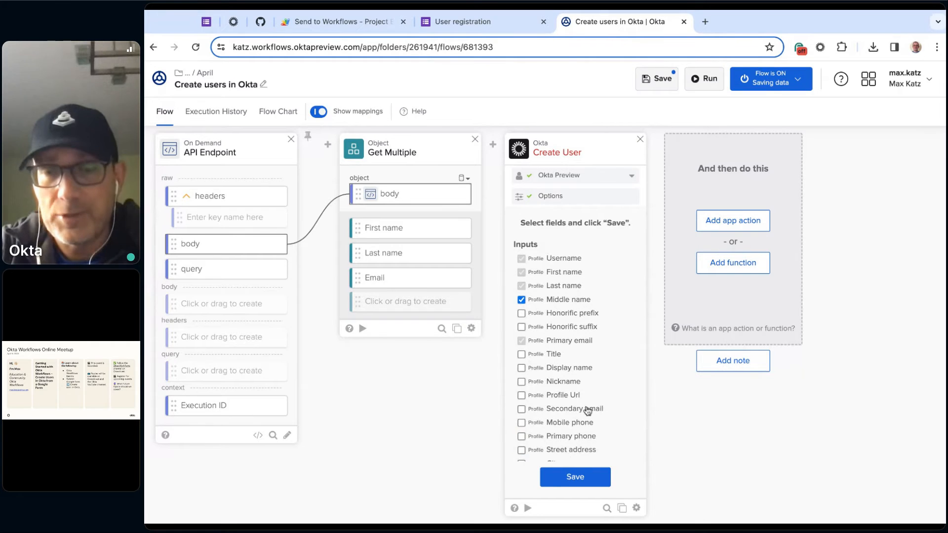
click(576, 477)
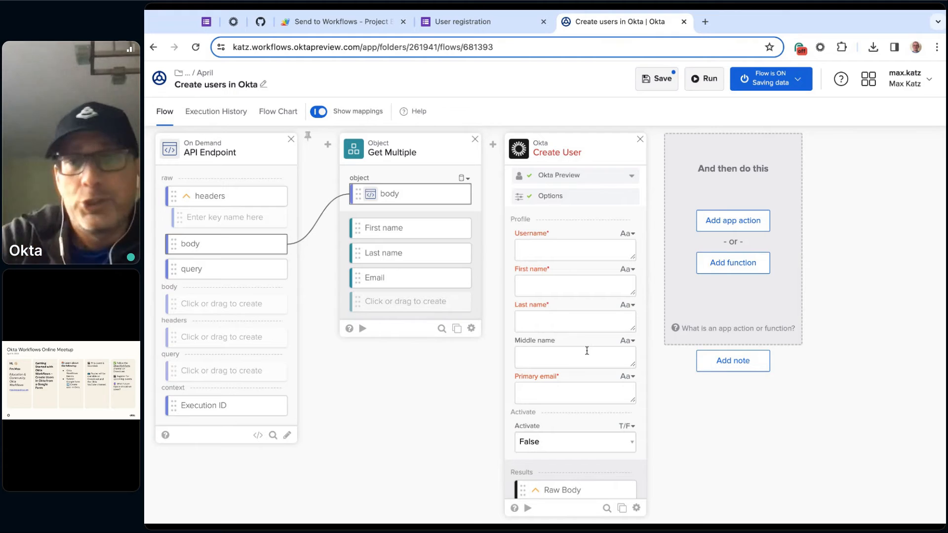
- Reopen the Create User card's field selection, exclude the Middle name input, and save the selection
scroll(543, 346, down, 1)
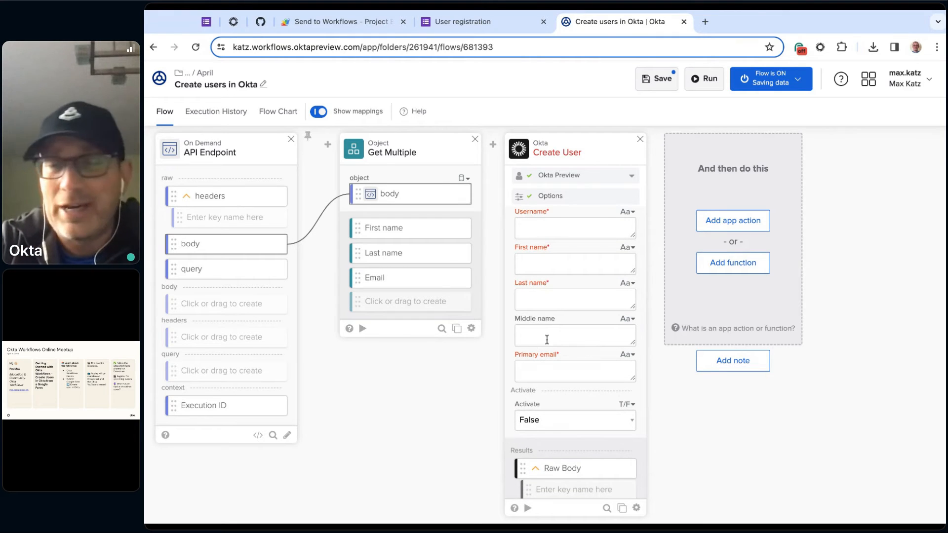
click(637, 508)
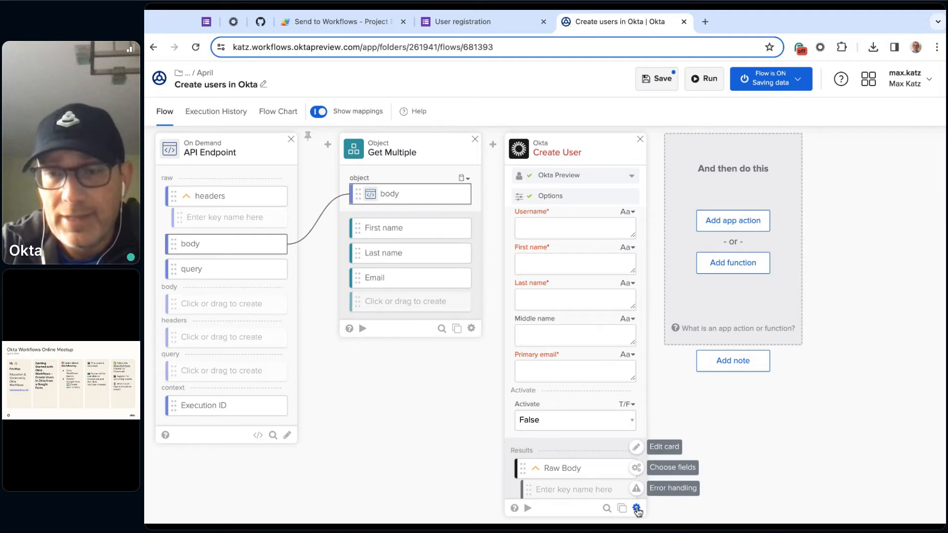
click(677, 472)
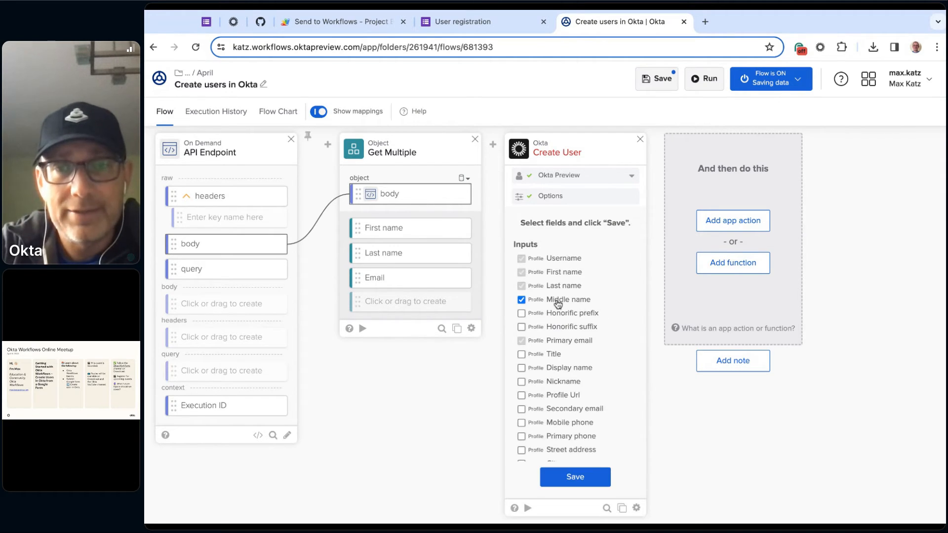
click(577, 474)
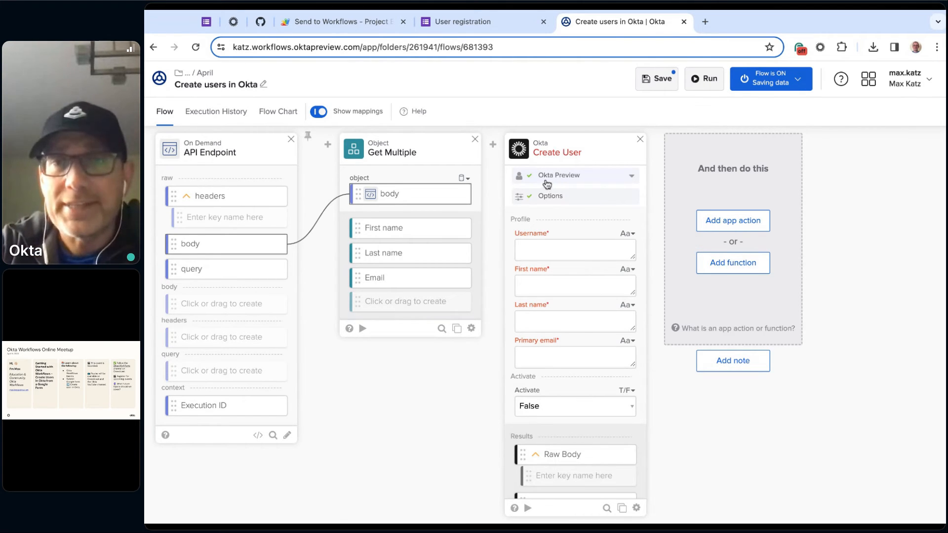
- Choose the Okta Preview connection for the Create User card and save it
click(619, 178)
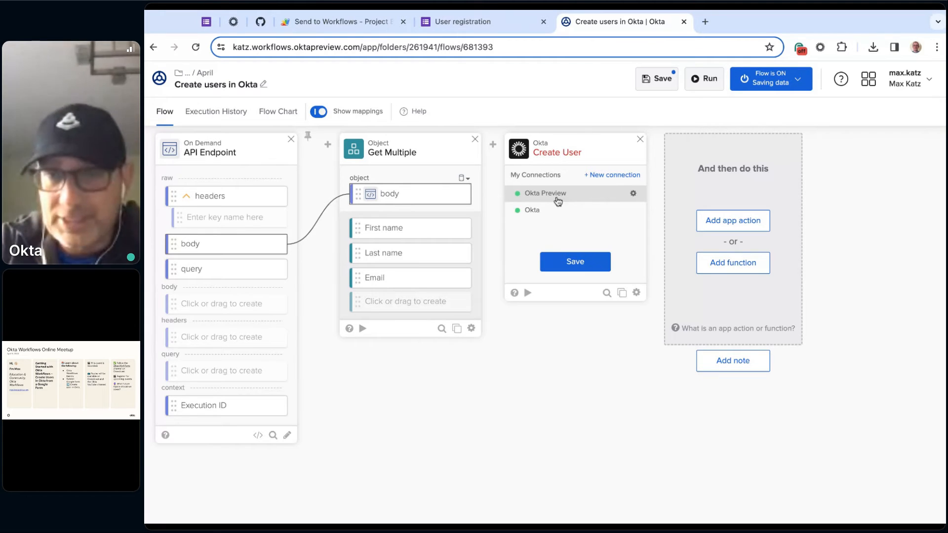
click(573, 195)
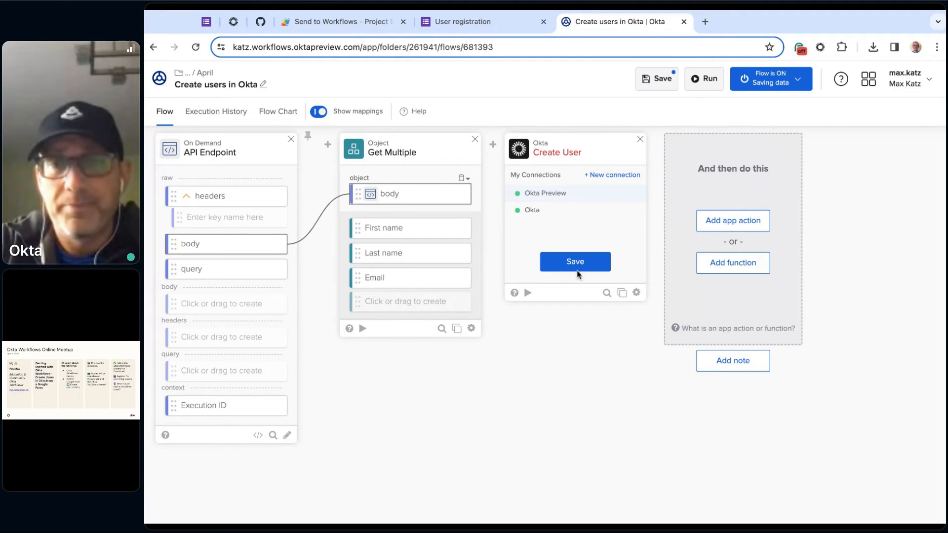
click(575, 262)
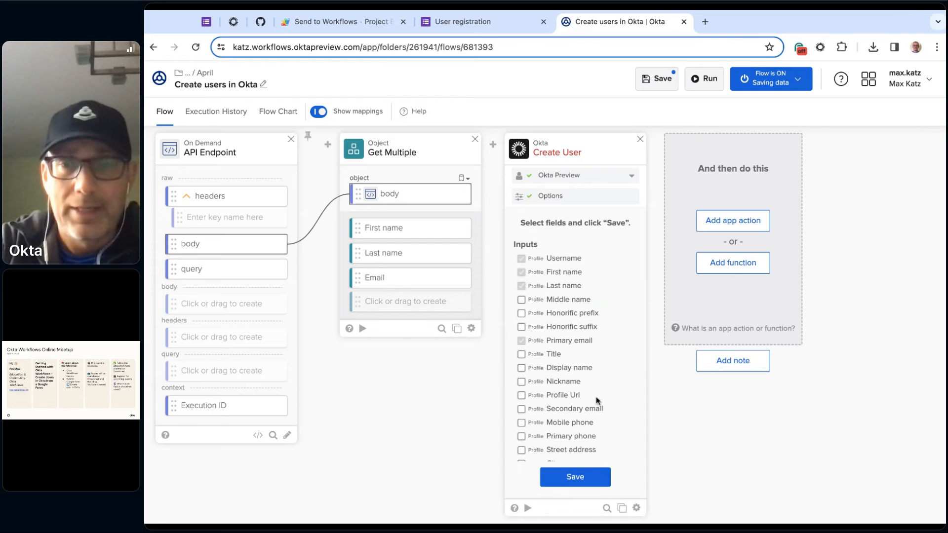
- Save the Create User field selection and fill the card's test form with a sample user's first name, last name, and e-mail as username and primary email
click(576, 488)
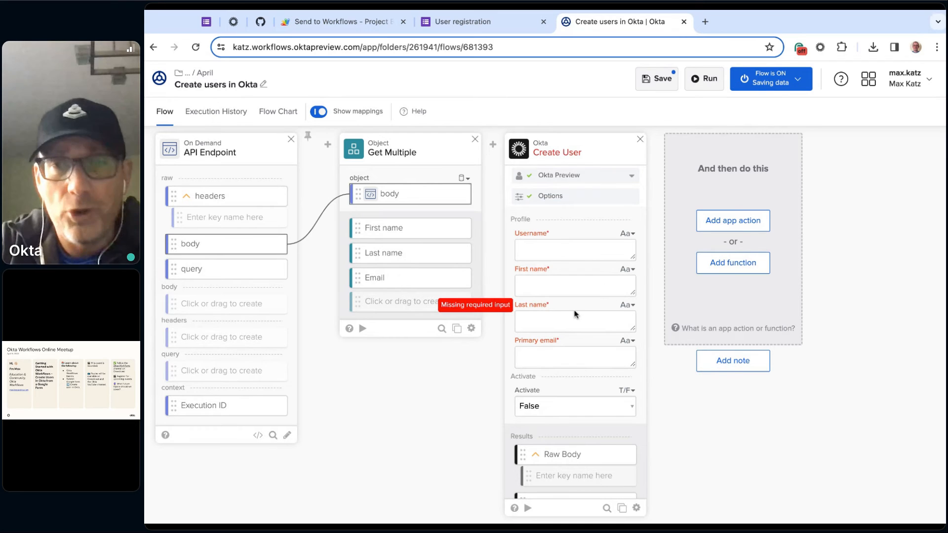
scroll(601, 417, down, 3)
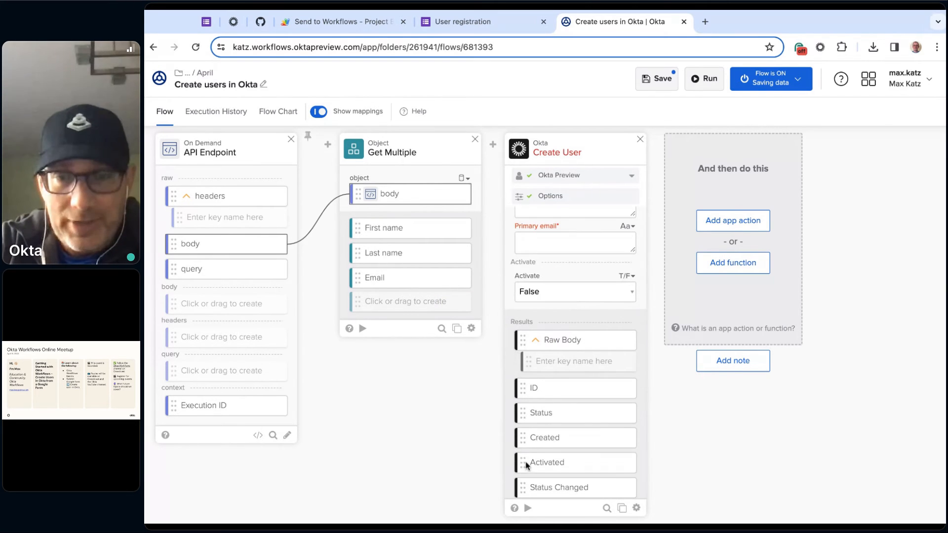
click(528, 508)
click(453, 192)
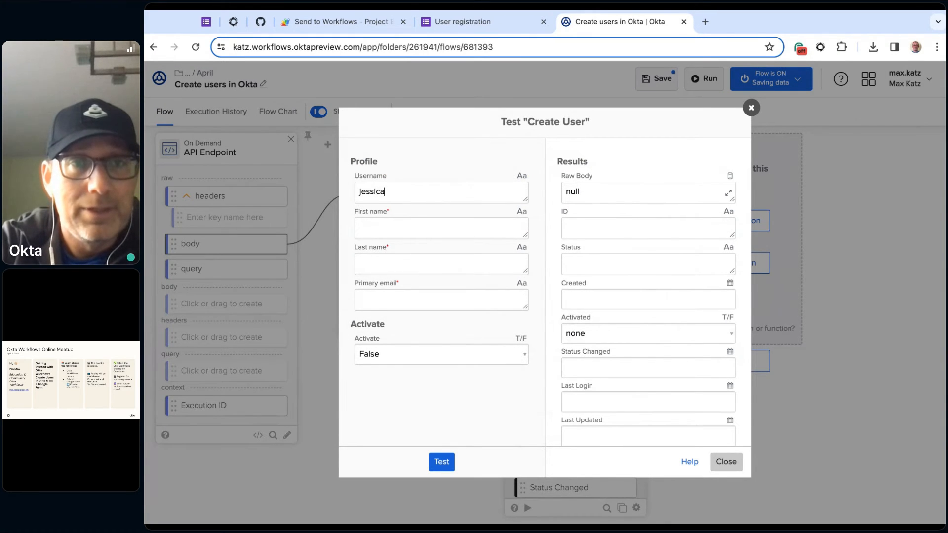
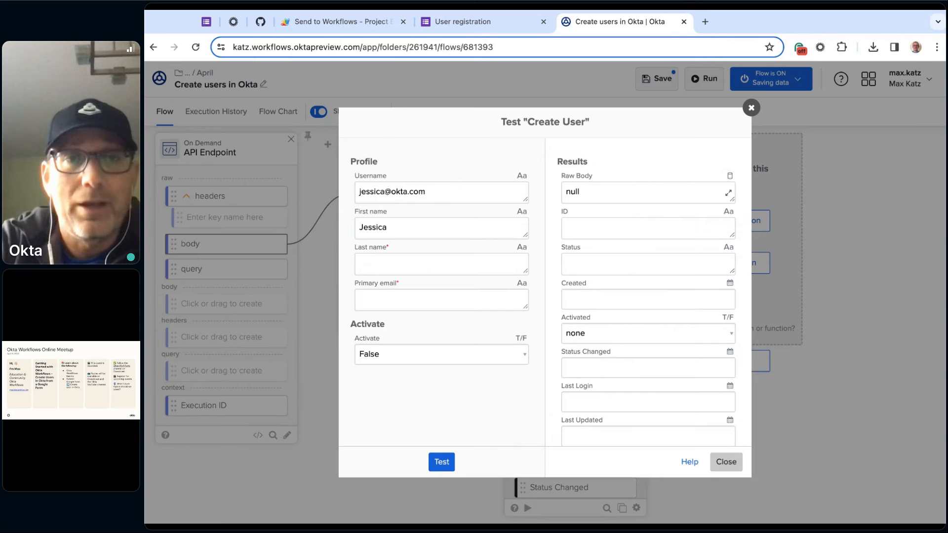
triple_click(414, 184)
key(ctrl+c)
click(393, 300)
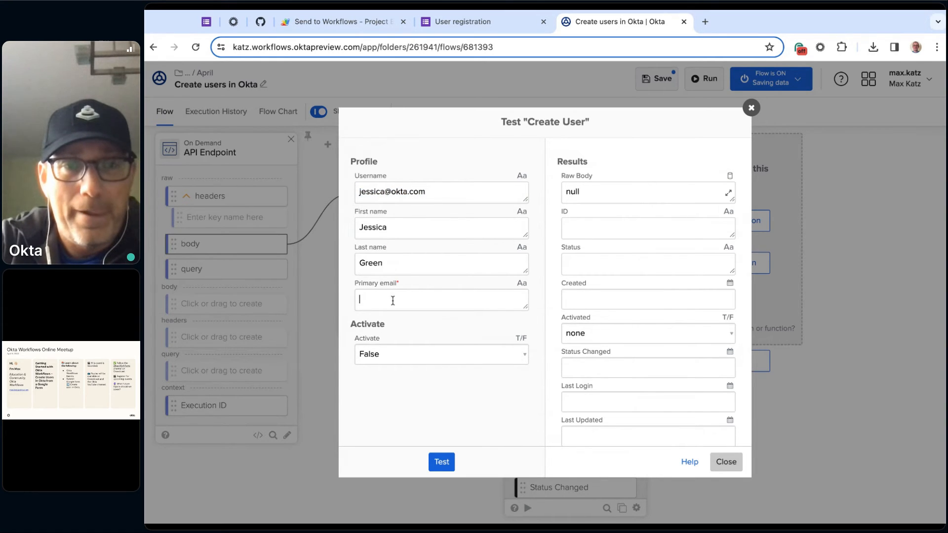
key(ctrl+v)
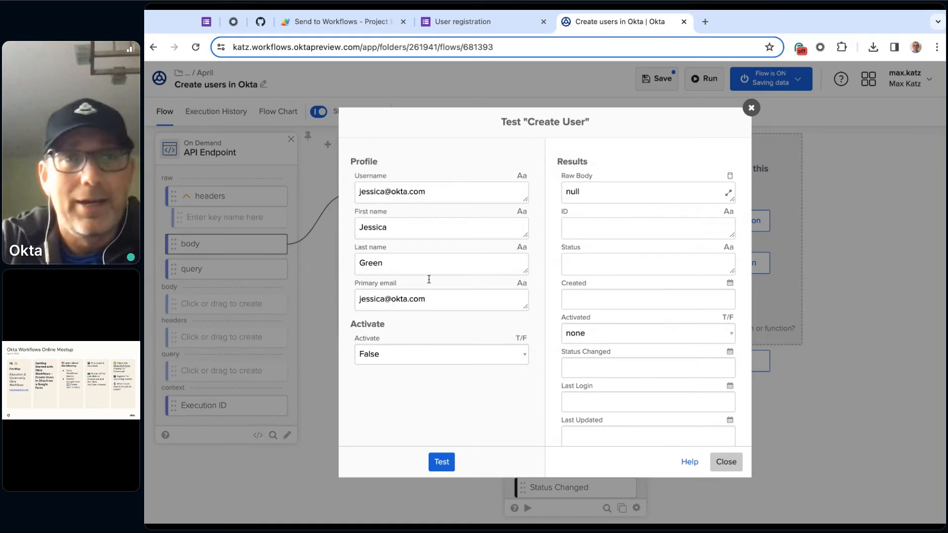
- Run the Create User card test and inspect the returned results, enlarging the Raw Body output
click(442, 463)
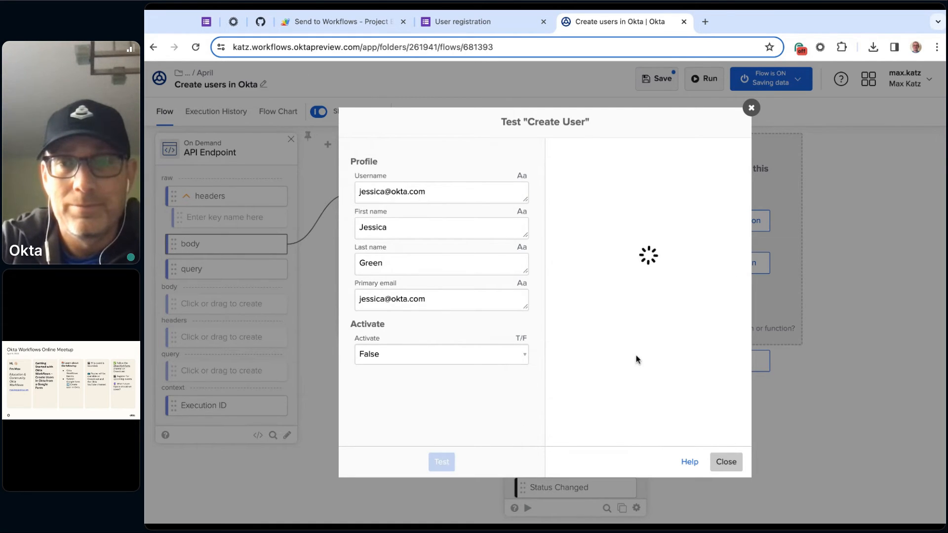
scroll(642, 246, down, 3)
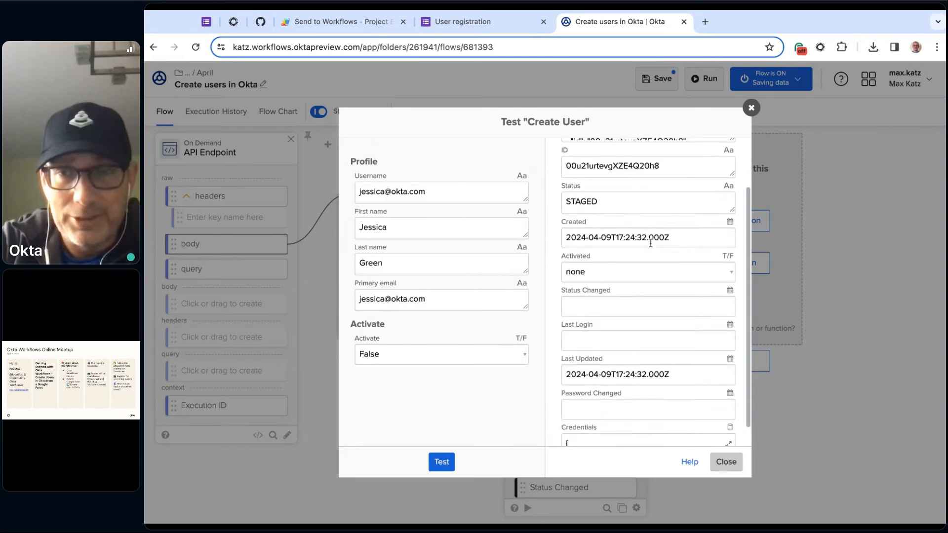
scroll(612, 212, up, 3)
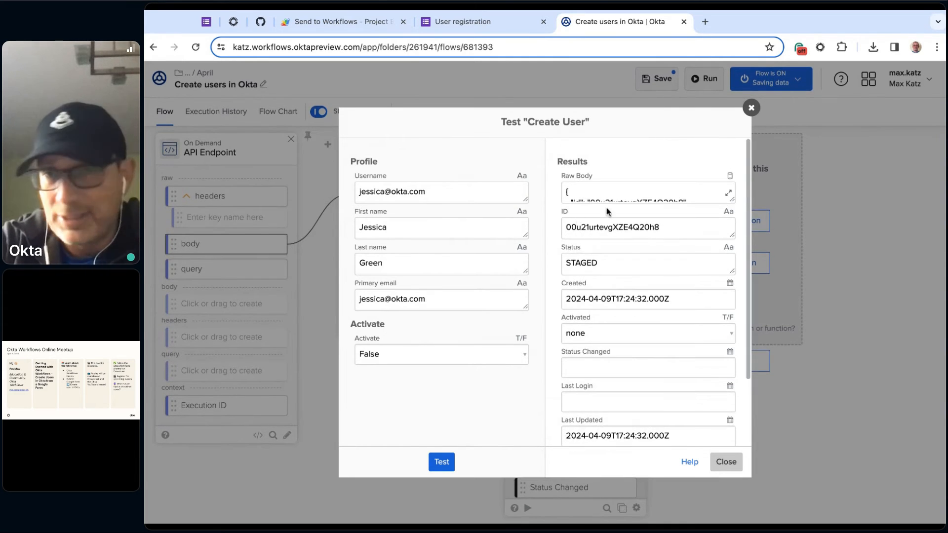
click(733, 200)
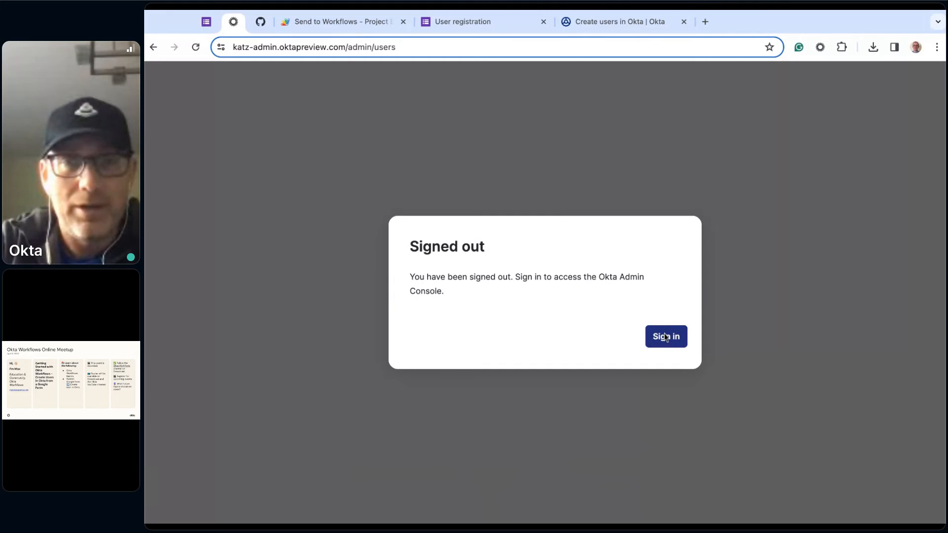
click(666, 337)
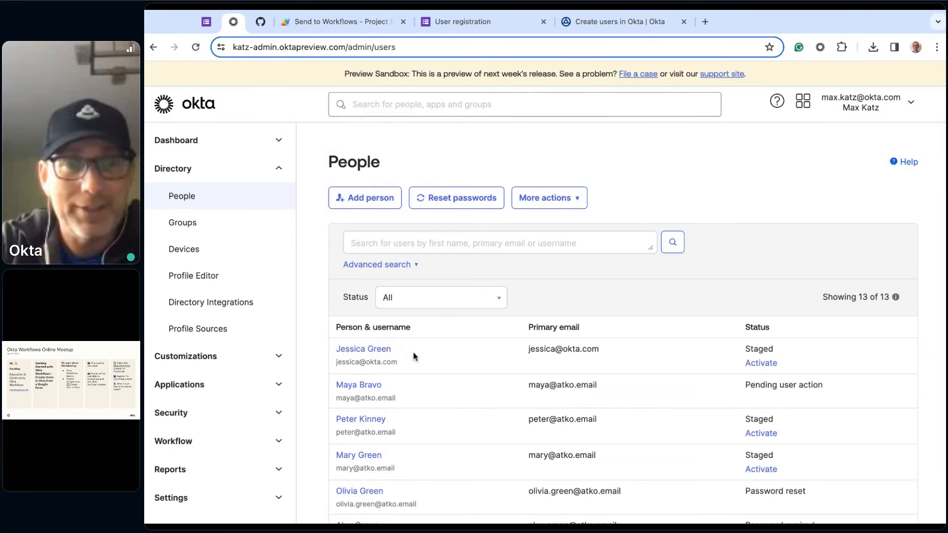
- In the Okta admin People directory, deactivate and delete the newly created test user, and reload the People list
click(380, 352)
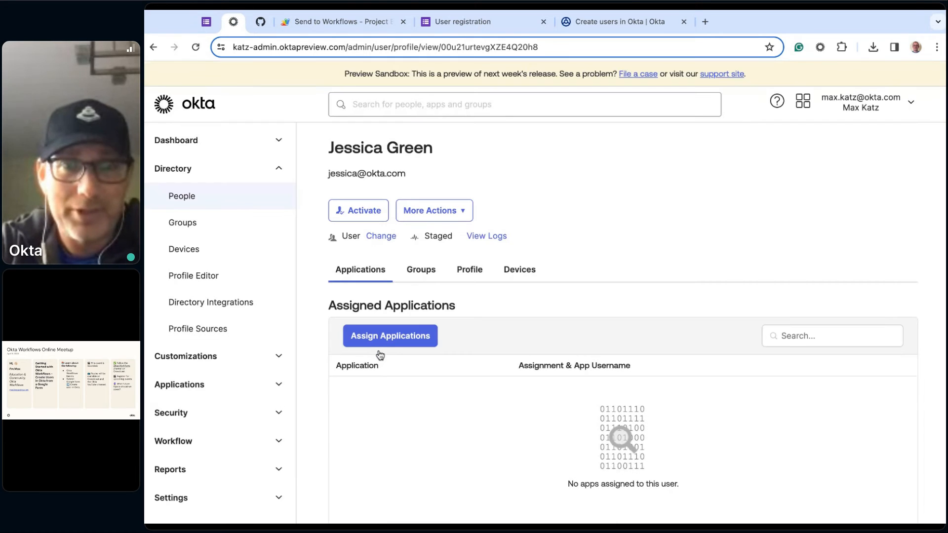
click(464, 212)
click(444, 278)
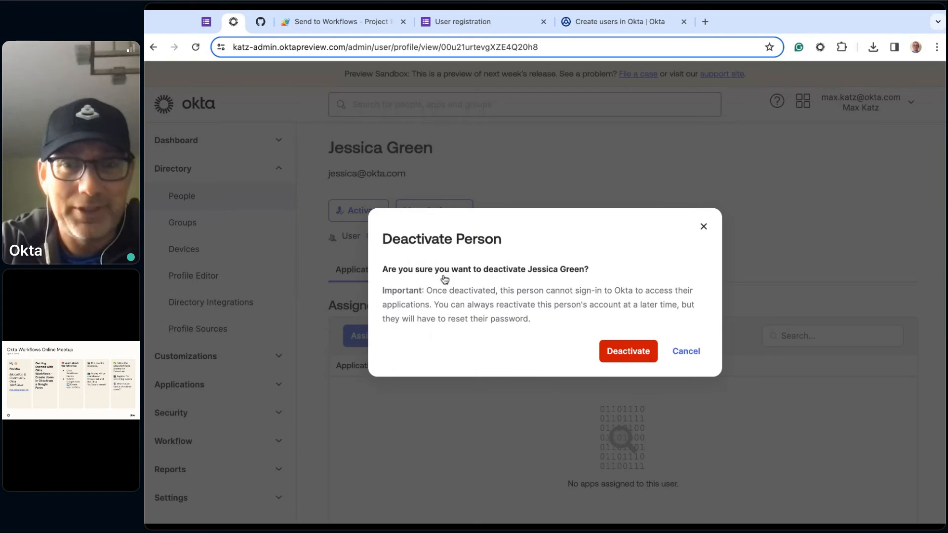
click(624, 352)
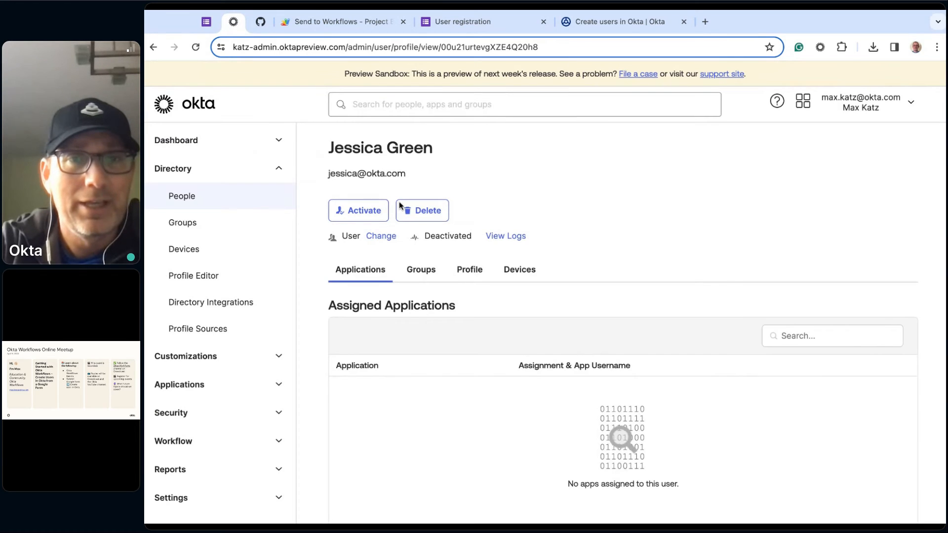
click(425, 206)
click(666, 360)
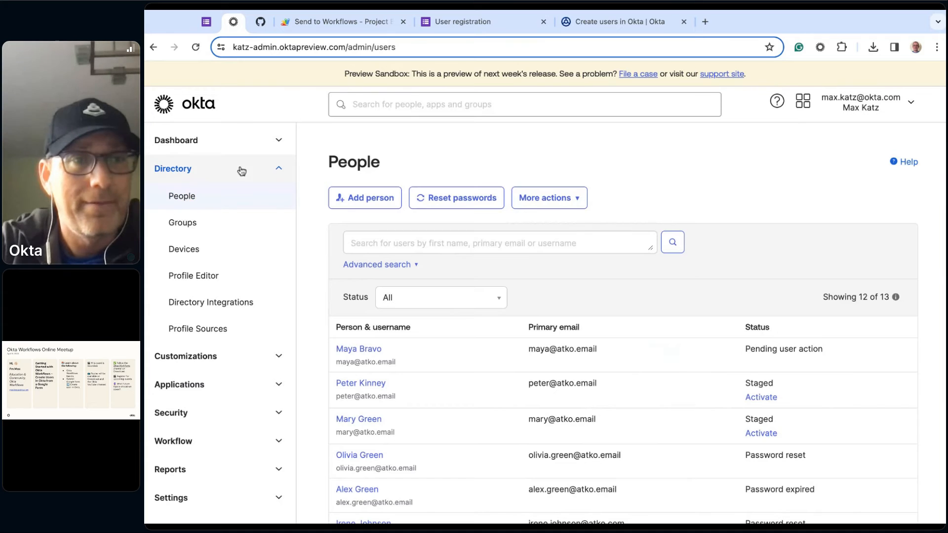
click(220, 196)
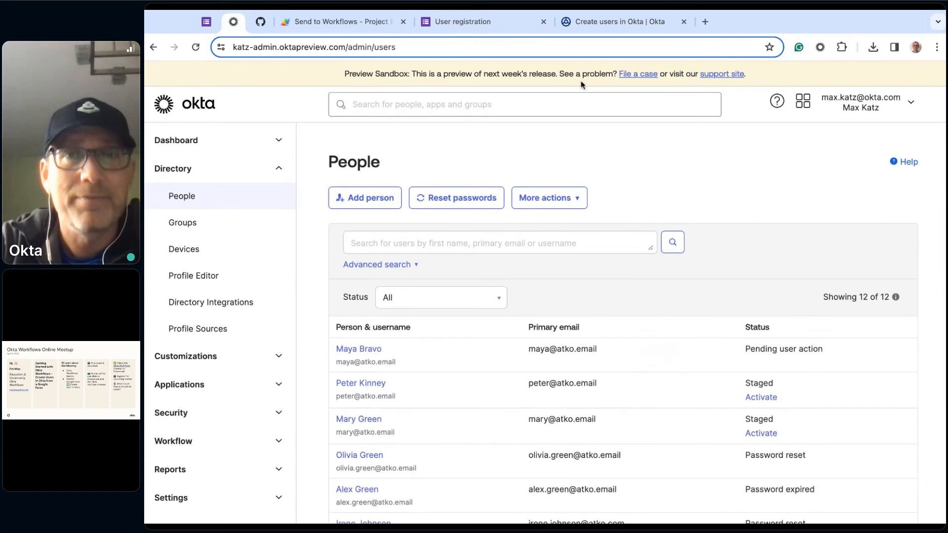
- In the Workflows flow, map Get Multiple's First name, Last name, and Email outputs to Create User, using Email for Username and Primary email, and save
click(608, 23)
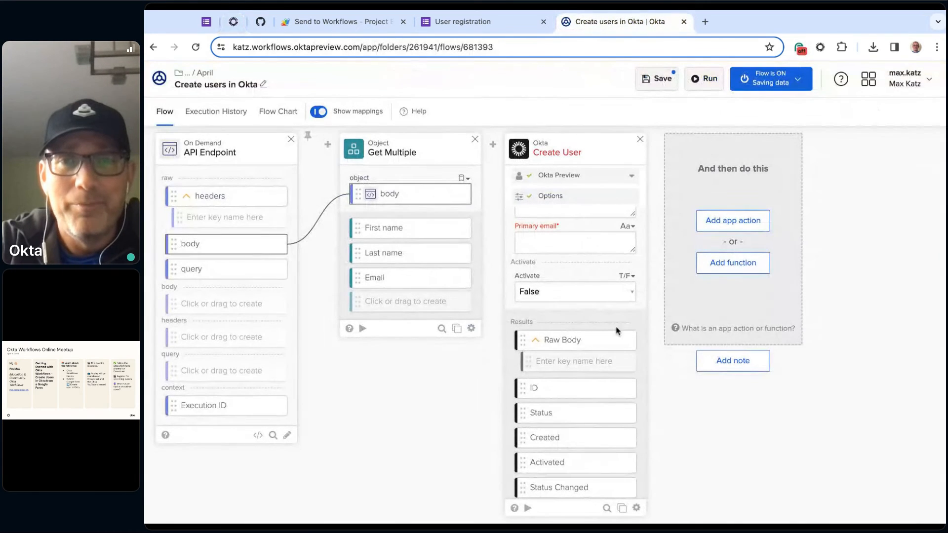
scroll(582, 302, up, 1)
scroll(582, 301, up, 2)
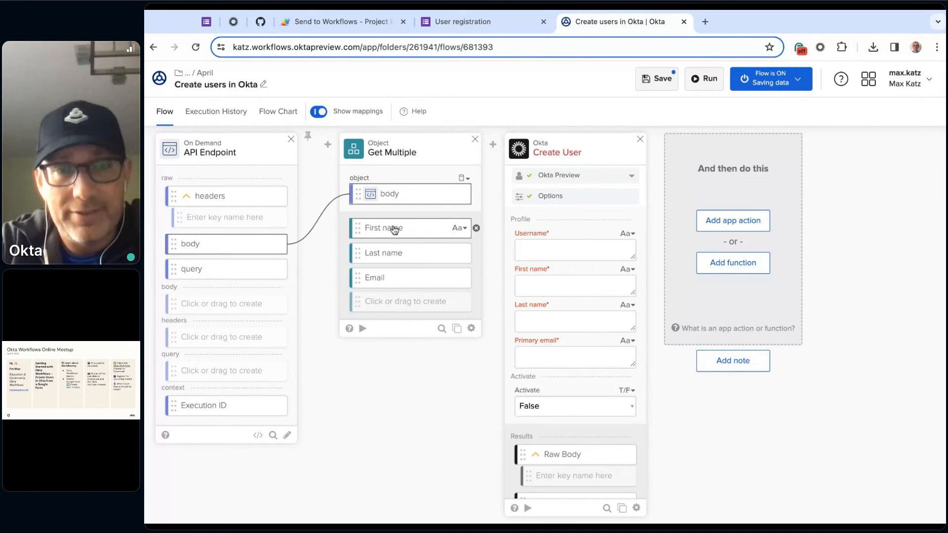
drag(393, 230, 575, 286)
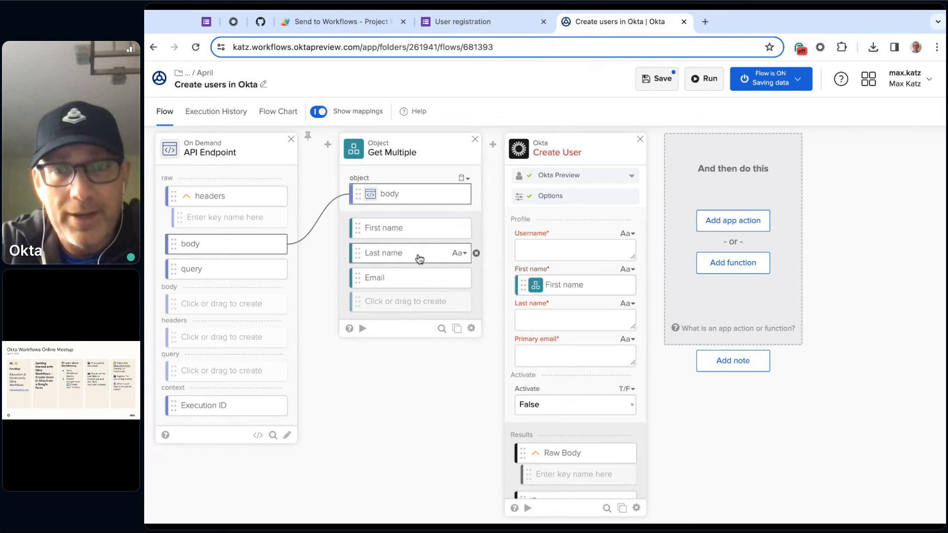
drag(420, 258, 573, 318)
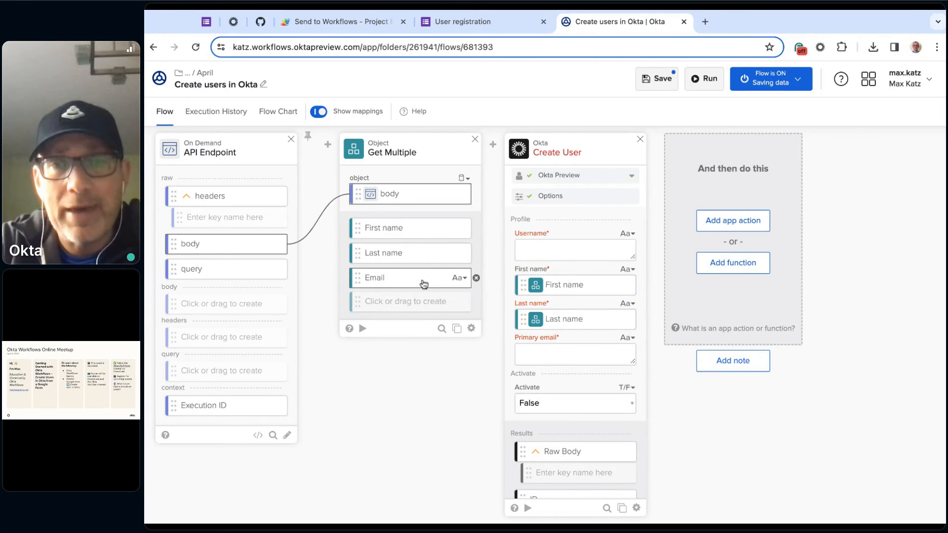
drag(424, 285, 568, 250)
drag(405, 285, 576, 352)
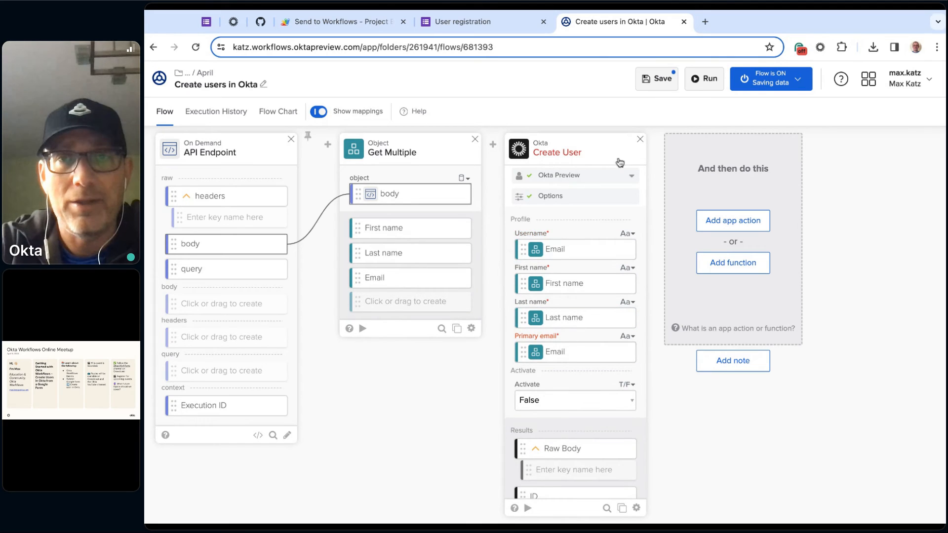
click(661, 79)
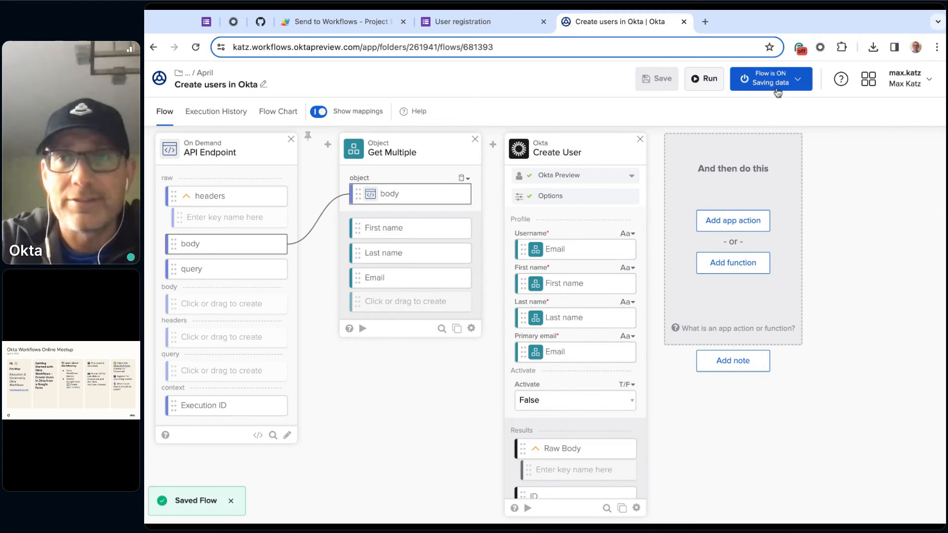
- Start another response in the User registration Google Form and enter the sample user's first and last name
click(499, 24)
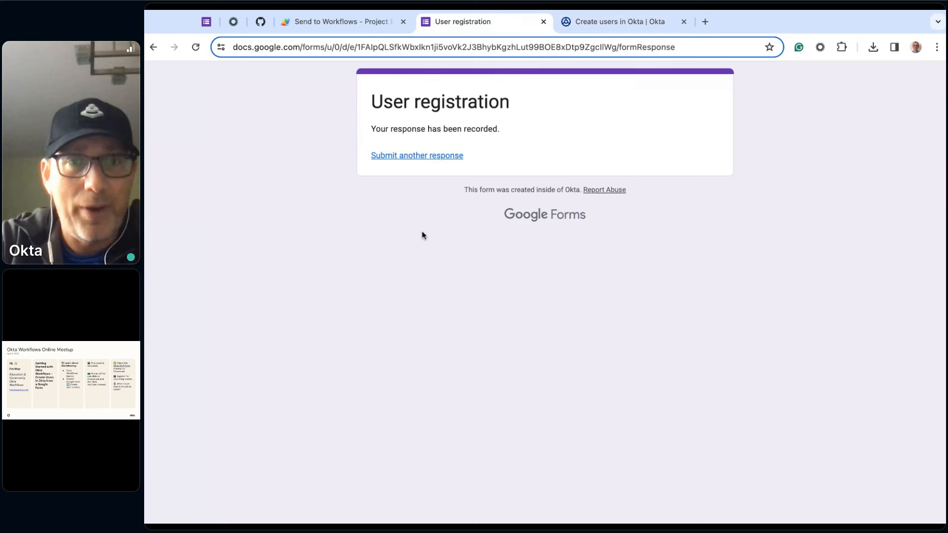
click(434, 156)
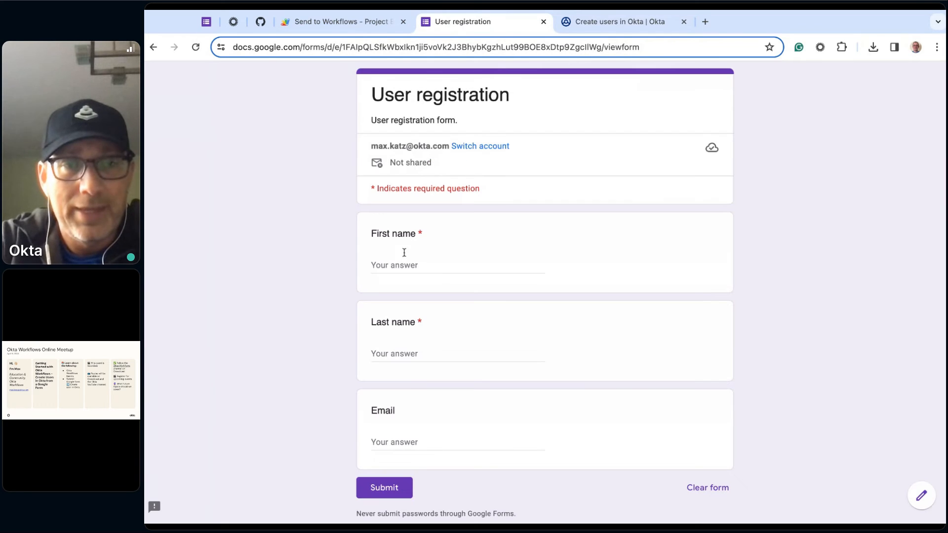
click(416, 266)
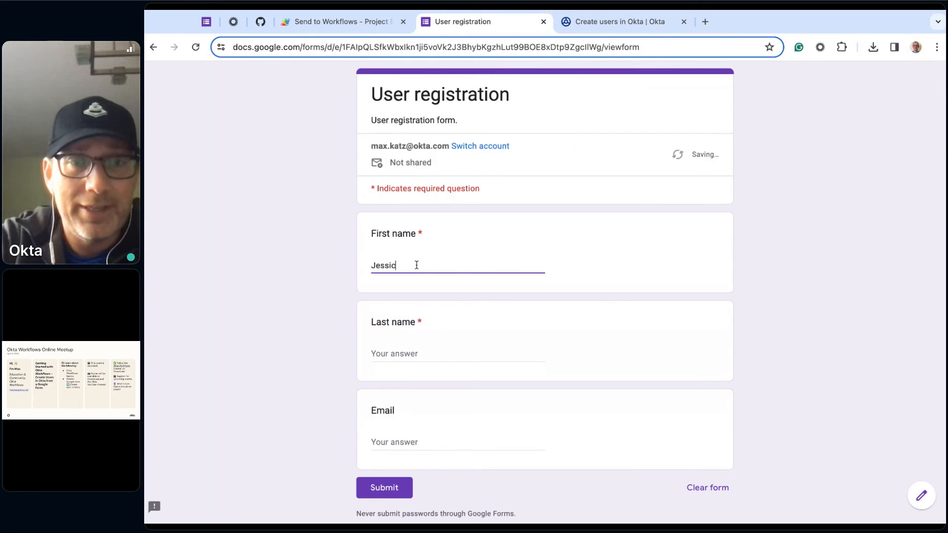
click(405, 357)
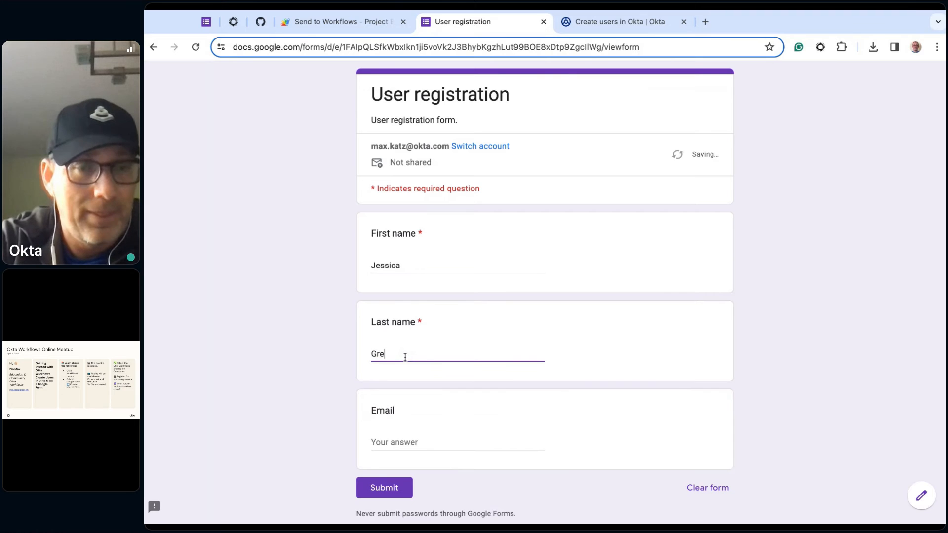
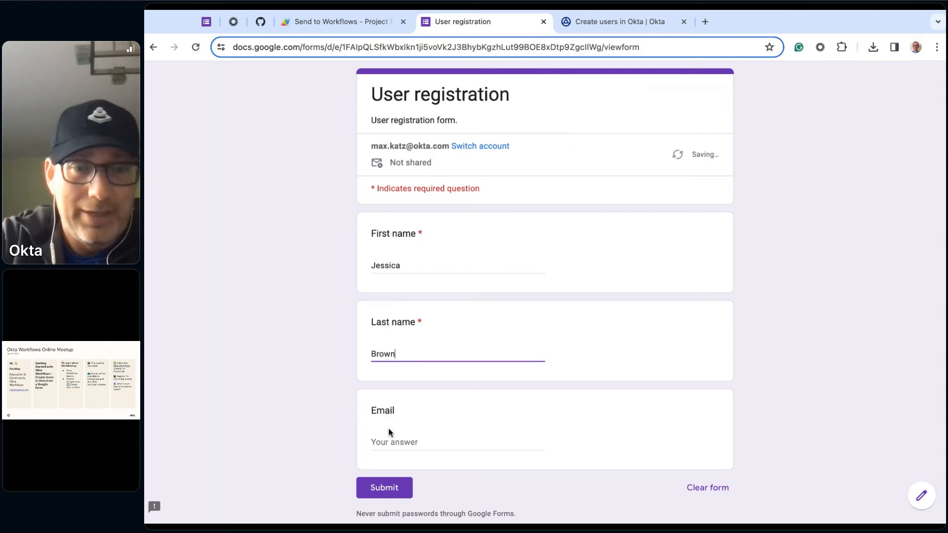
- Enter the sample user's e-mail in the registration form and submit the response
click(398, 443)
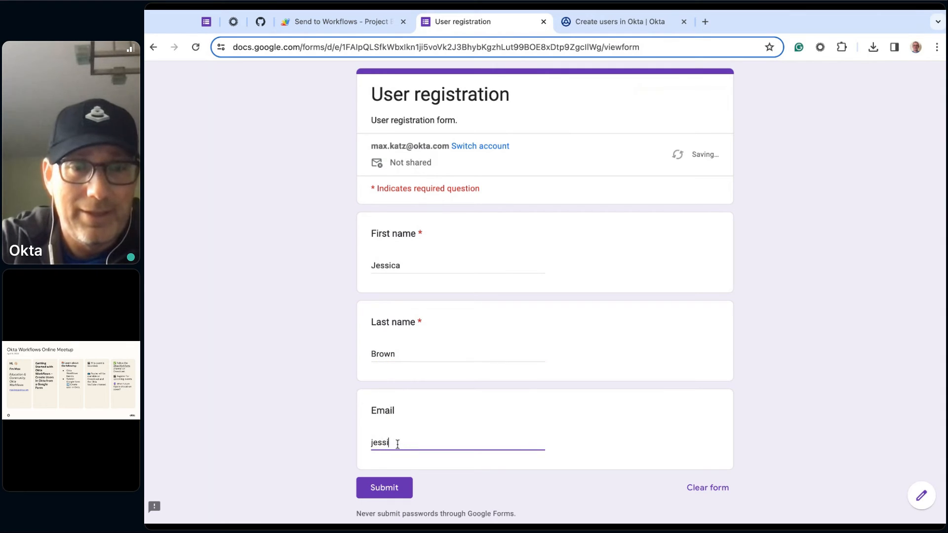
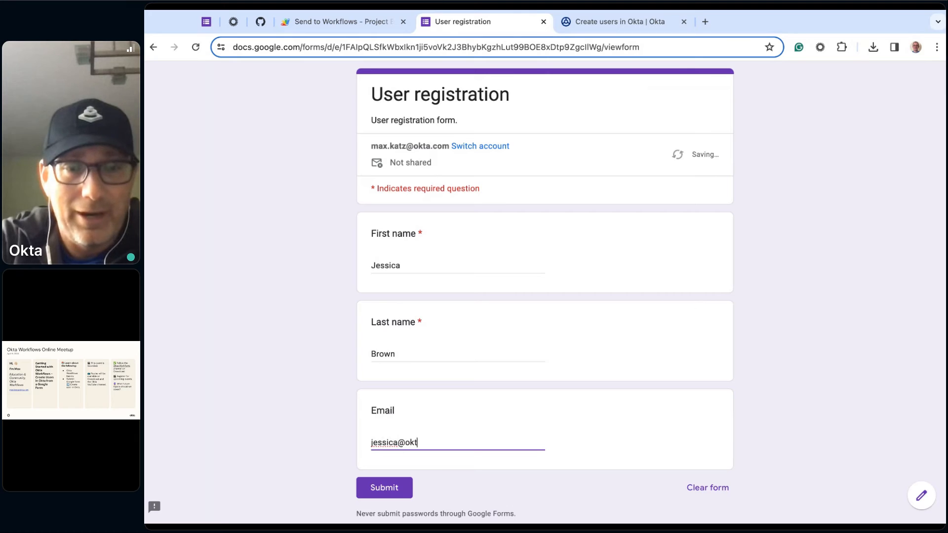
click(285, 447)
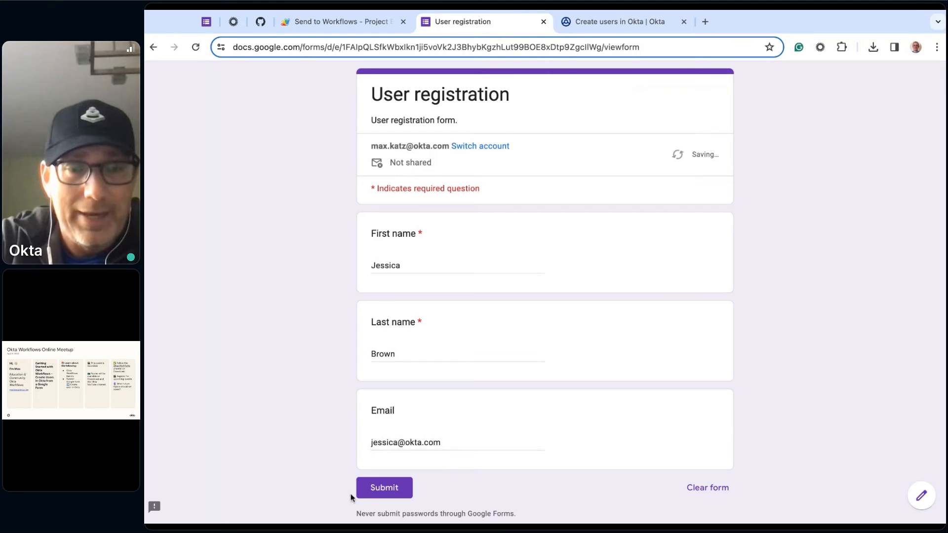
click(383, 489)
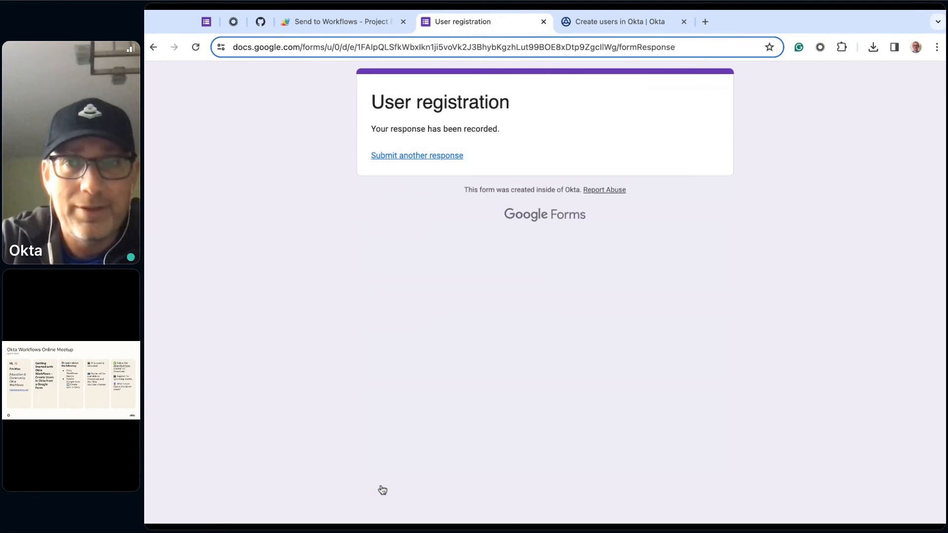
- Switch to the Workflows flow's execution history and examine the latest run's Get Multiple and Create User values
click(616, 22)
click(217, 115)
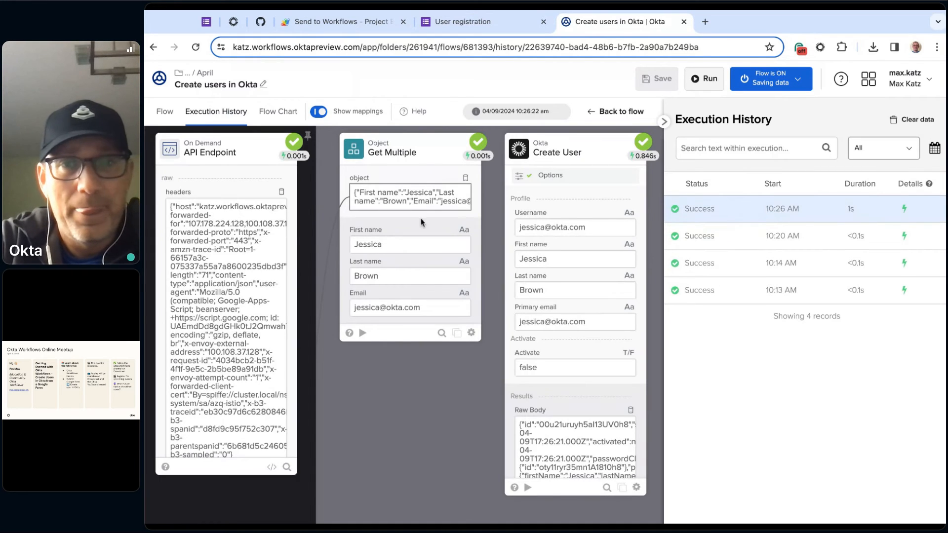
scroll(590, 254, down, 1)
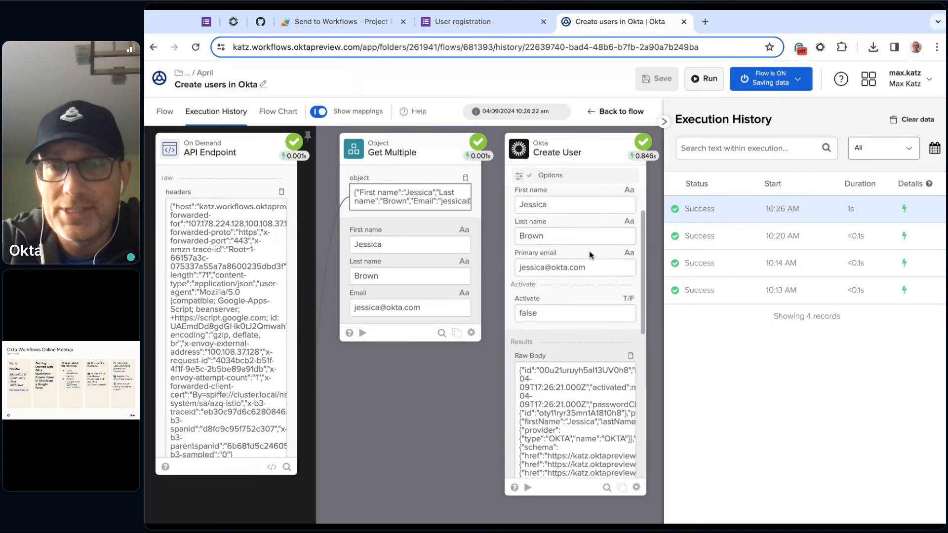
scroll(590, 254, down, 1)
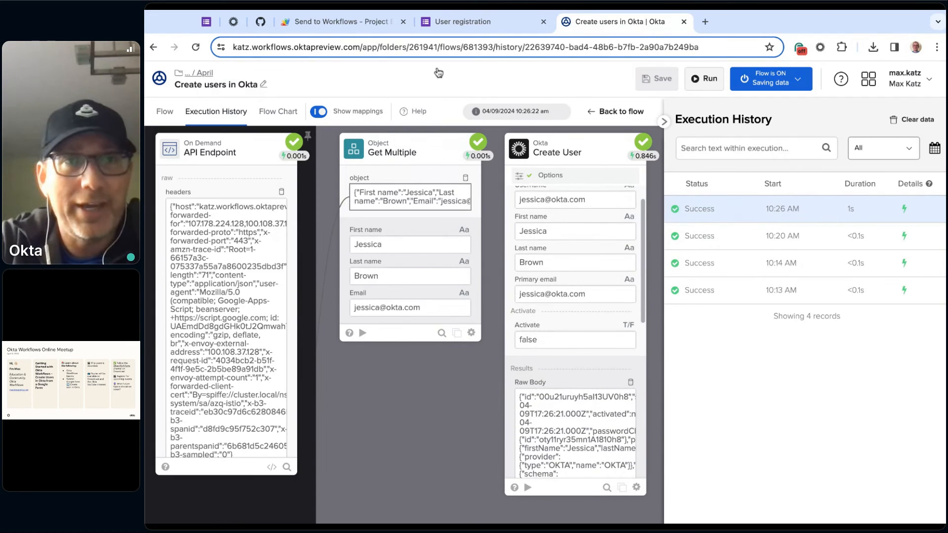
- Refresh the People list in the Okta Admin Console to check for the new user, and return to the Create users in Okta flow
click(236, 23)
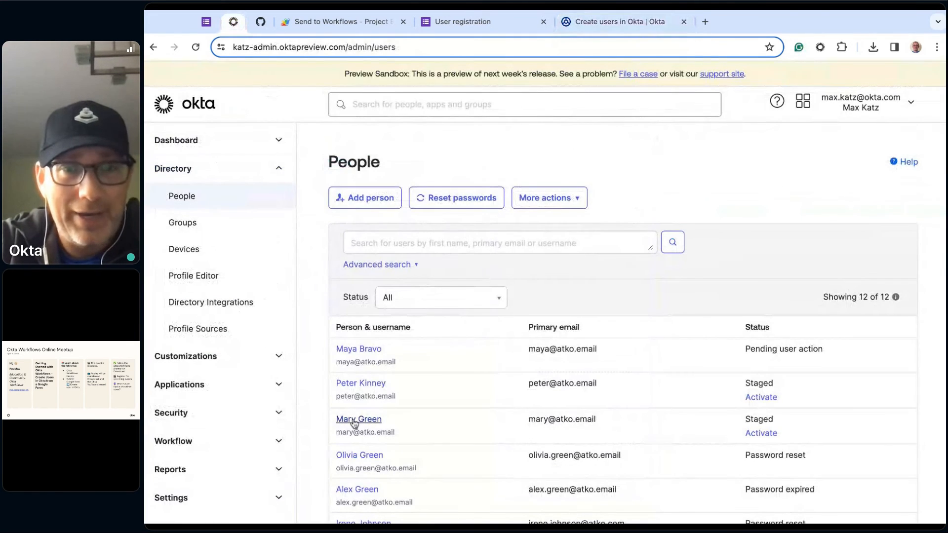
click(196, 48)
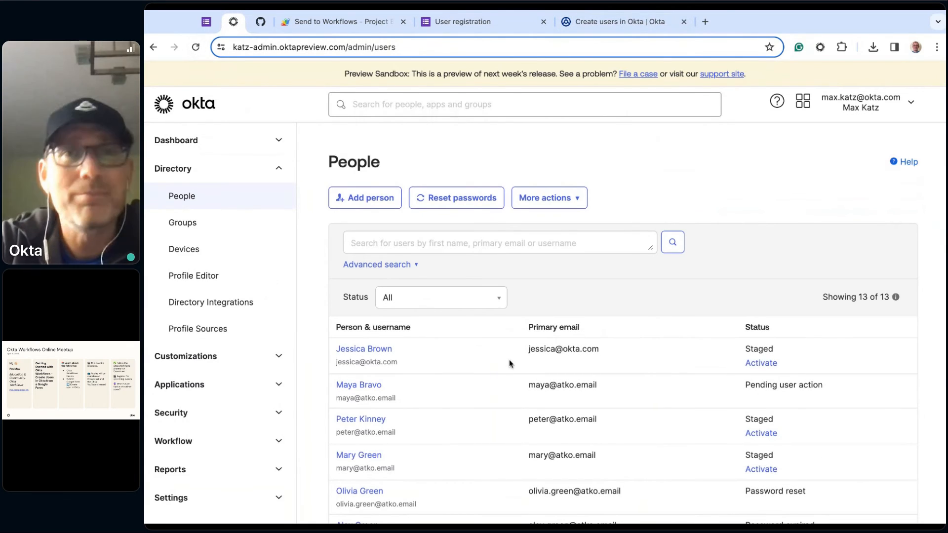
click(624, 23)
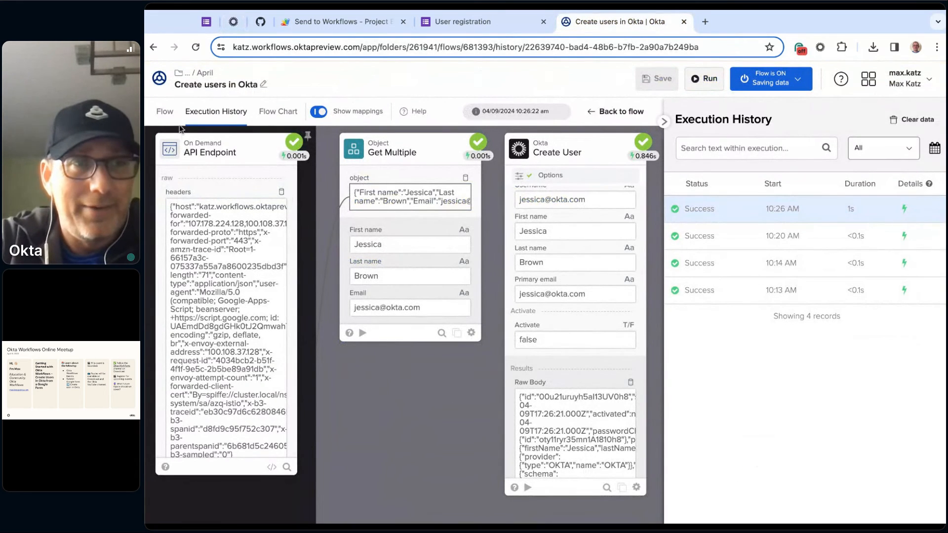
click(166, 113)
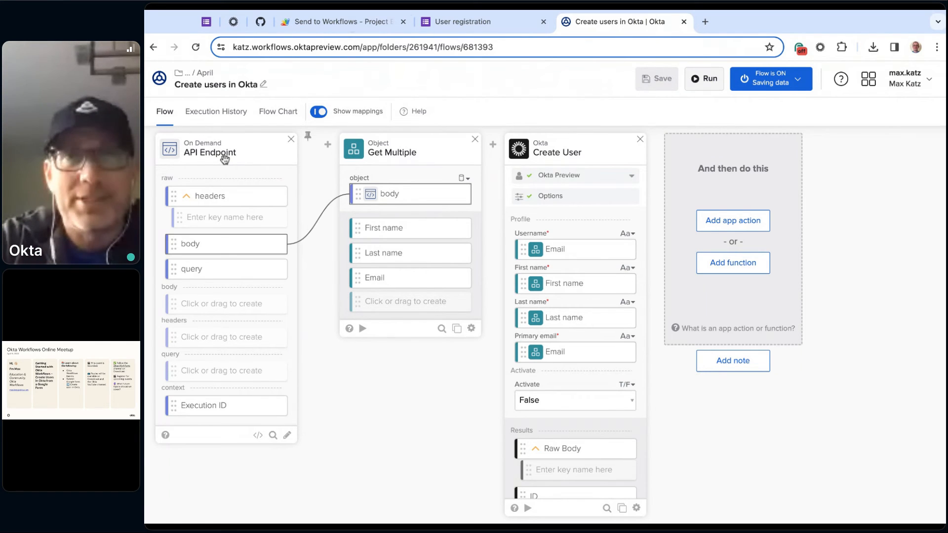
- Switch to the User registration form, open another blank response, and view its fields
click(478, 24)
click(428, 157)
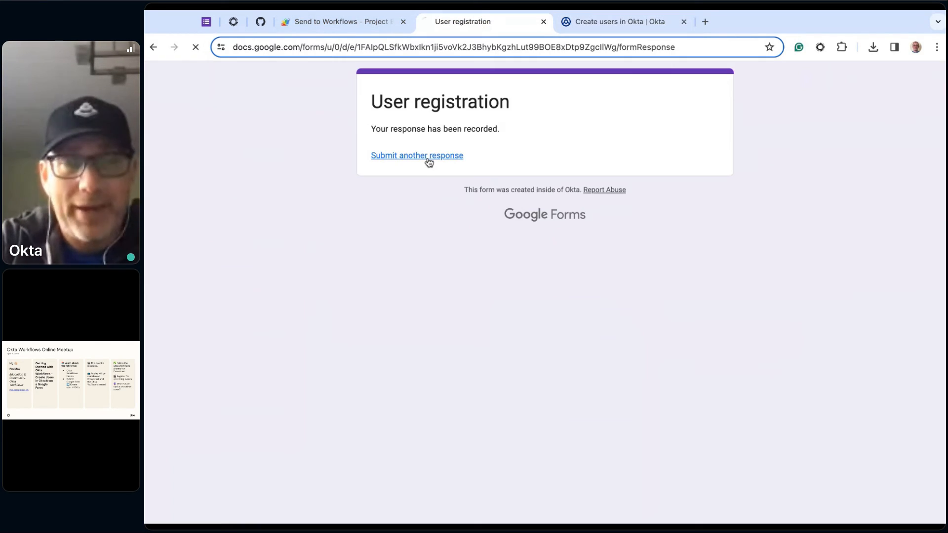
scroll(316, 380, down, 1)
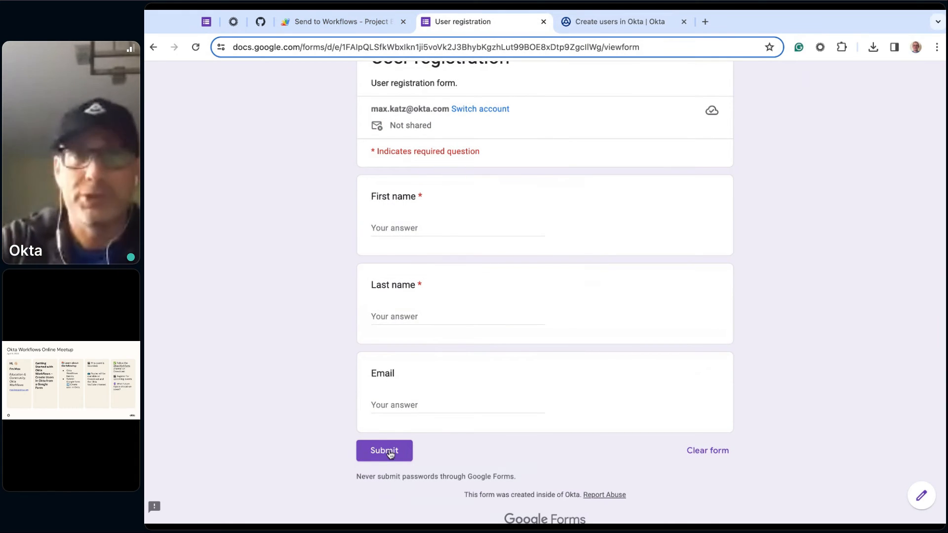
- Switch to the Send to Workflows Apps Script project and examine the JSON payload option and the UrlFetchApp.fetch call
click(337, 18)
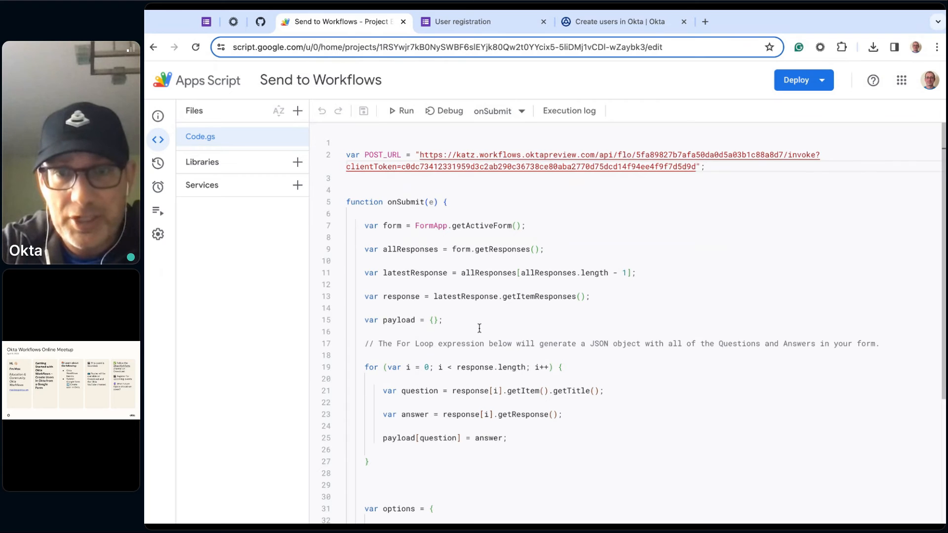
scroll(479, 269, down, 4)
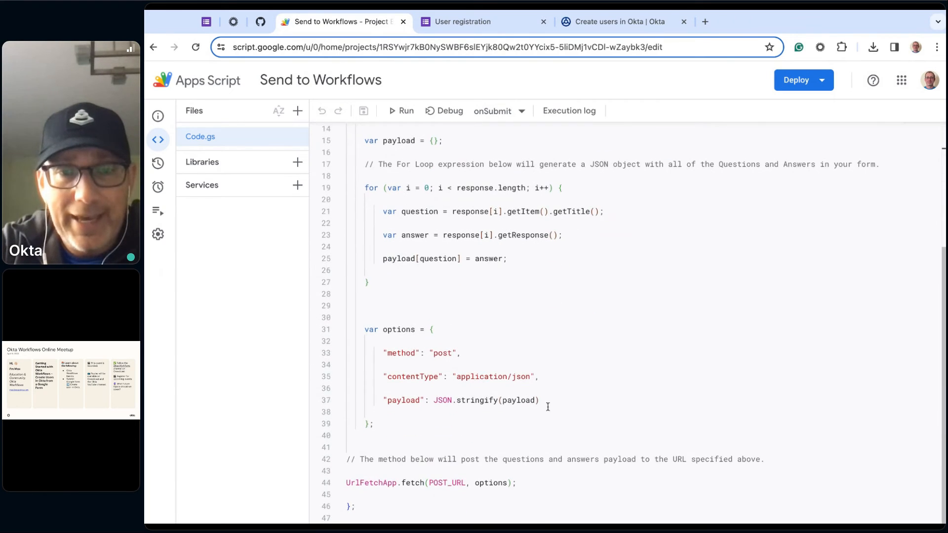
drag(553, 402, 388, 401)
click(580, 512)
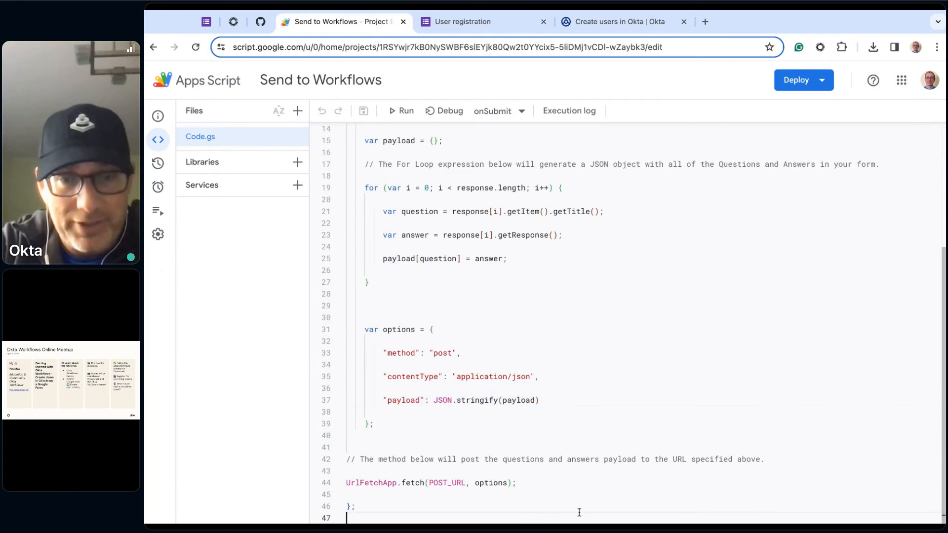
drag(525, 484, 346, 484)
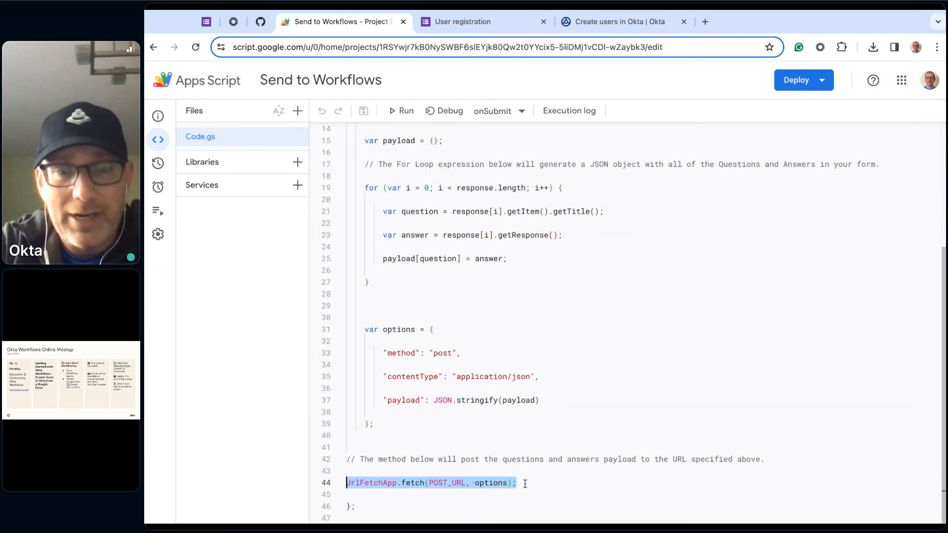
click(419, 517)
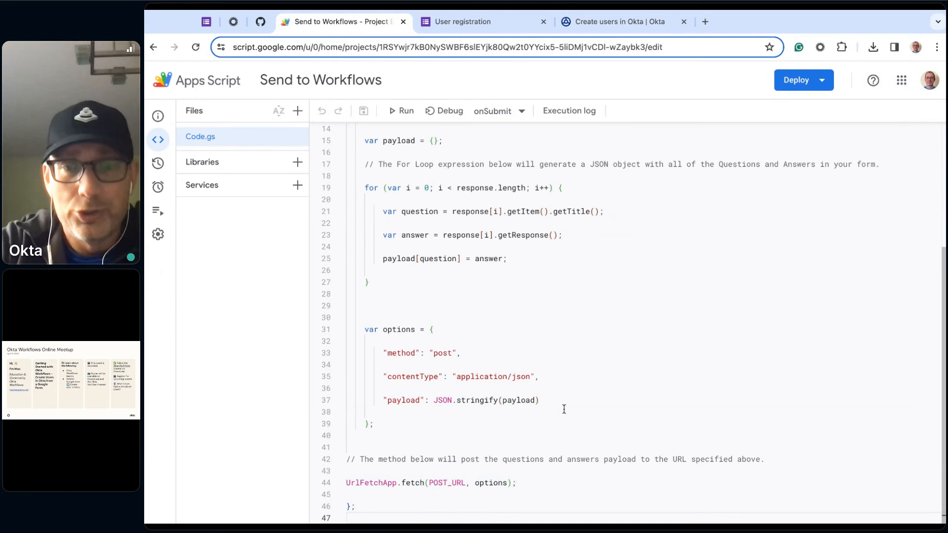
scroll(564, 410, up, 4)
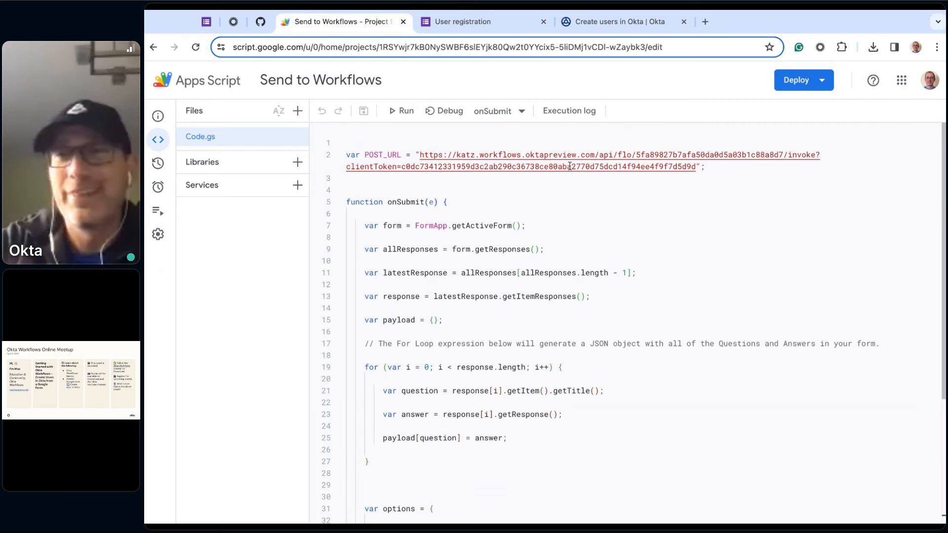
- Return to the Create users in Okta flow and browse the full list of connectors available for an app action
click(577, 22)
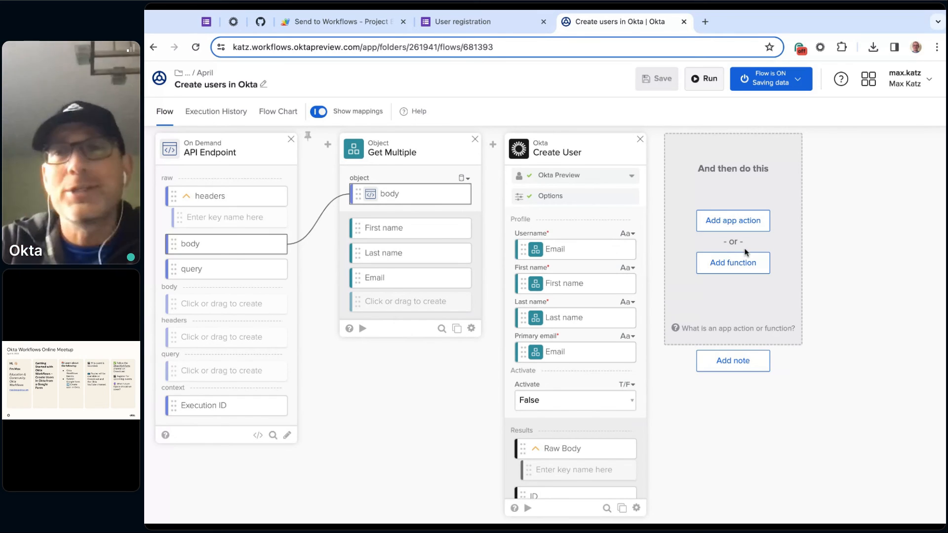
click(717, 224)
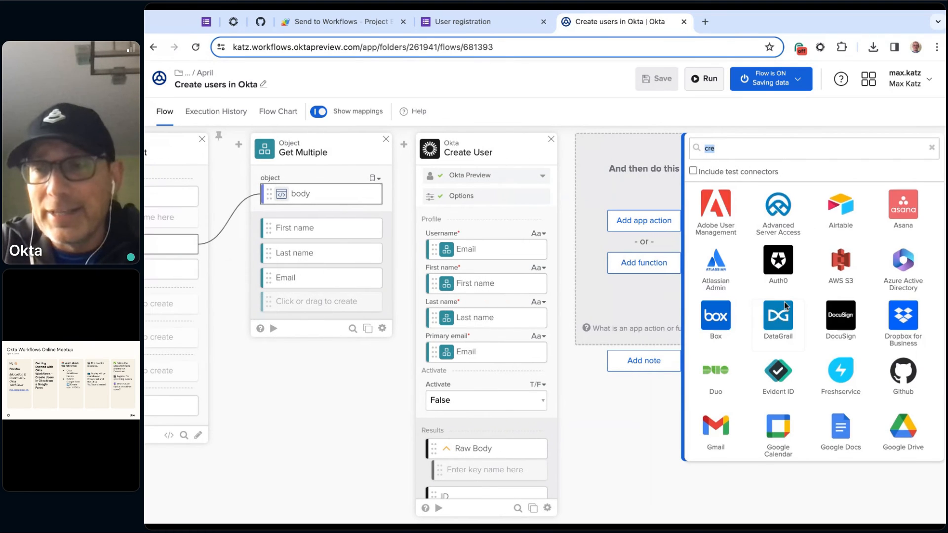
scroll(771, 375, down, 10)
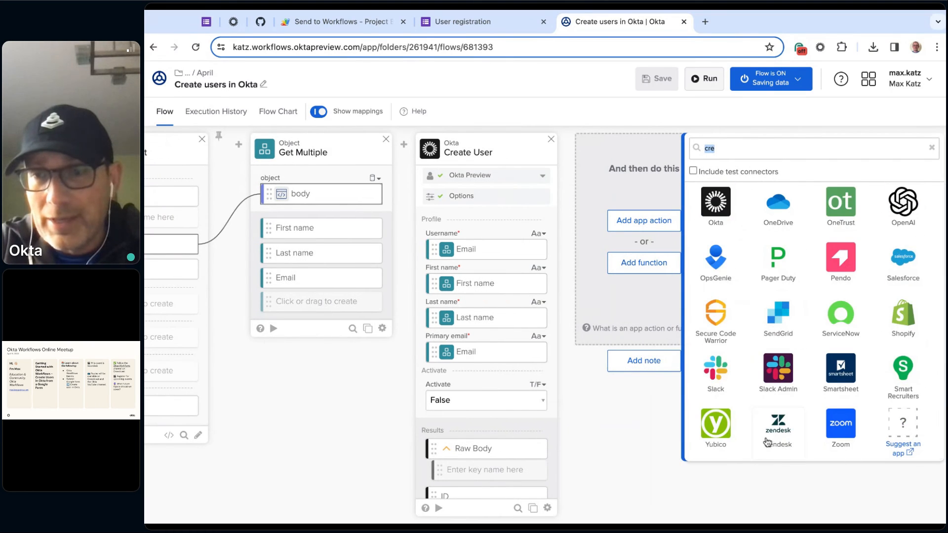
scroll(830, 370, up, 10)
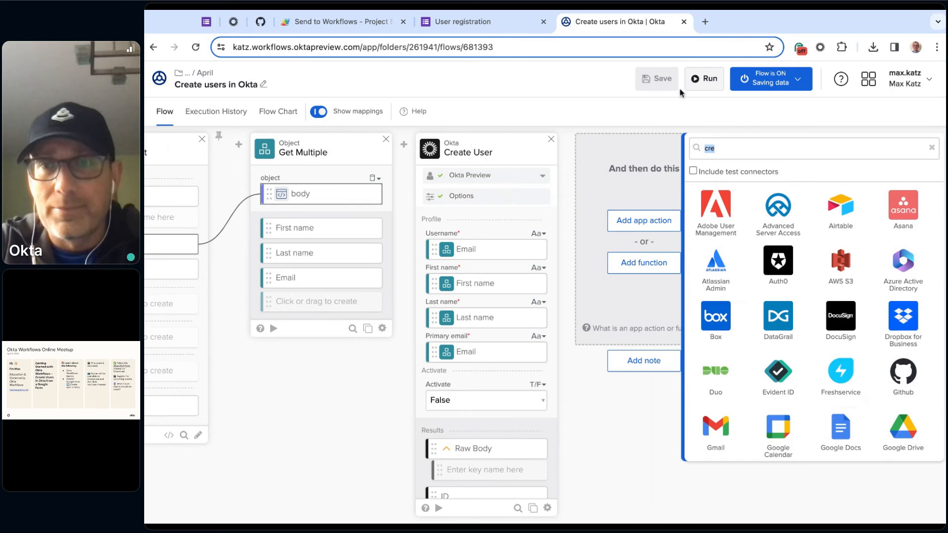
key(BackSpace)
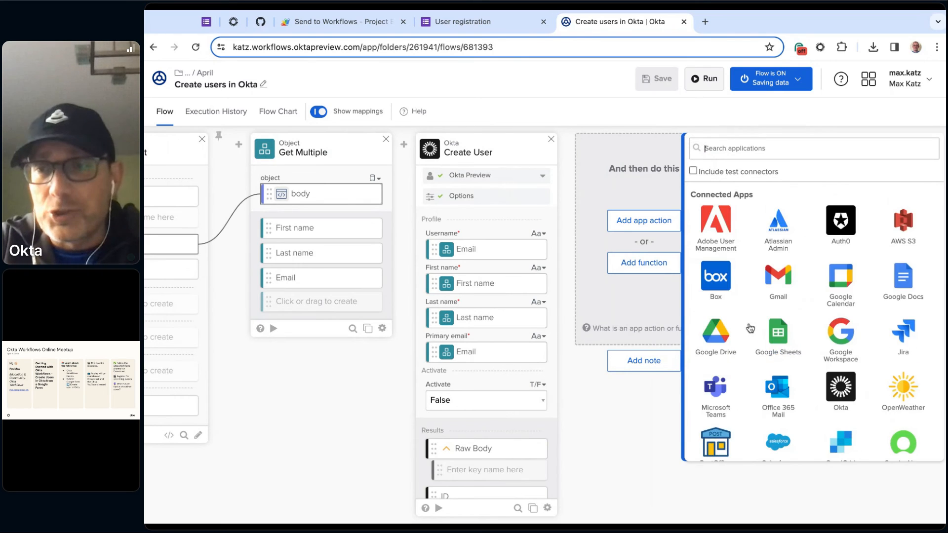
scroll(769, 442, down, 20)
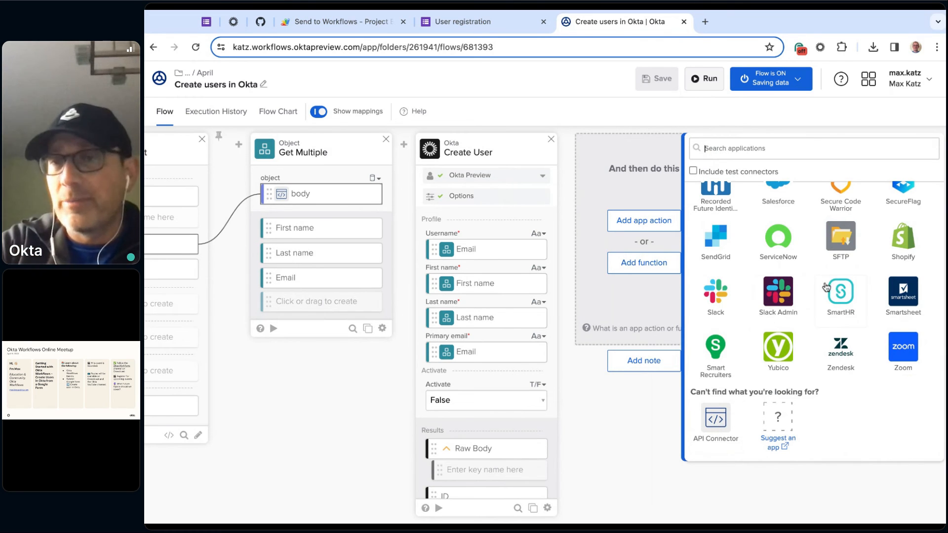
scroll(827, 288, up, 3)
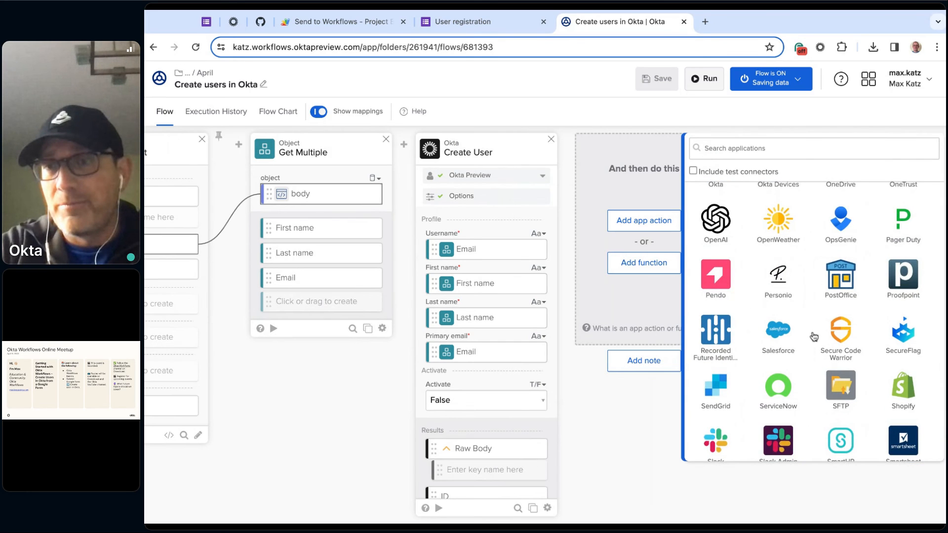
scroll(814, 338, up, 3)
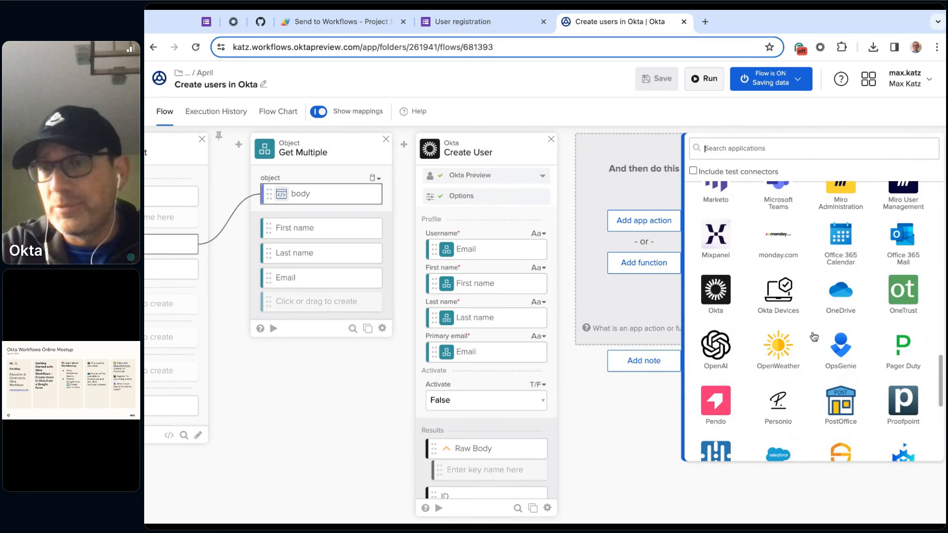
scroll(814, 338, up, 3)
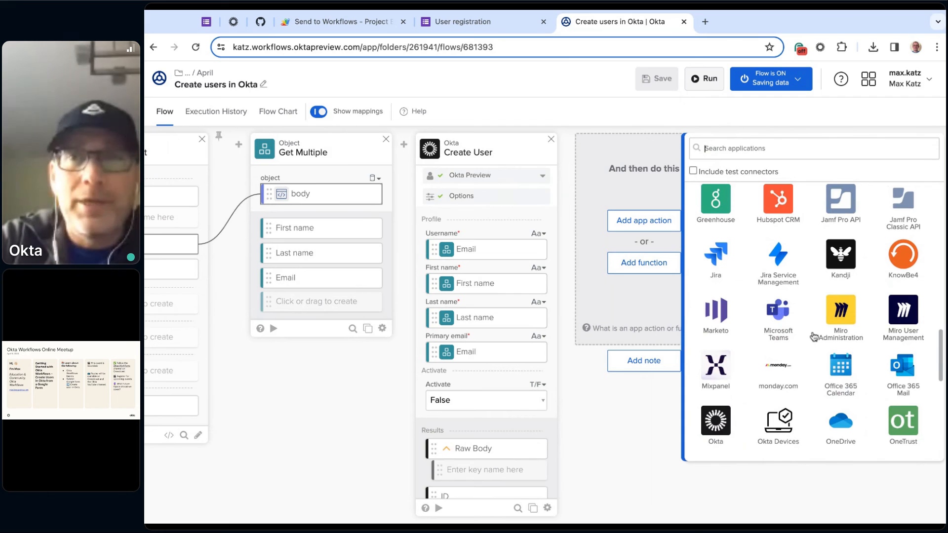
- Create a new flow in the April folder with a Schedule event that runs every 5 minutes
click(205, 73)
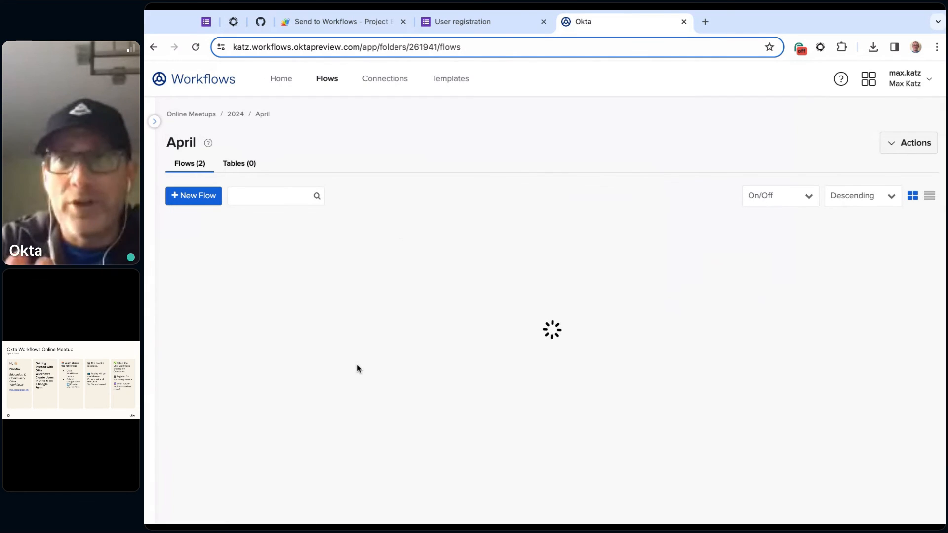
click(205, 195)
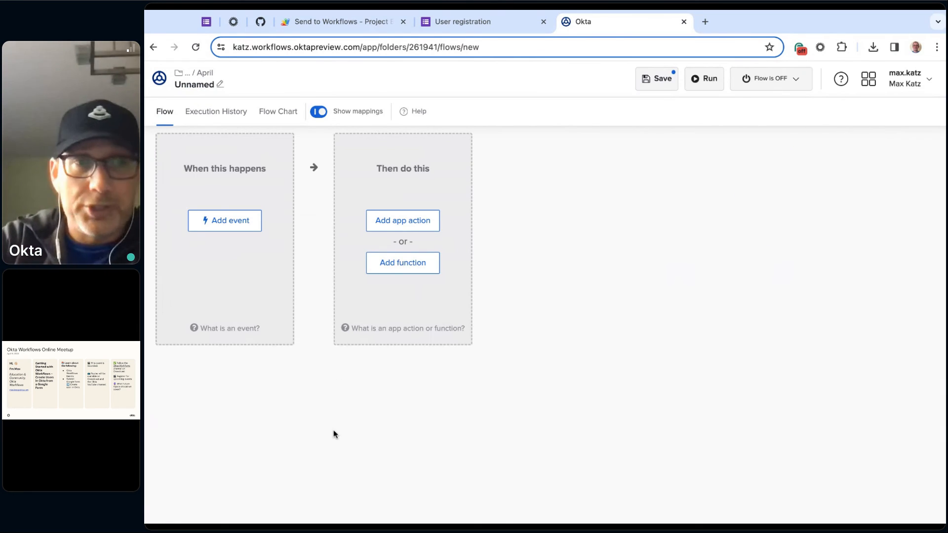
click(243, 220)
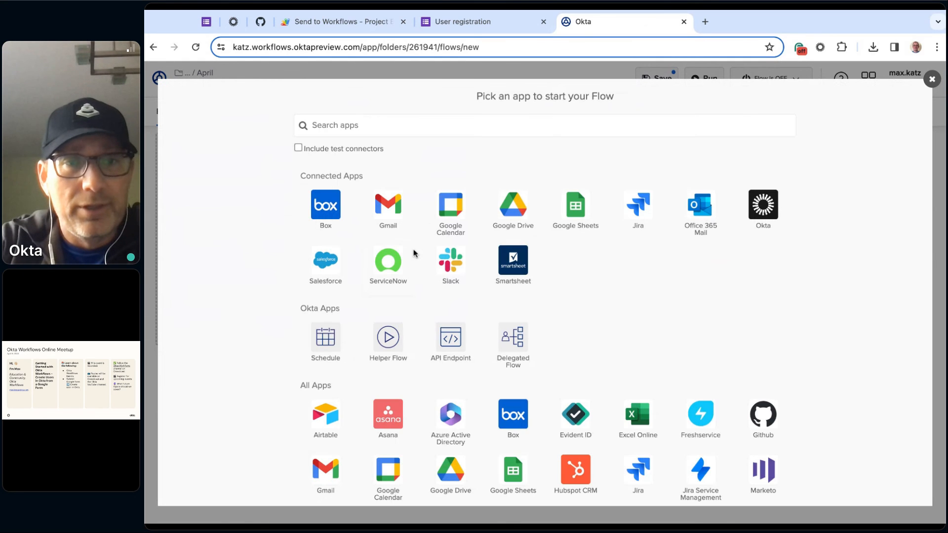
click(327, 349)
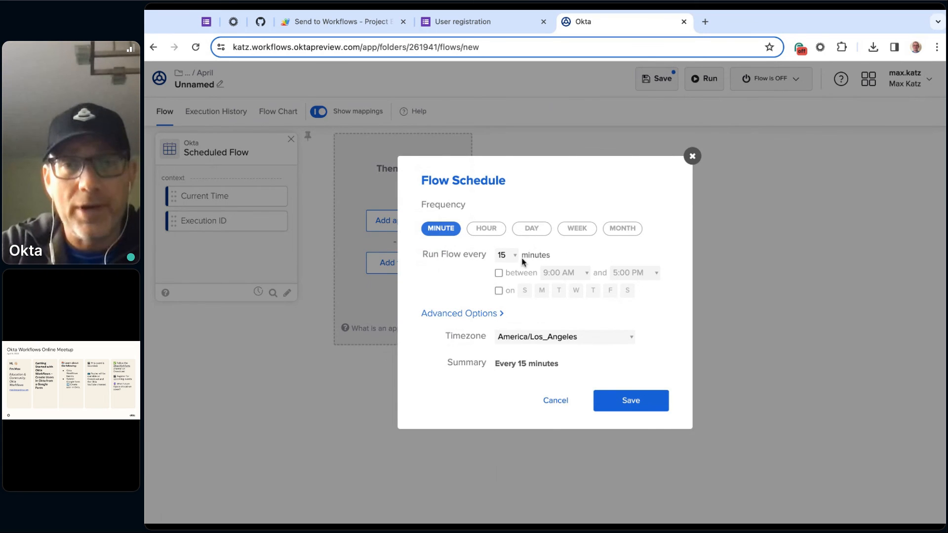
click(506, 256)
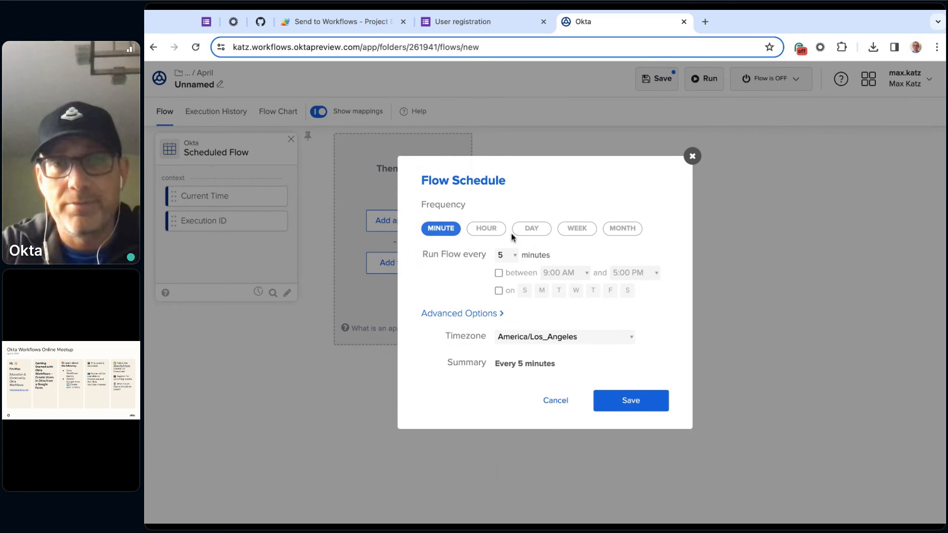
click(631, 409)
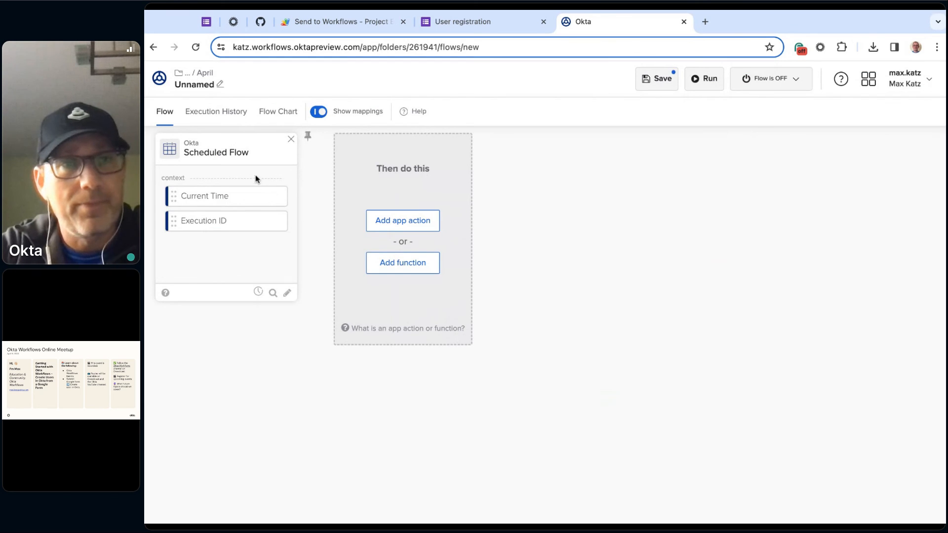
- Save the scheduled flow under the name Schedule 1
click(658, 80)
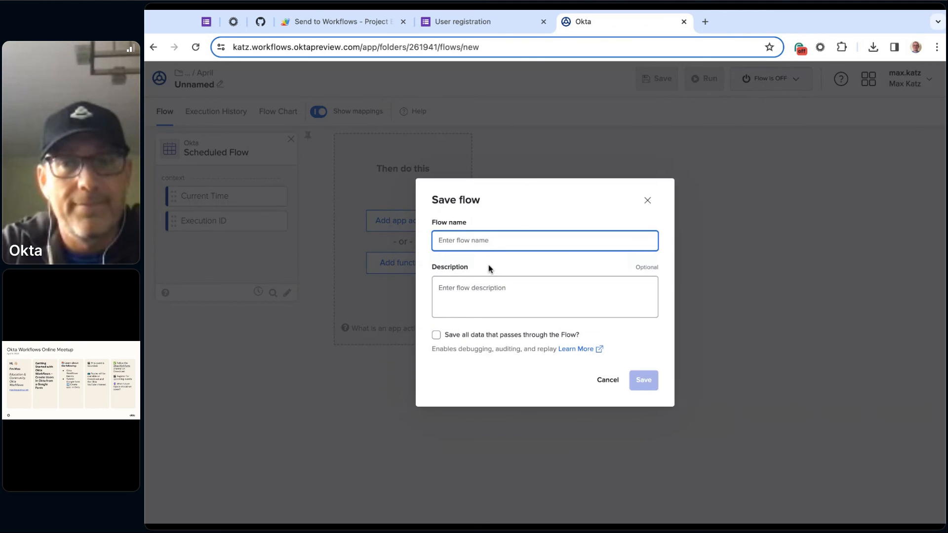
text(Schedule 1)
click(632, 376)
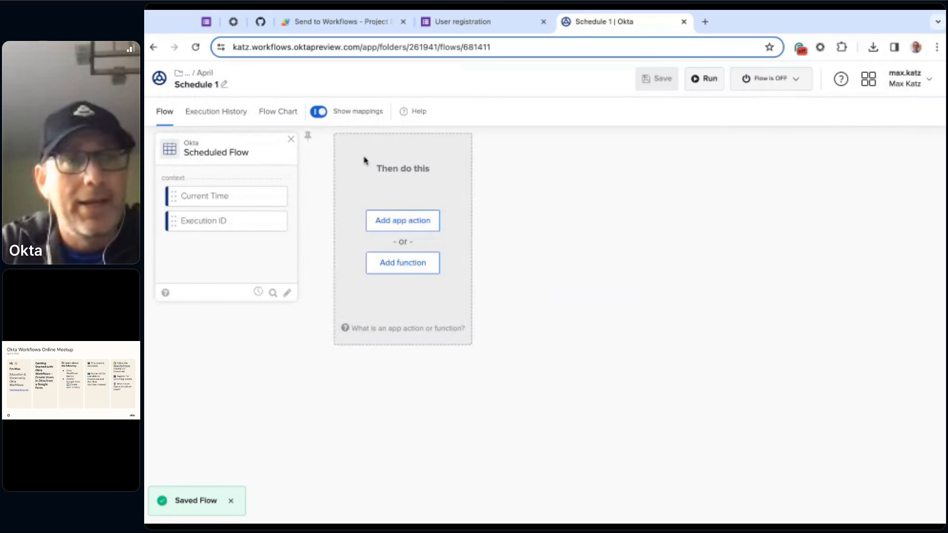
- Start another new flow in the April folder and browse the Okta connector's events that can trigger it
click(205, 75)
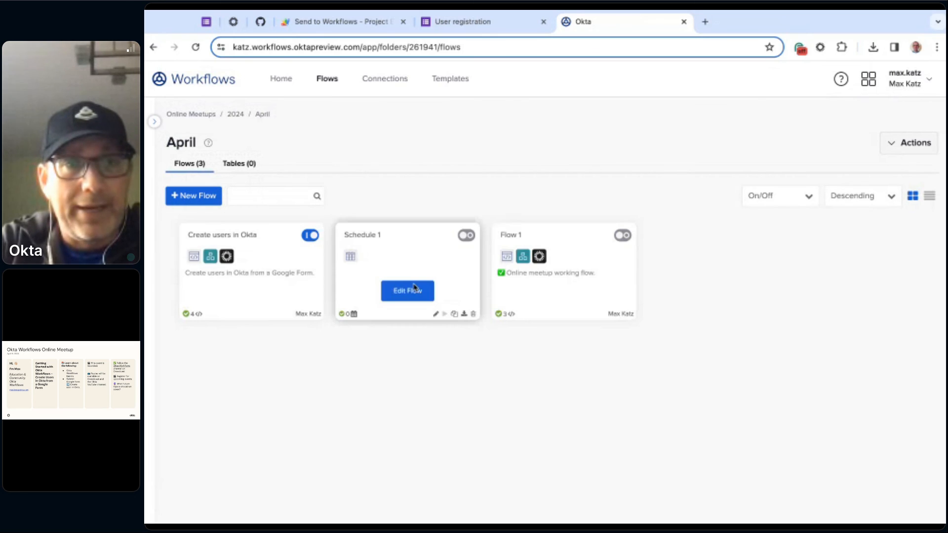
click(200, 196)
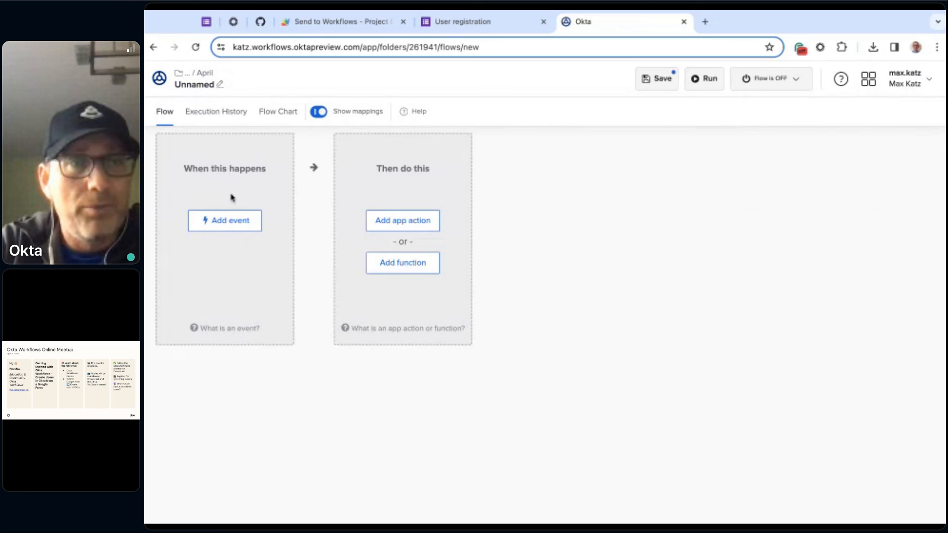
click(222, 229)
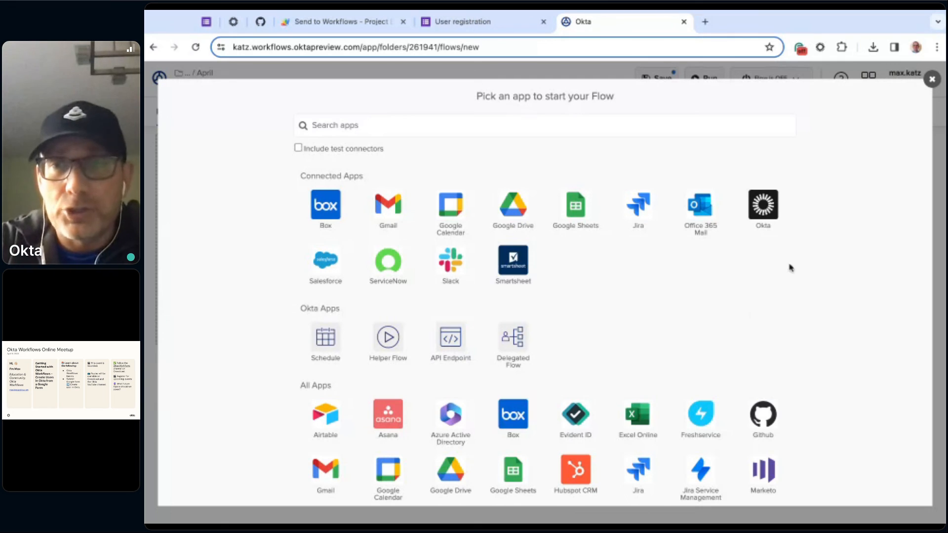
click(764, 205)
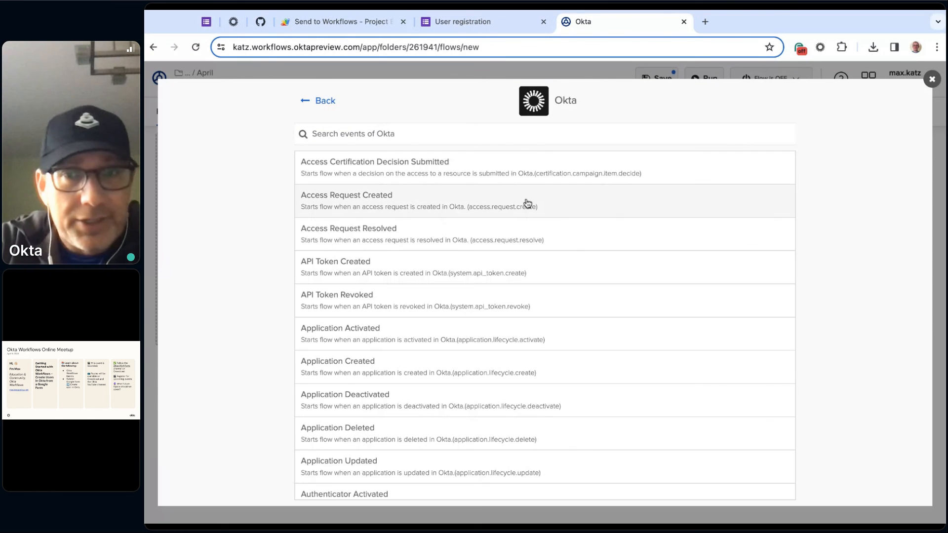
scroll(526, 203, down, 1)
scroll(528, 203, down, 15)
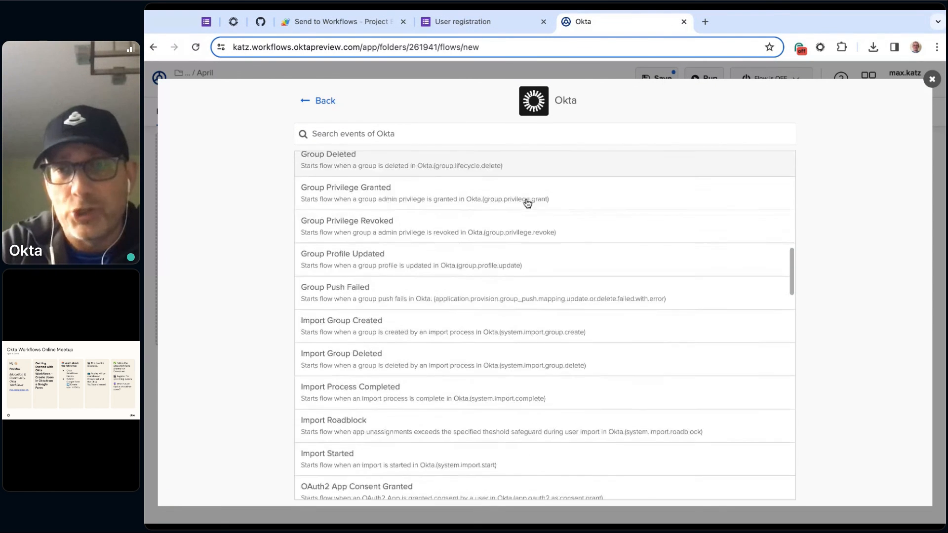
scroll(543, 197, up, 15)
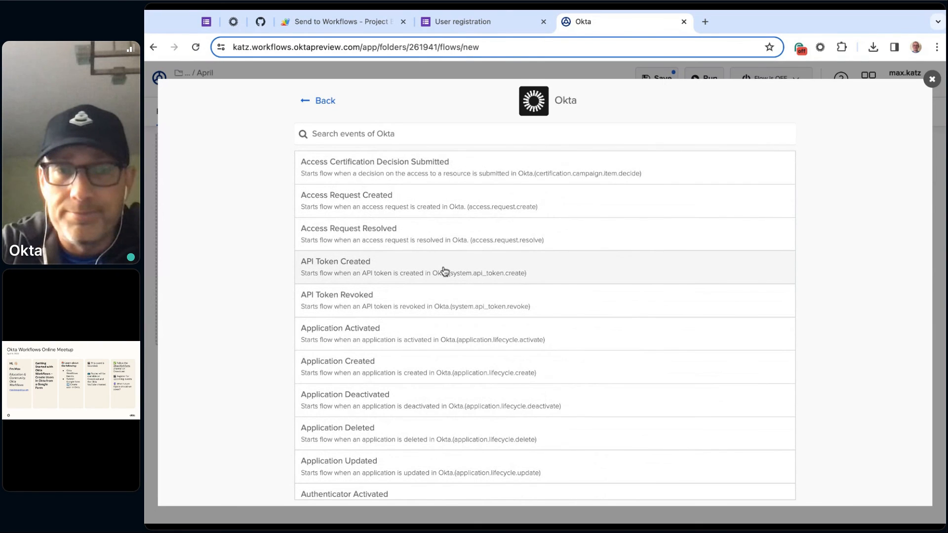
- Search the Okta events for "user" and add User Activated as the flow's trigger event
scroll(444, 270, down, 1)
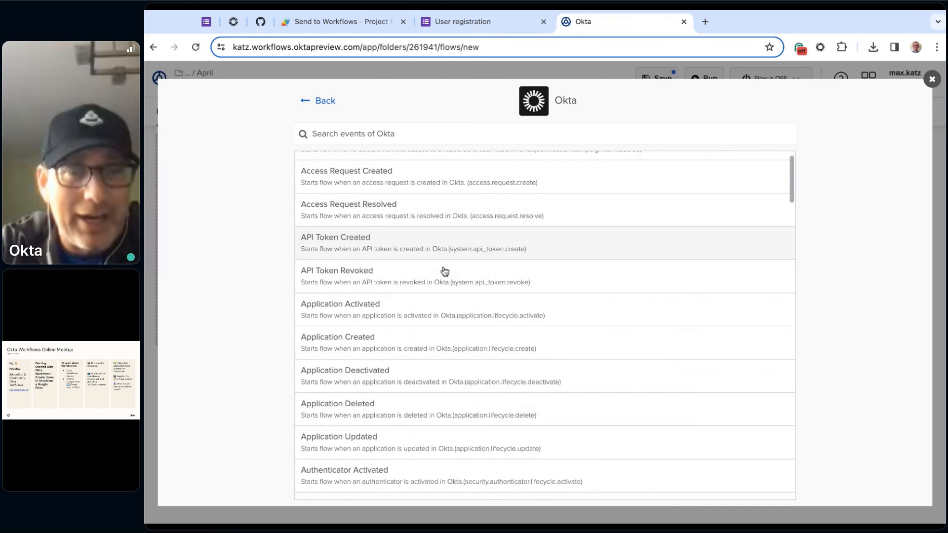
scroll(445, 271, down, 10)
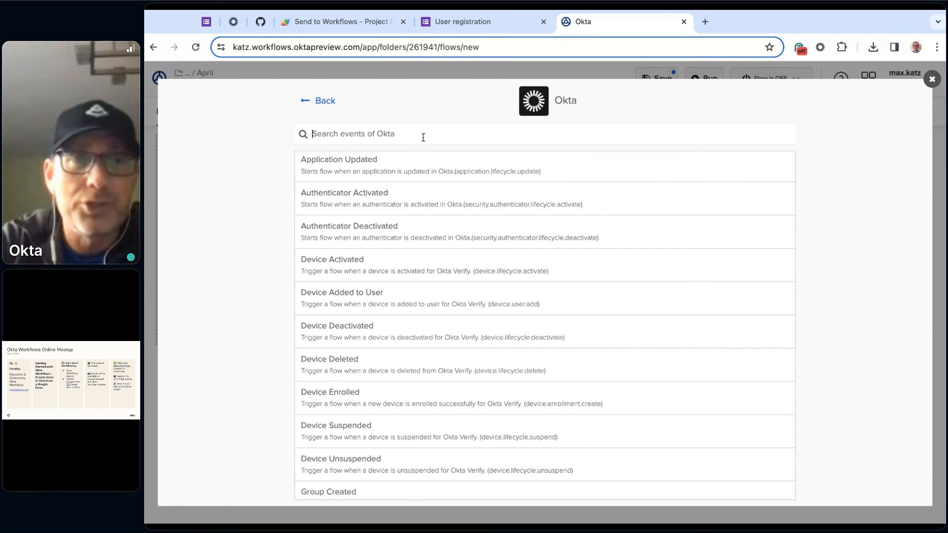
text(user)
scroll(484, 304, down, 1)
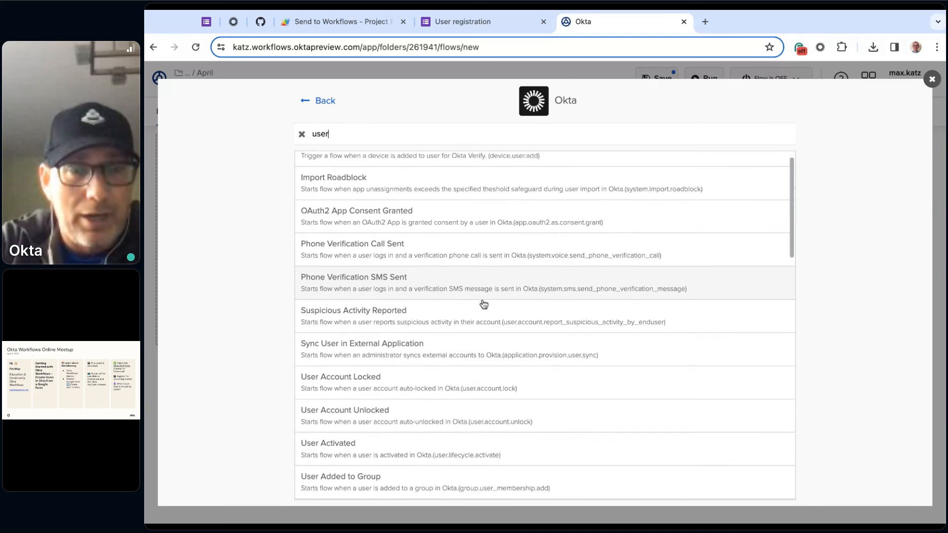
scroll(483, 304, down, 2)
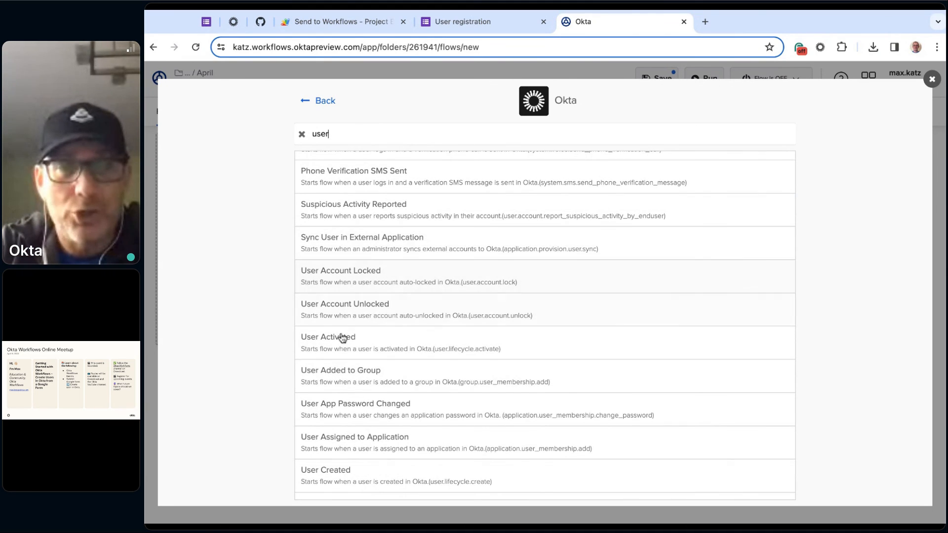
click(392, 343)
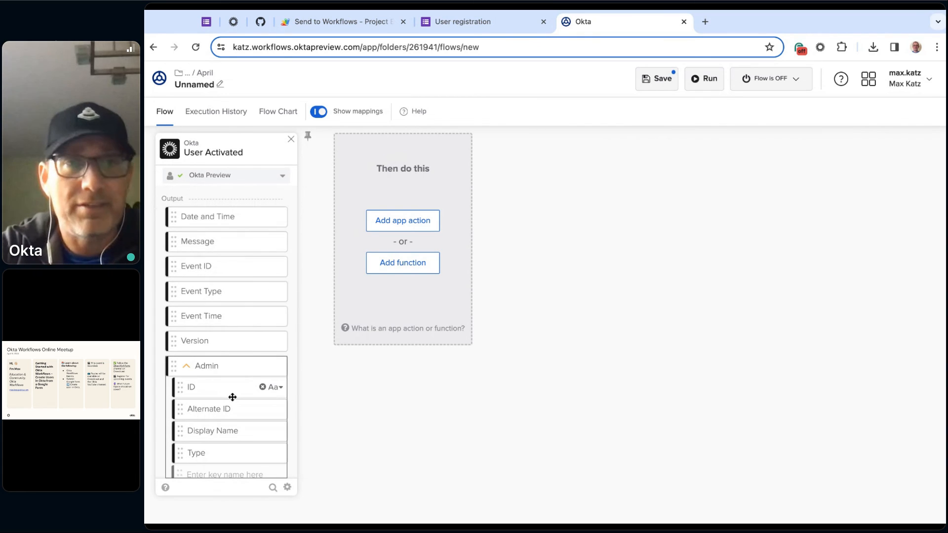
- Delete the User Activated event card from the unnamed flow
click(291, 140)
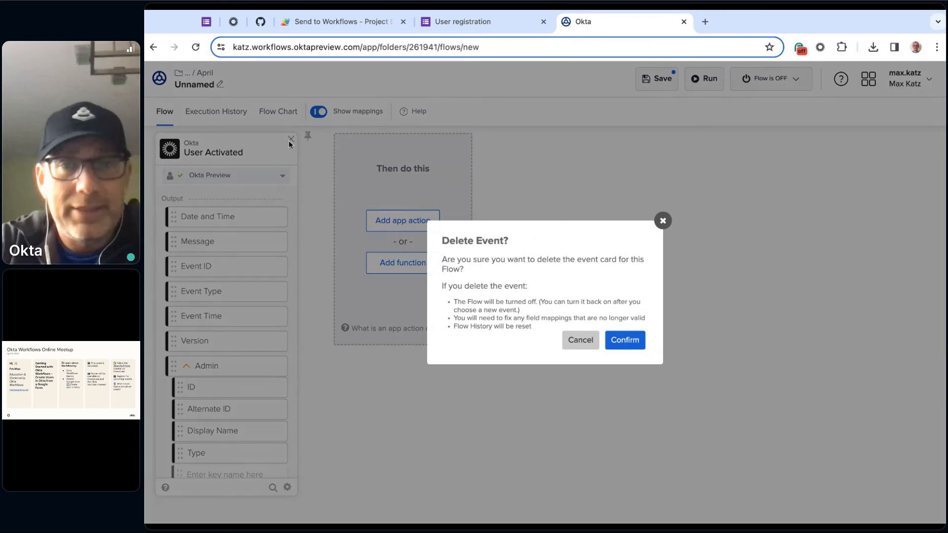
click(625, 340)
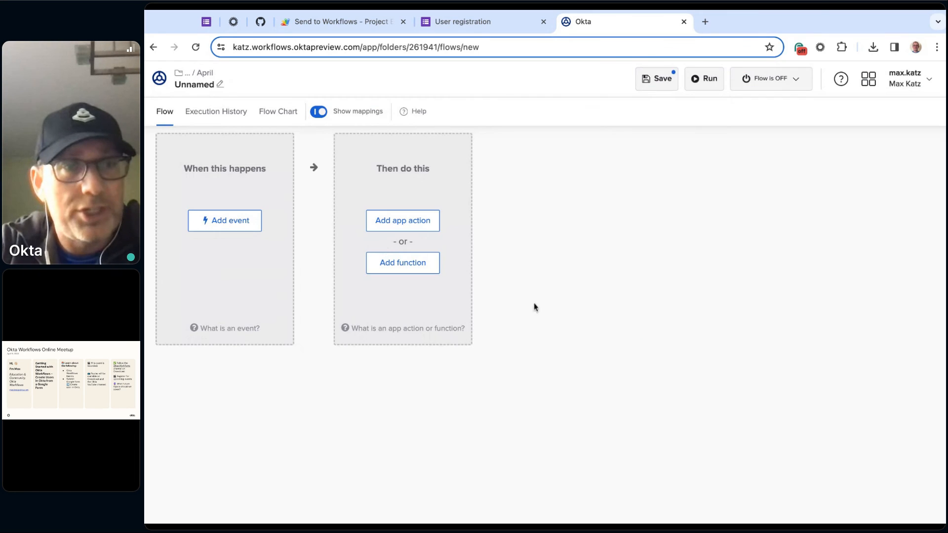
- Examine the Google Drive events that can start the flow, then close the event picker without choosing one
click(223, 225)
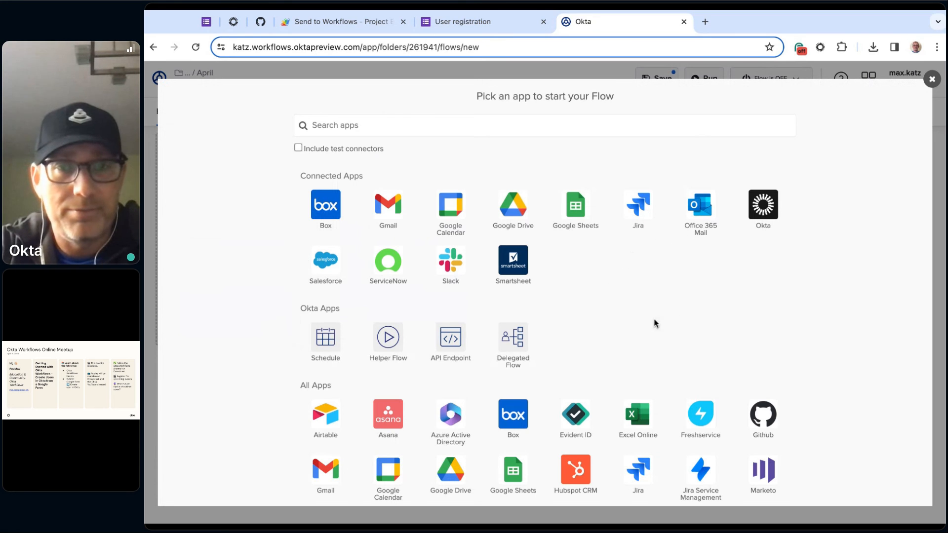
click(515, 208)
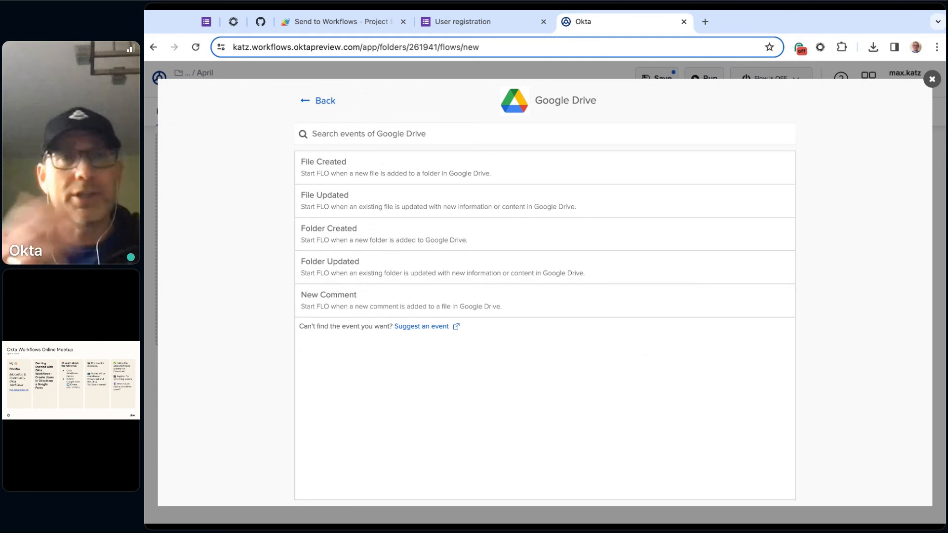
click(932, 80)
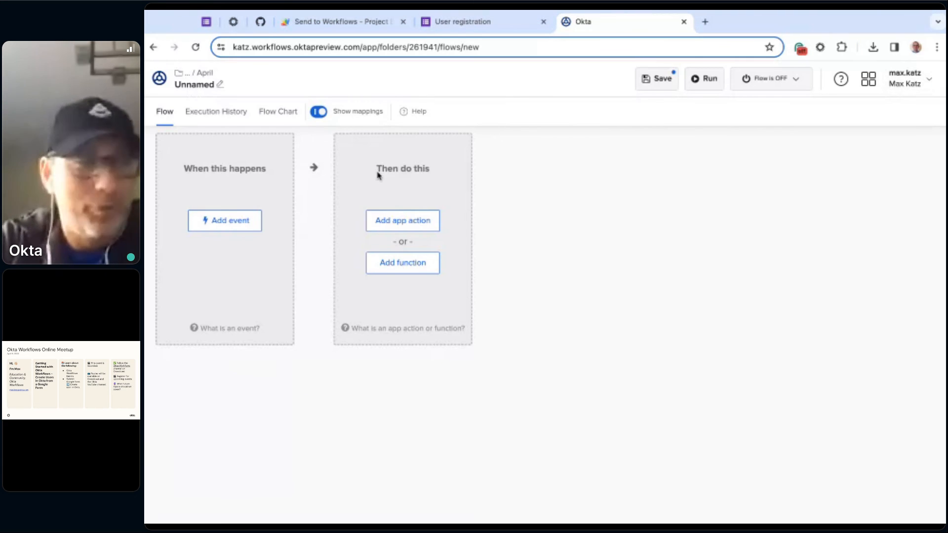